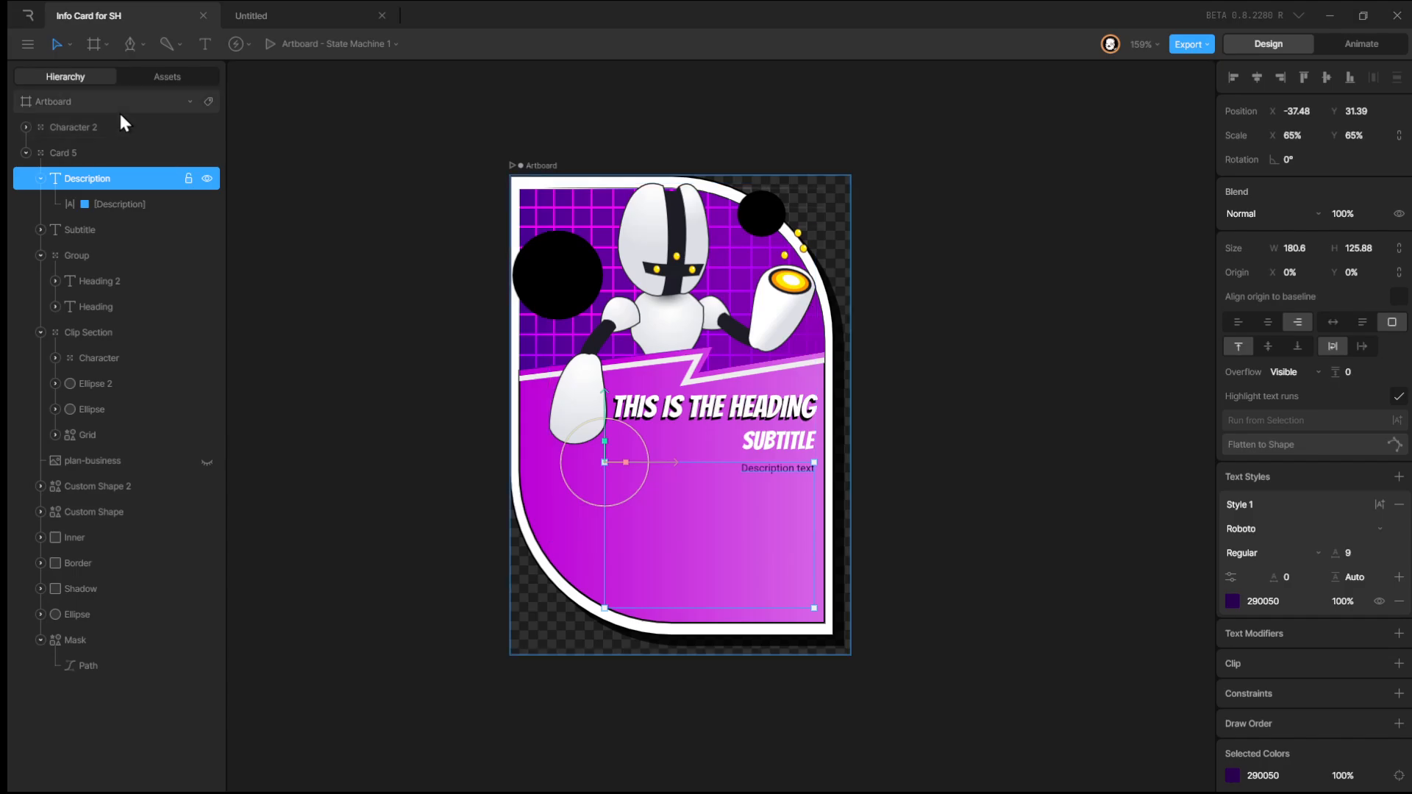
Draw a column layout about 187 × 138 px over the card's lower area and move it to the top of the hierarchy.
click(106, 44)
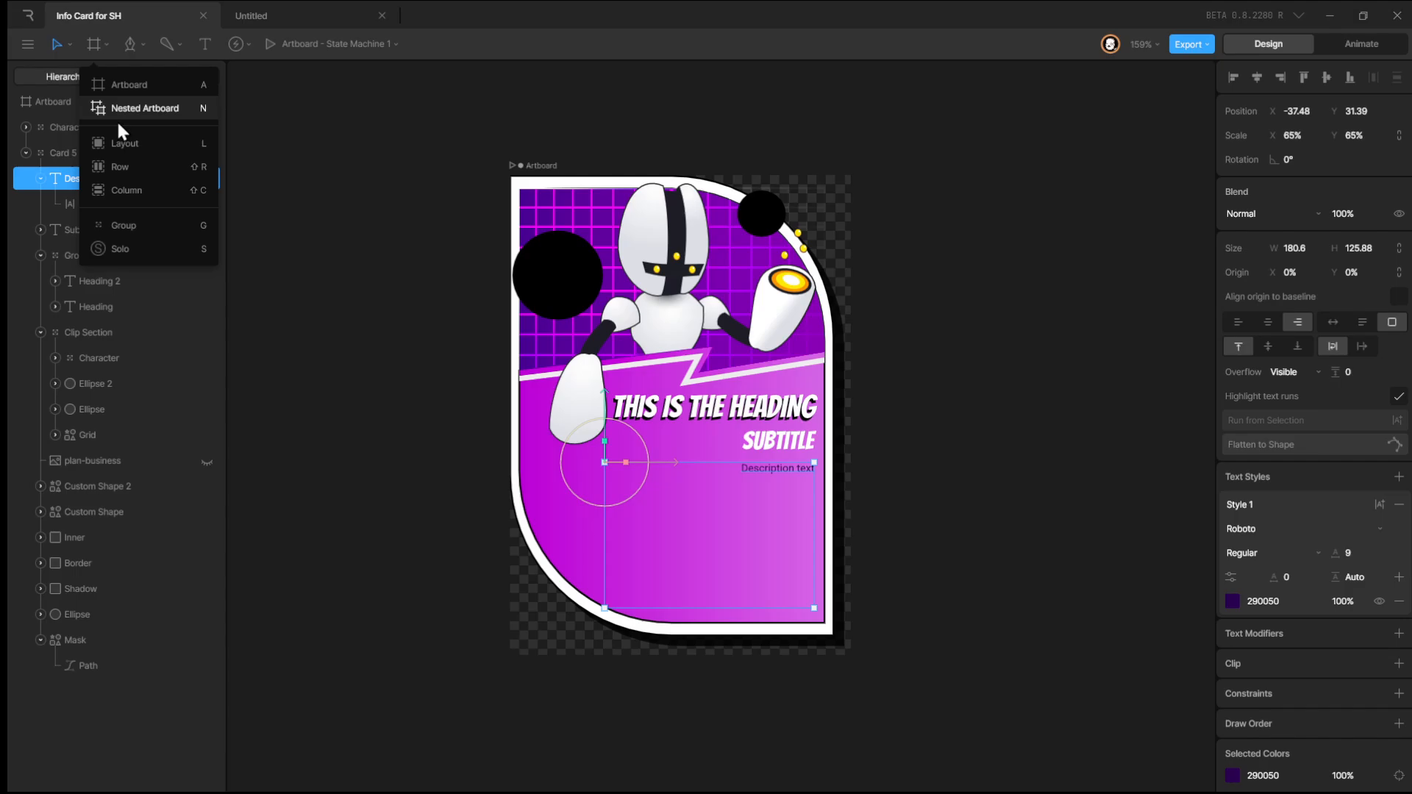
click(125, 193)
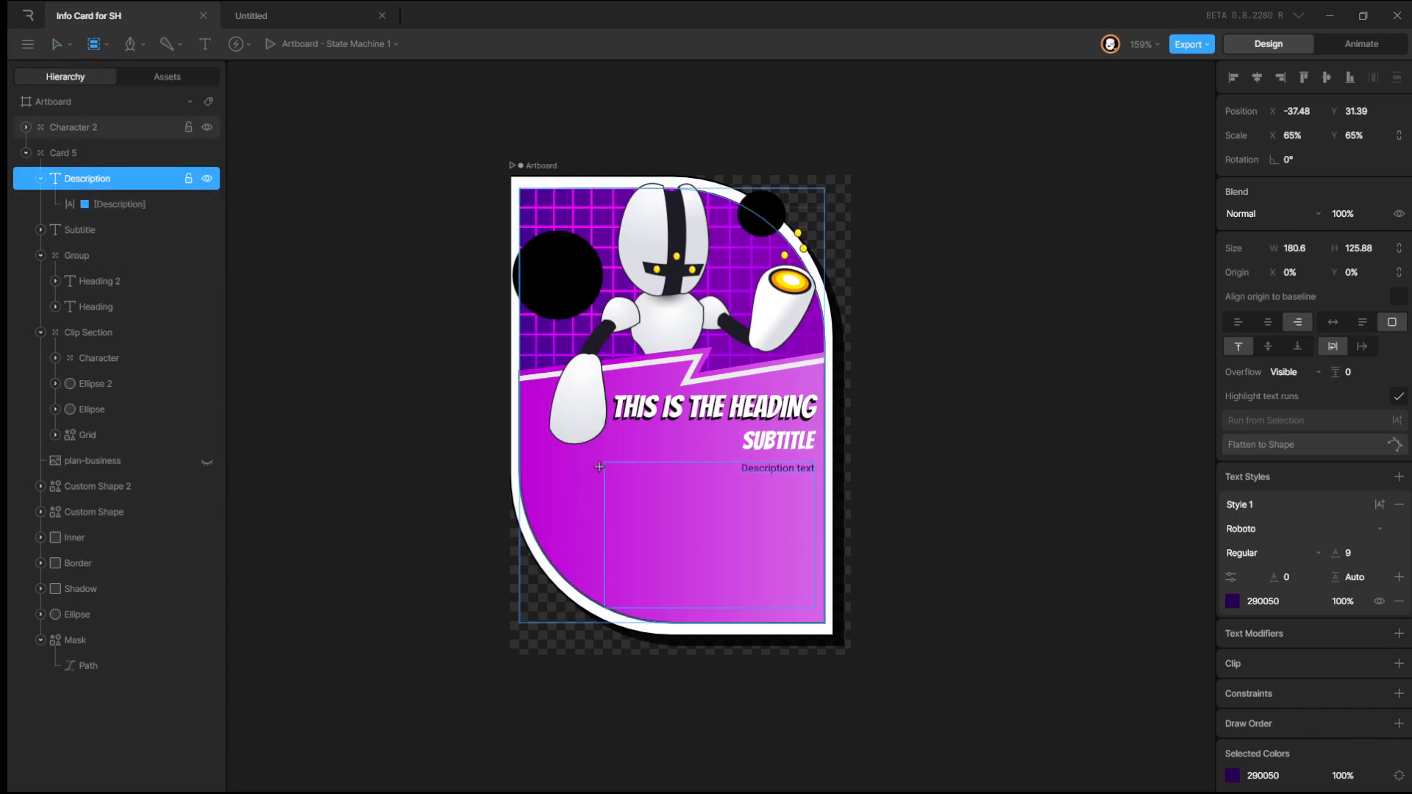
drag(604, 460, 822, 621)
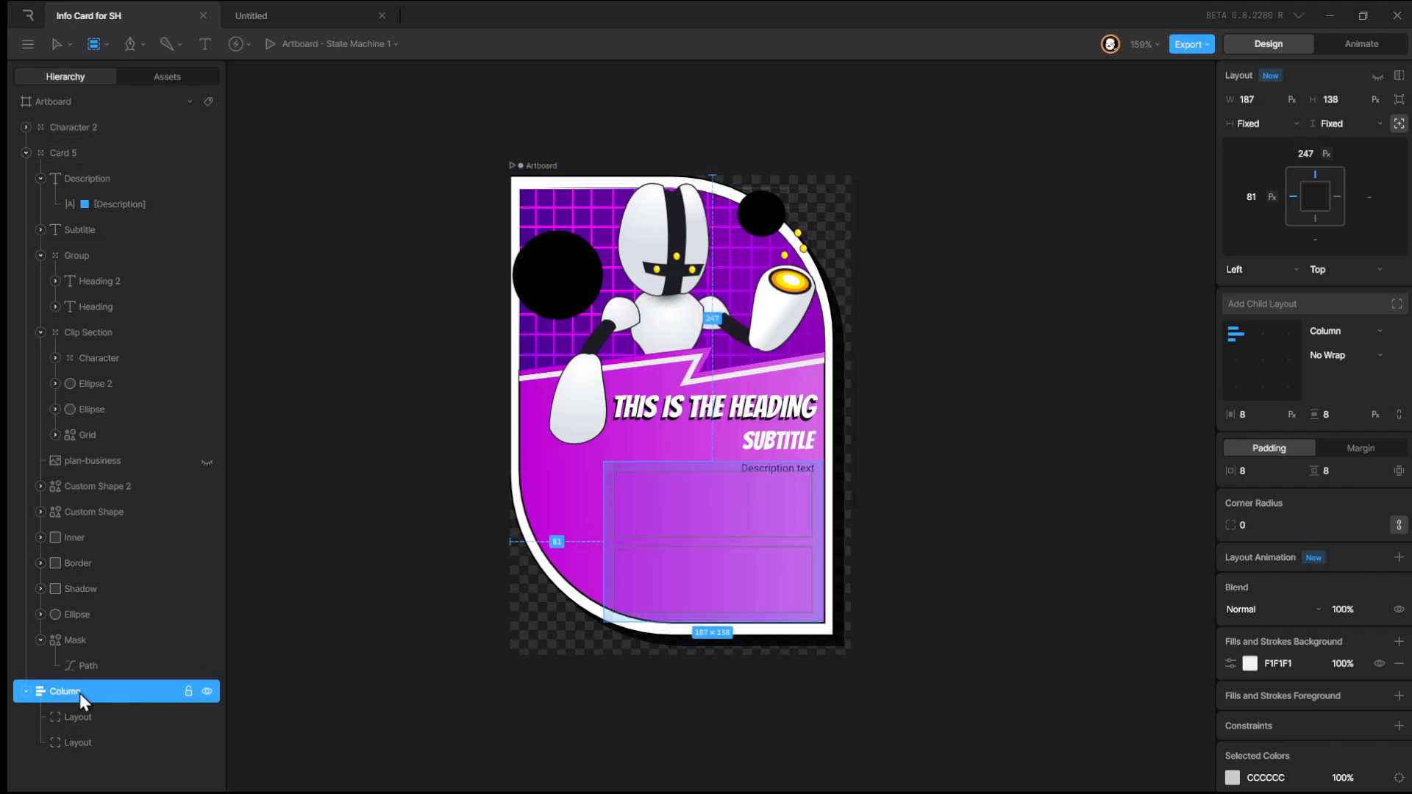
drag(80, 693, 115, 217)
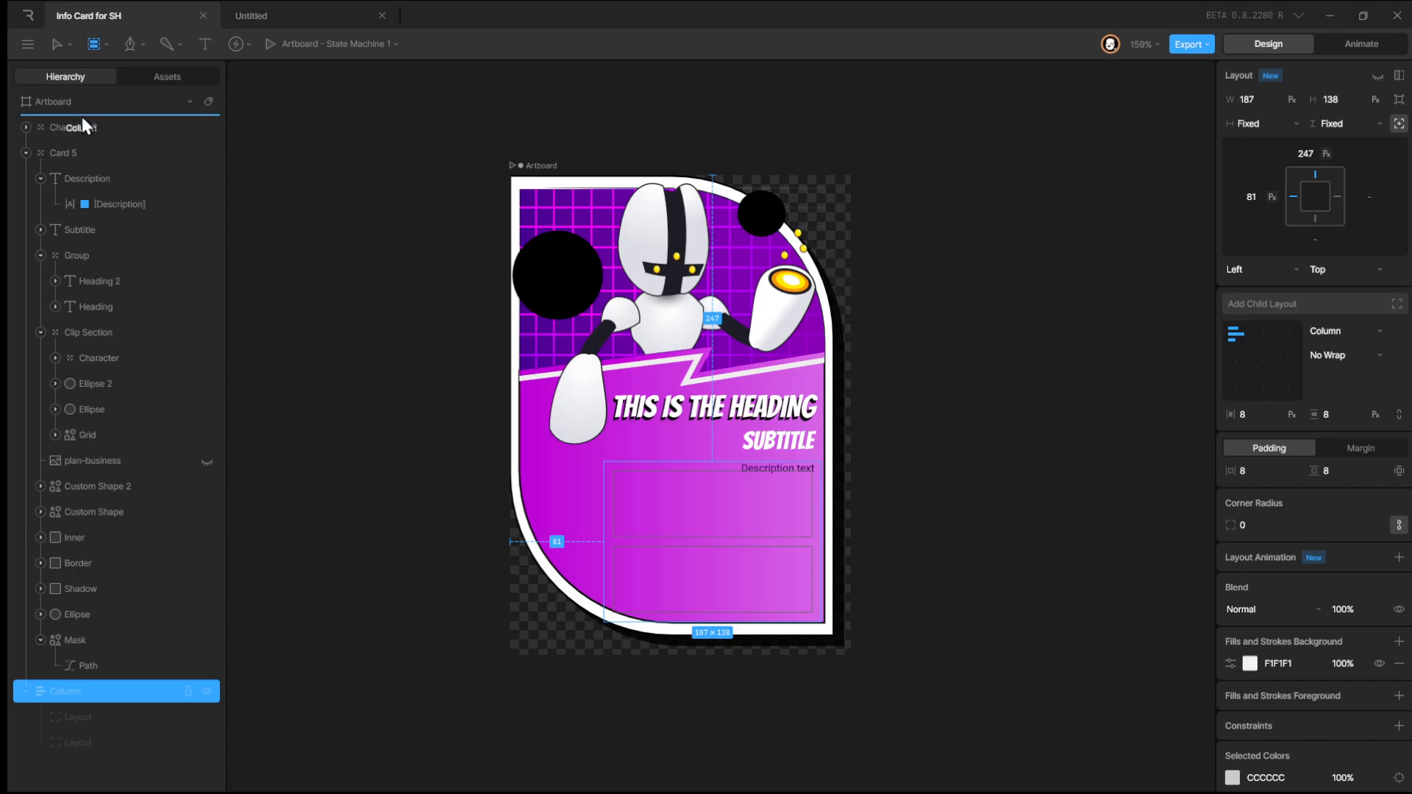
drag(83, 119, 83, 118)
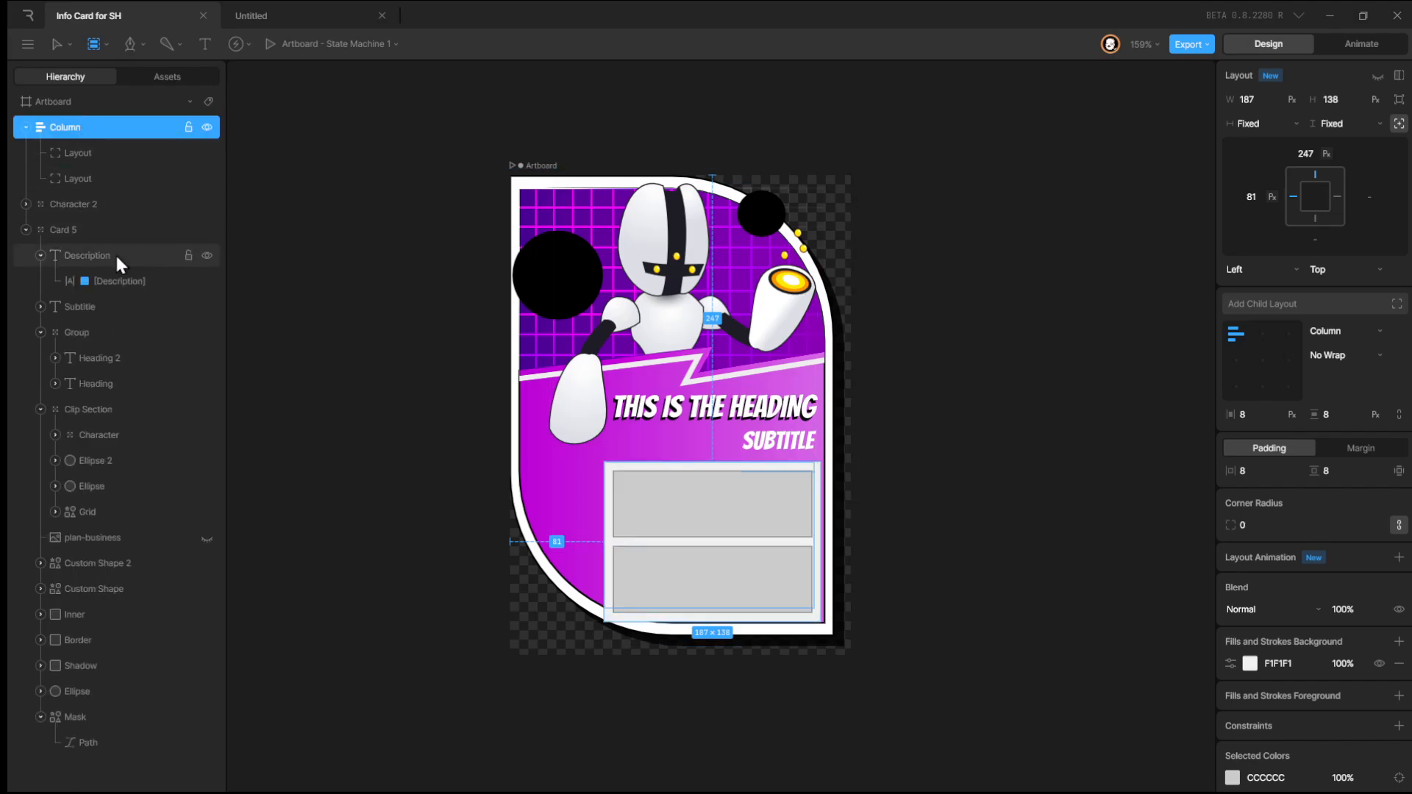
Duplicate one of the column's child layouts three times.
click(88, 187)
key(ctrl+d)
key(ctrl+d)
key(ctrl+d)
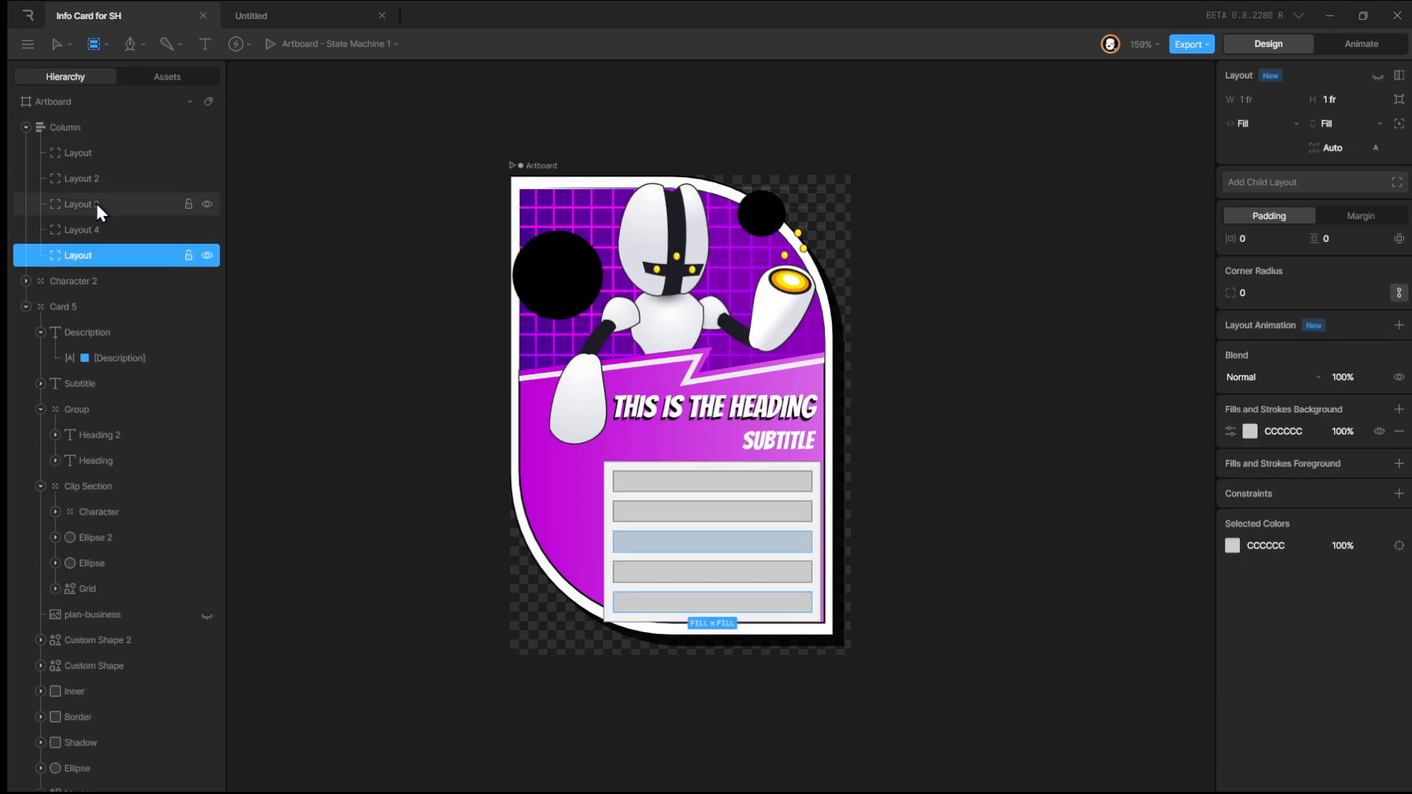
Set the column's height sizing to Fixed and increase its height to 271 px.
click(76, 131)
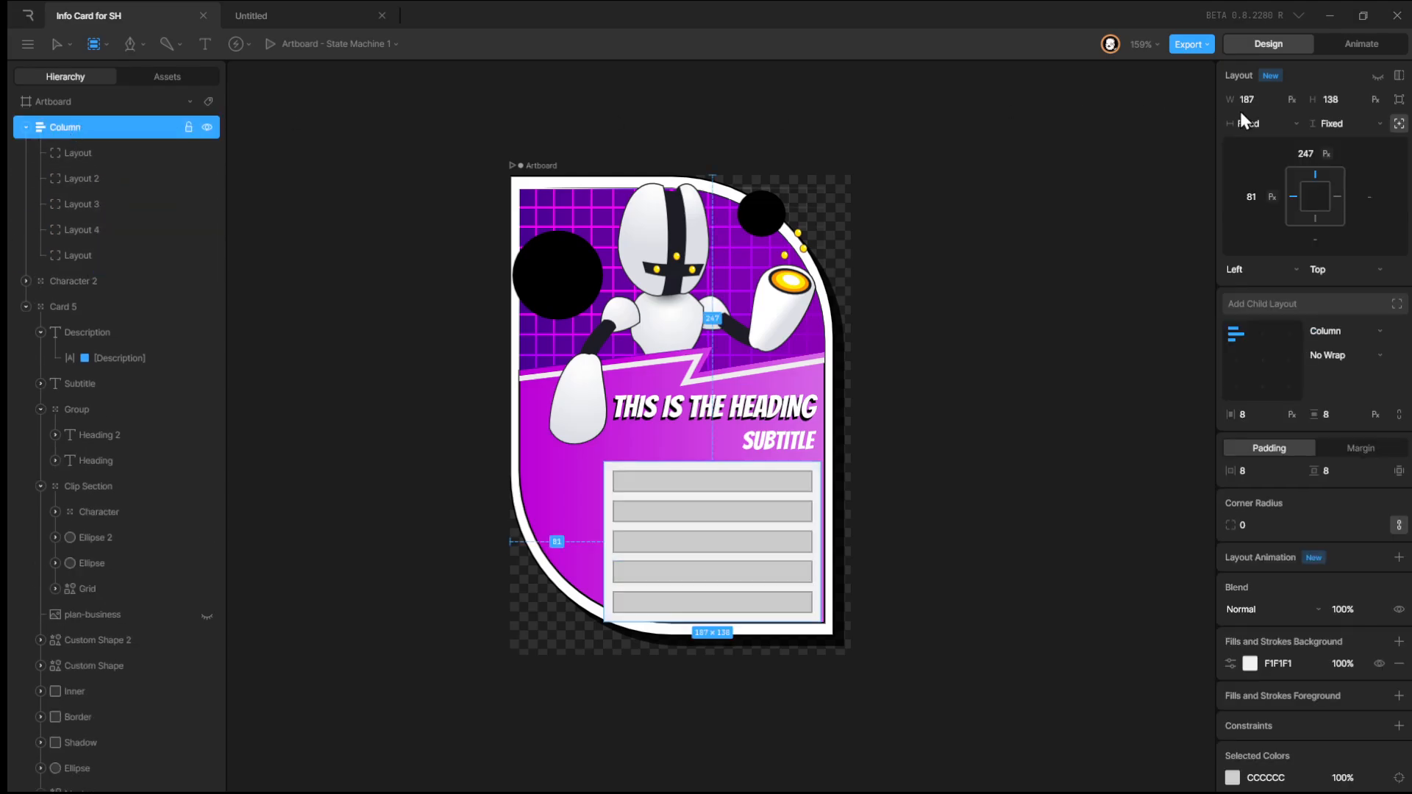
click(1354, 130)
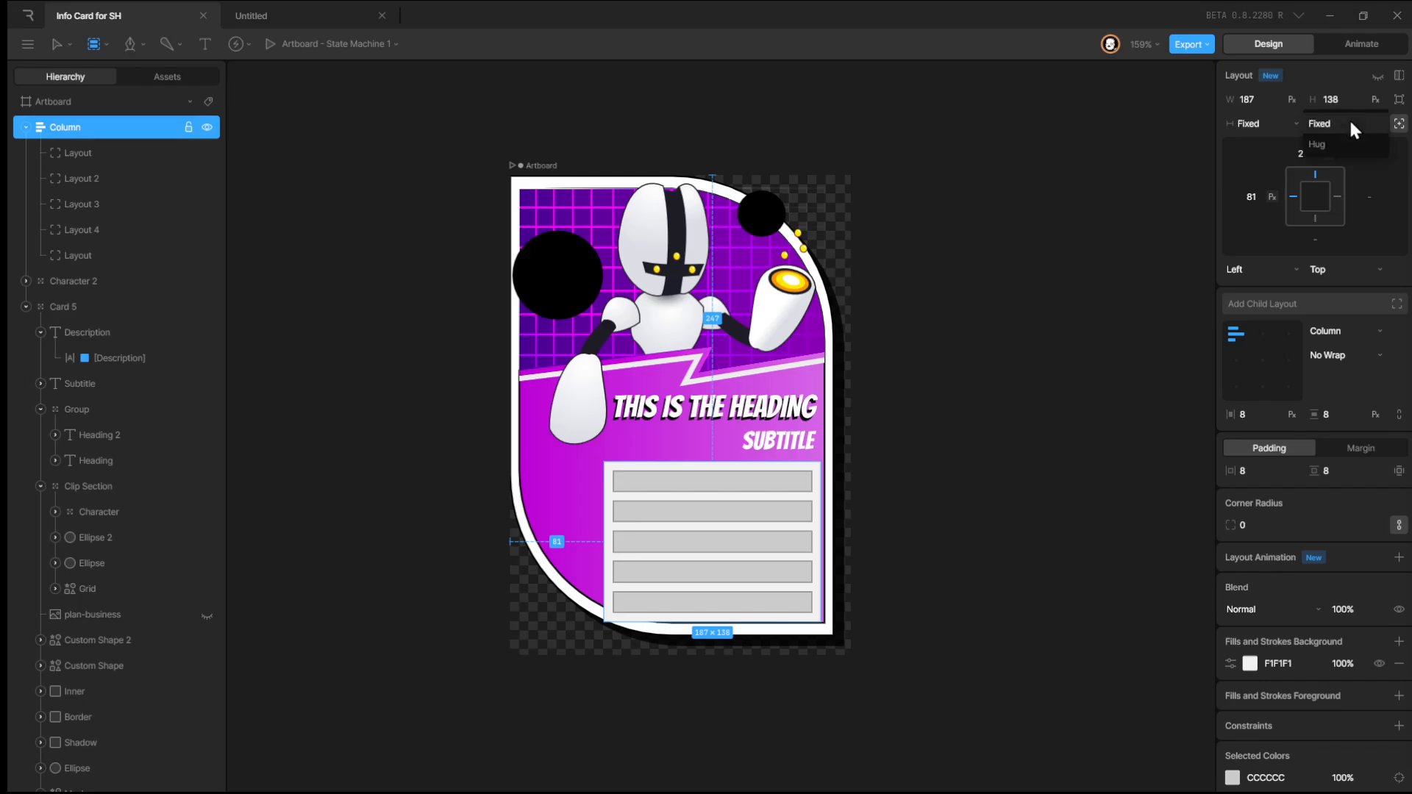
click(1352, 125)
drag(1352, 102, 1346, 3)
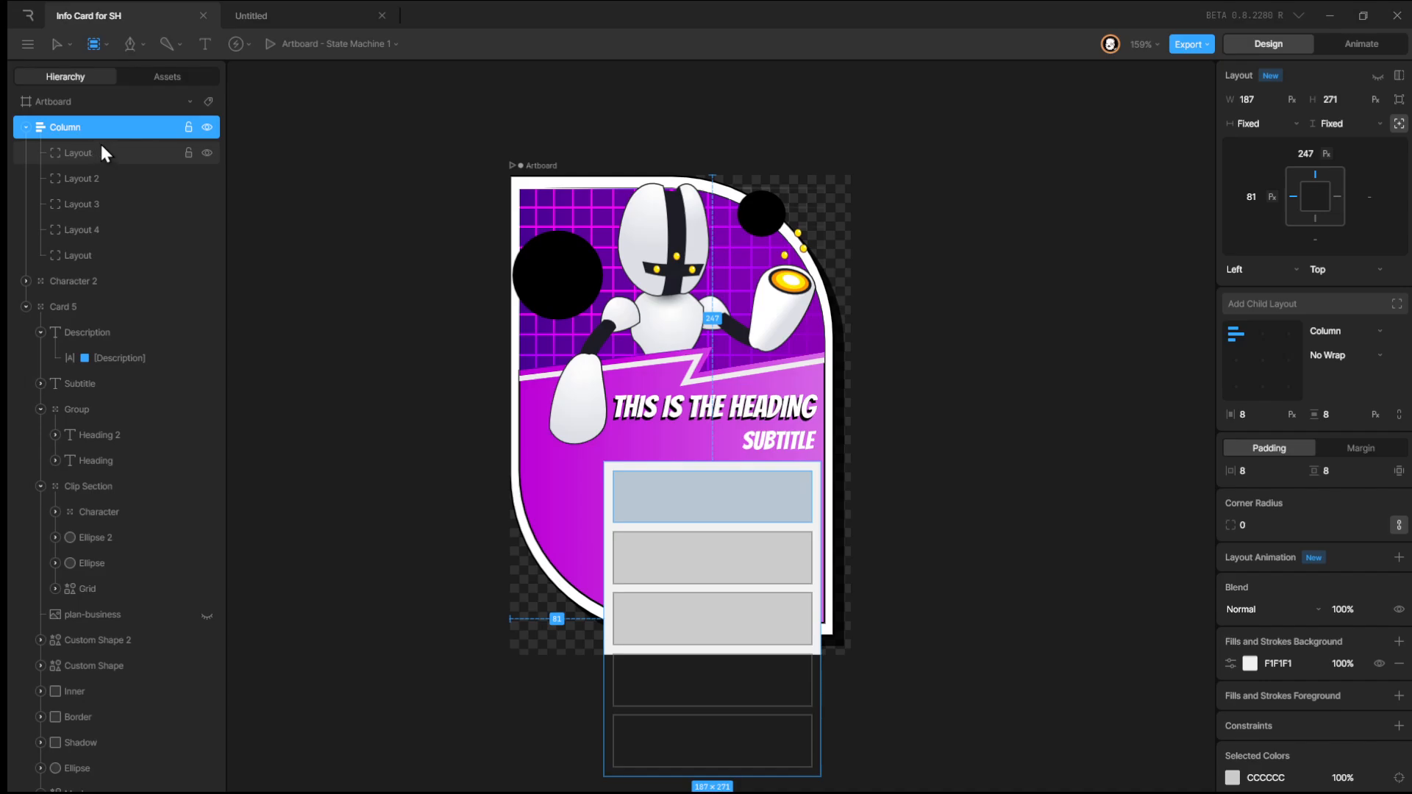
Add a Scroll constraint to the column and open its settings.
click(1398, 726)
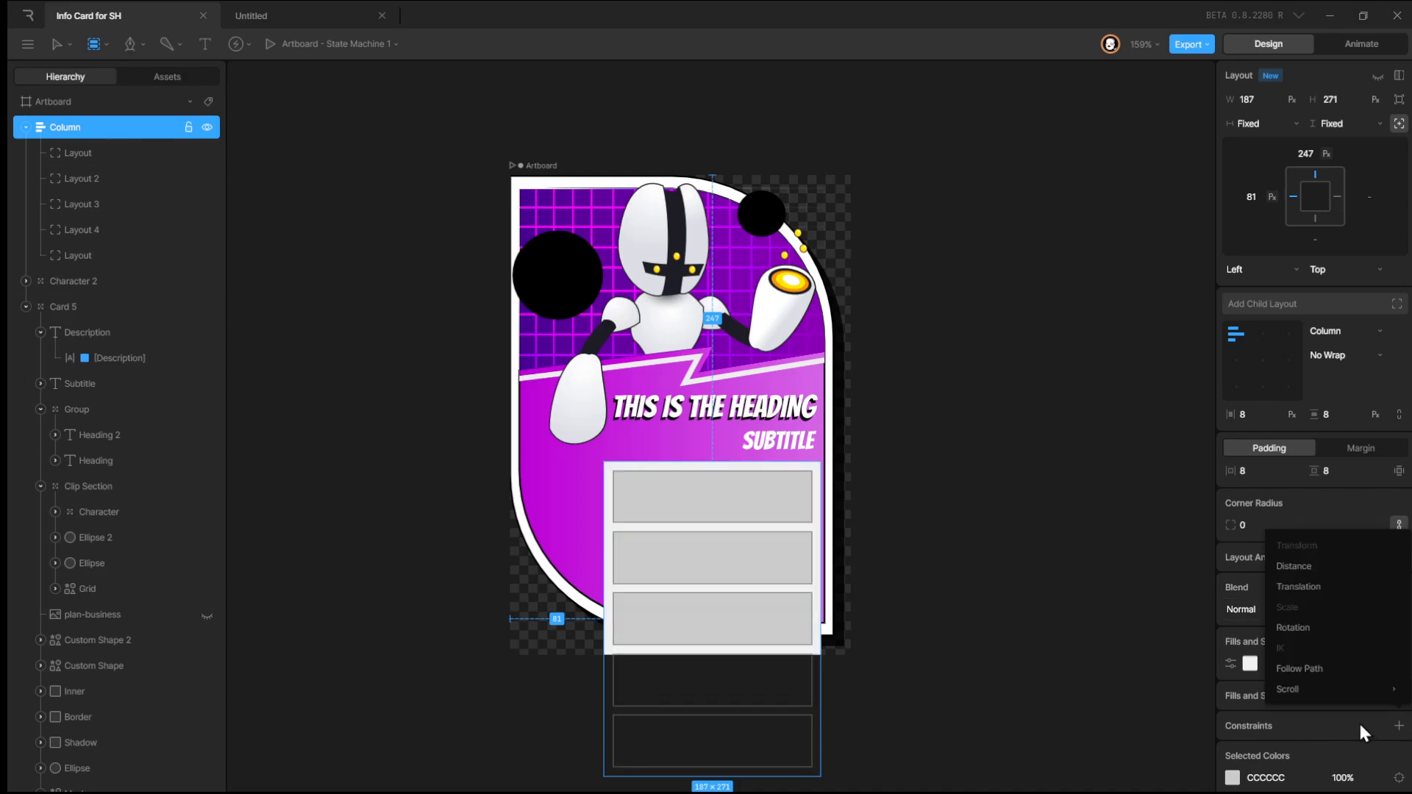
mouse_move(1306, 700)
click(1212, 696)
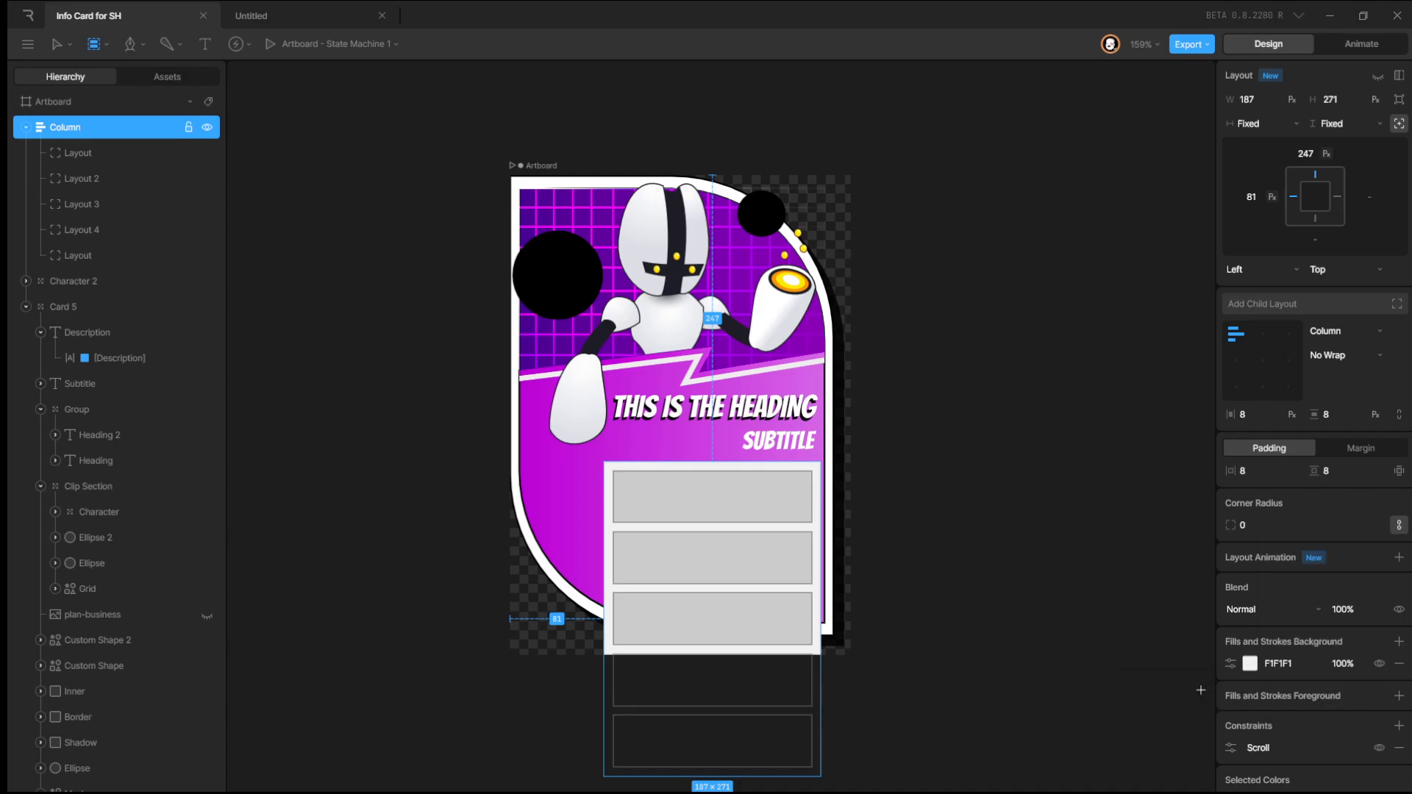
click(1231, 748)
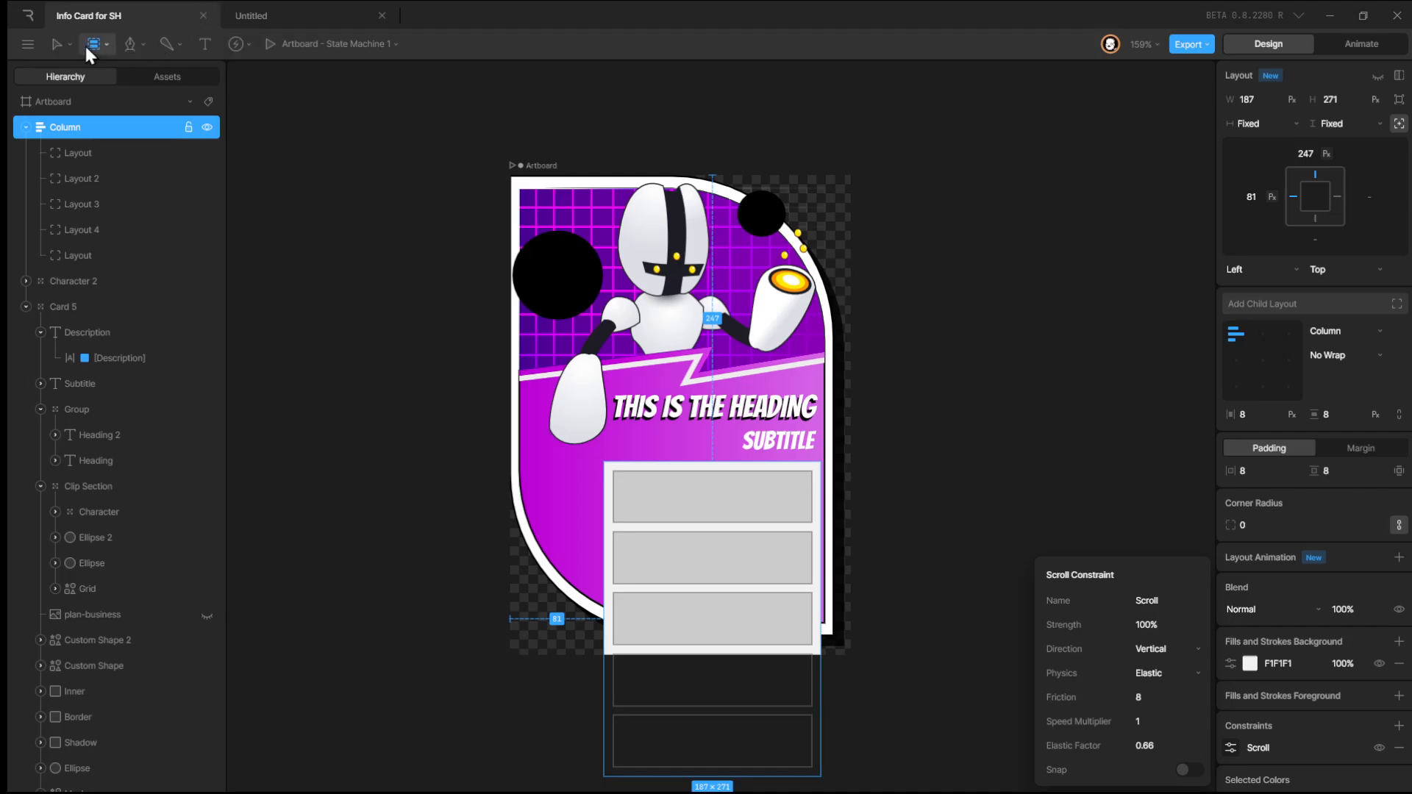
Preview the state machine in Animate mode and scroll through the column's contents.
click(58, 44)
click(160, 83)
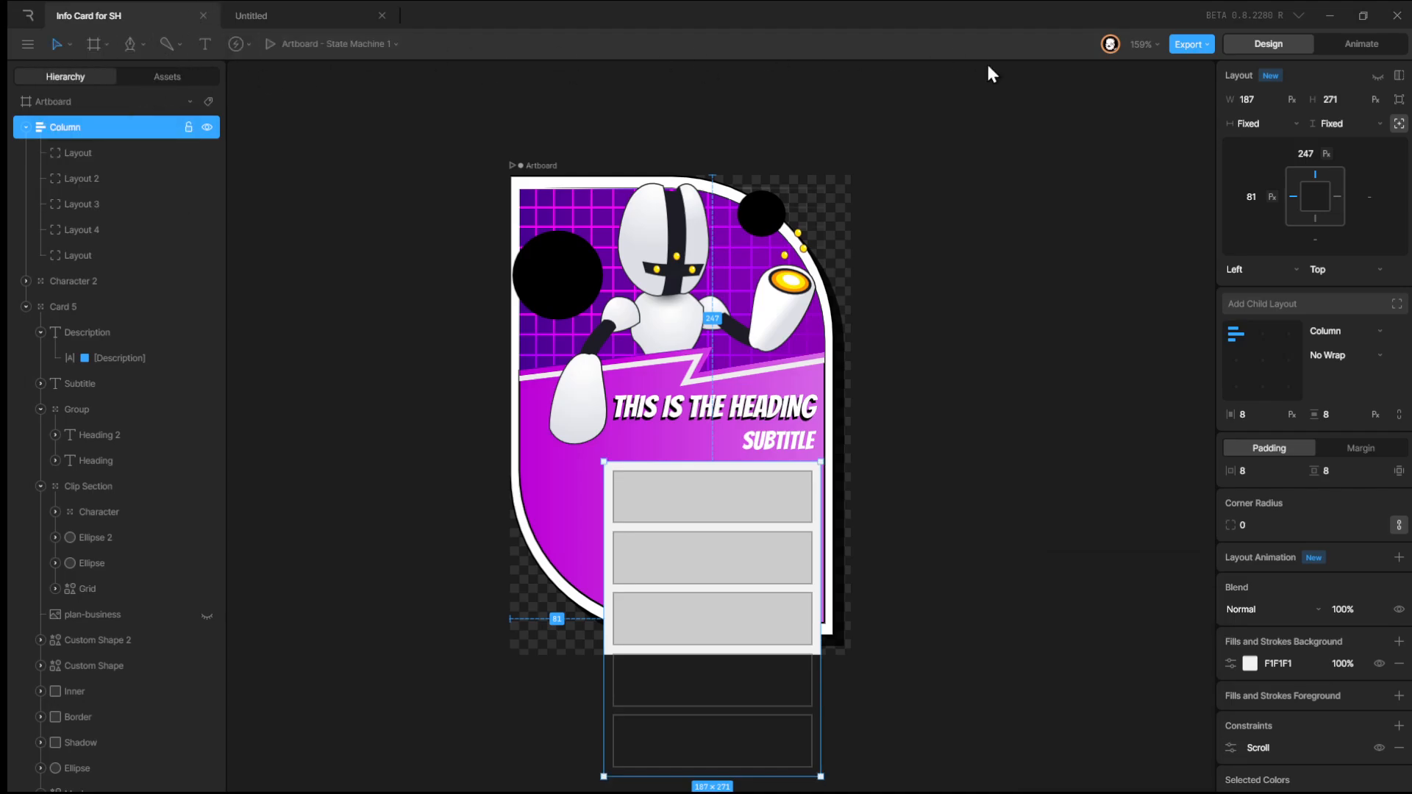
click(1354, 43)
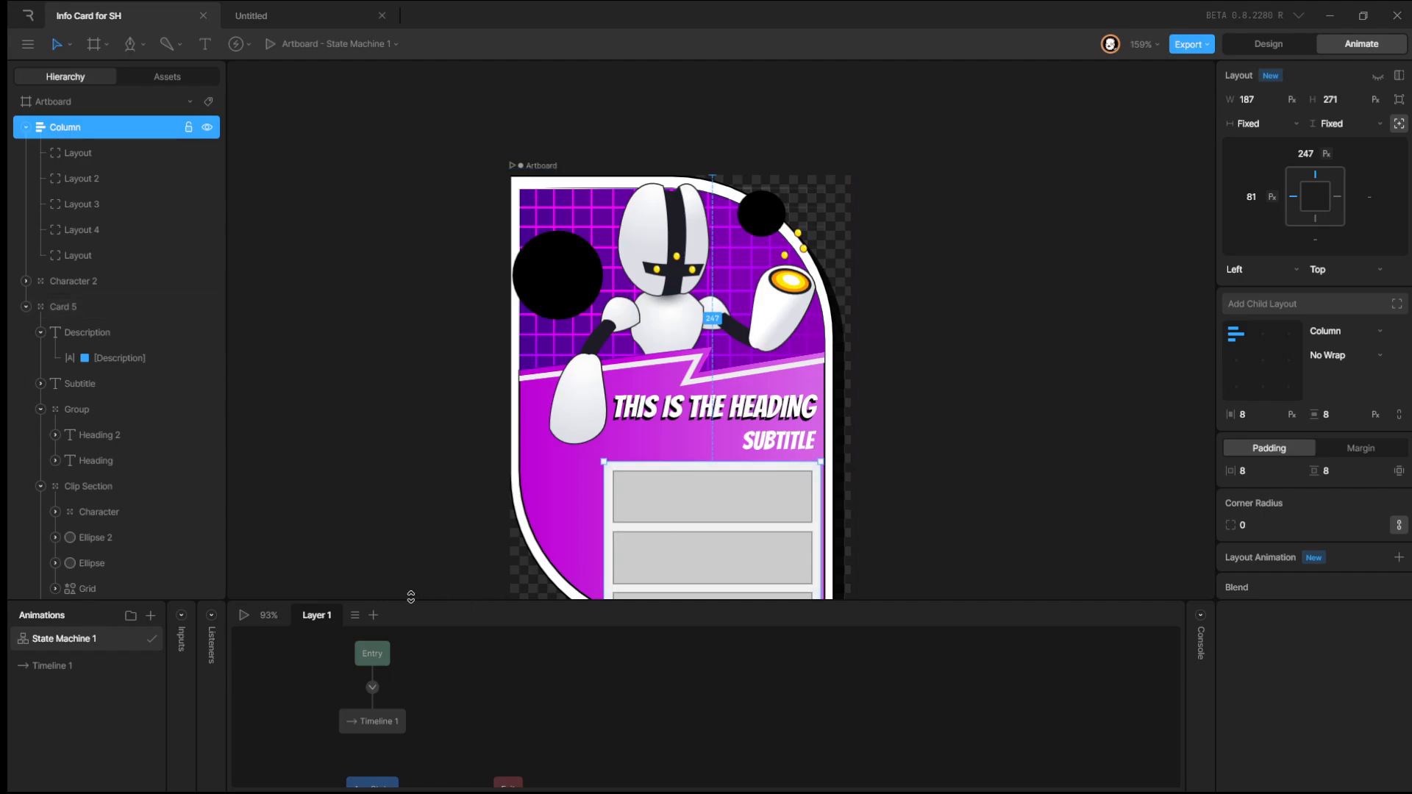
click(243, 615)
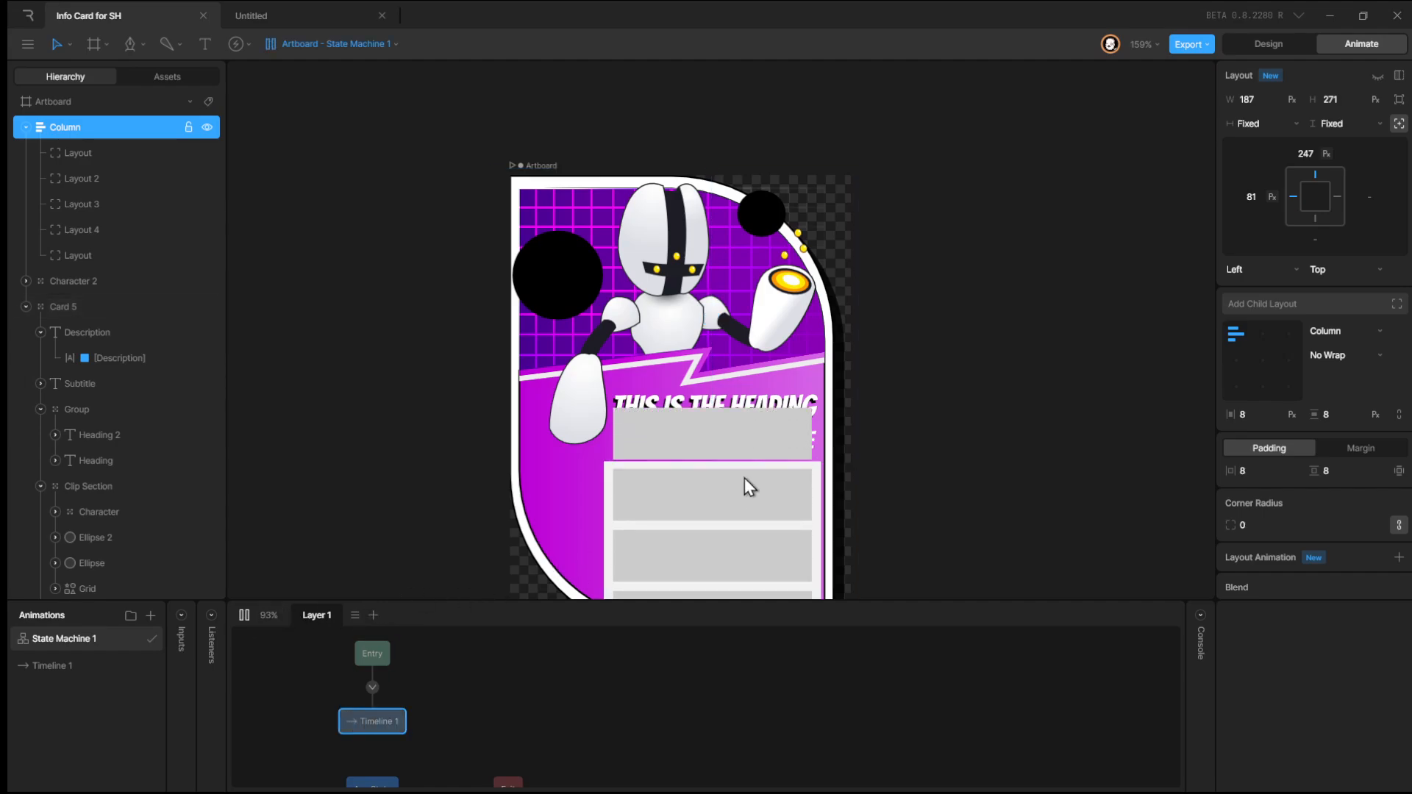
scroll(761, 316, down, 3)
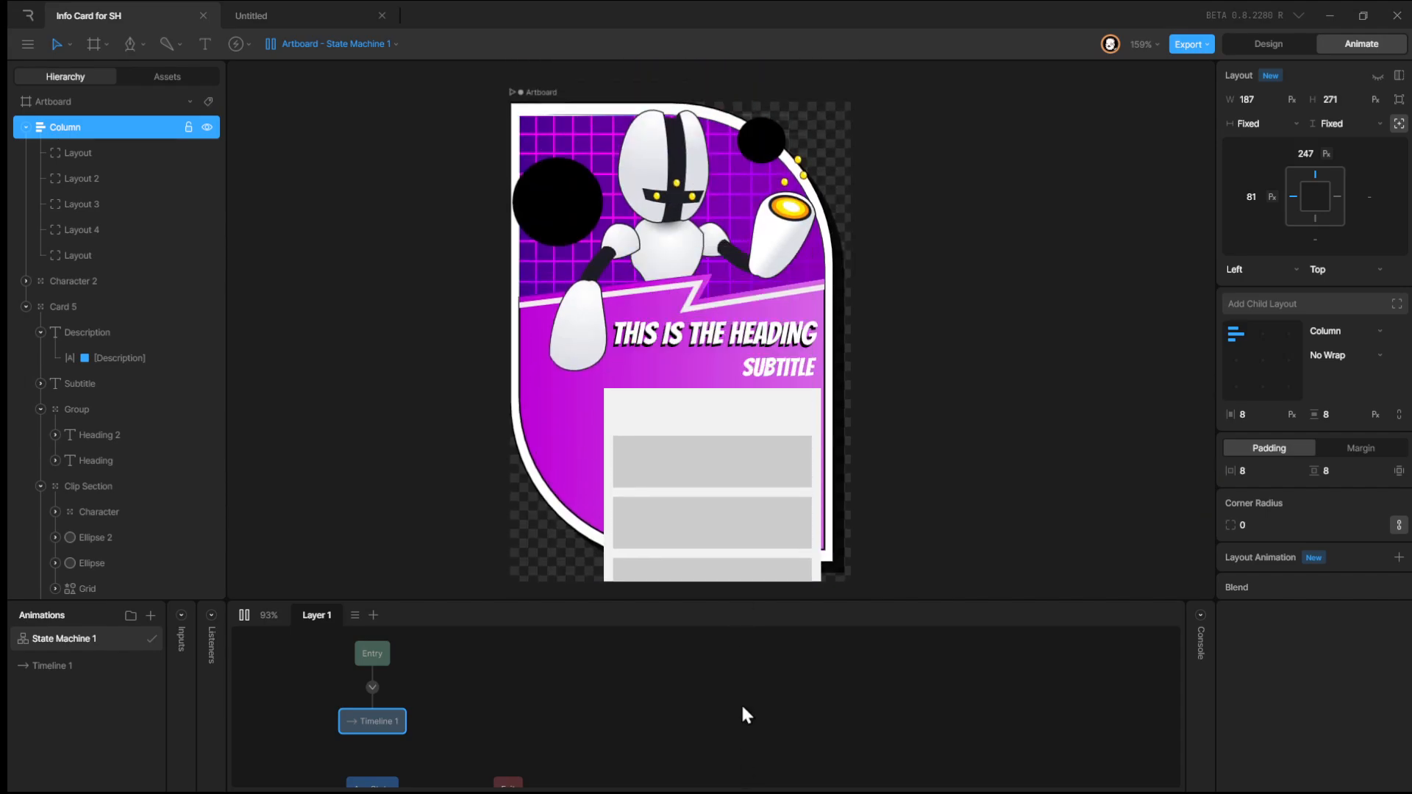
scroll(643, 418, down, 3)
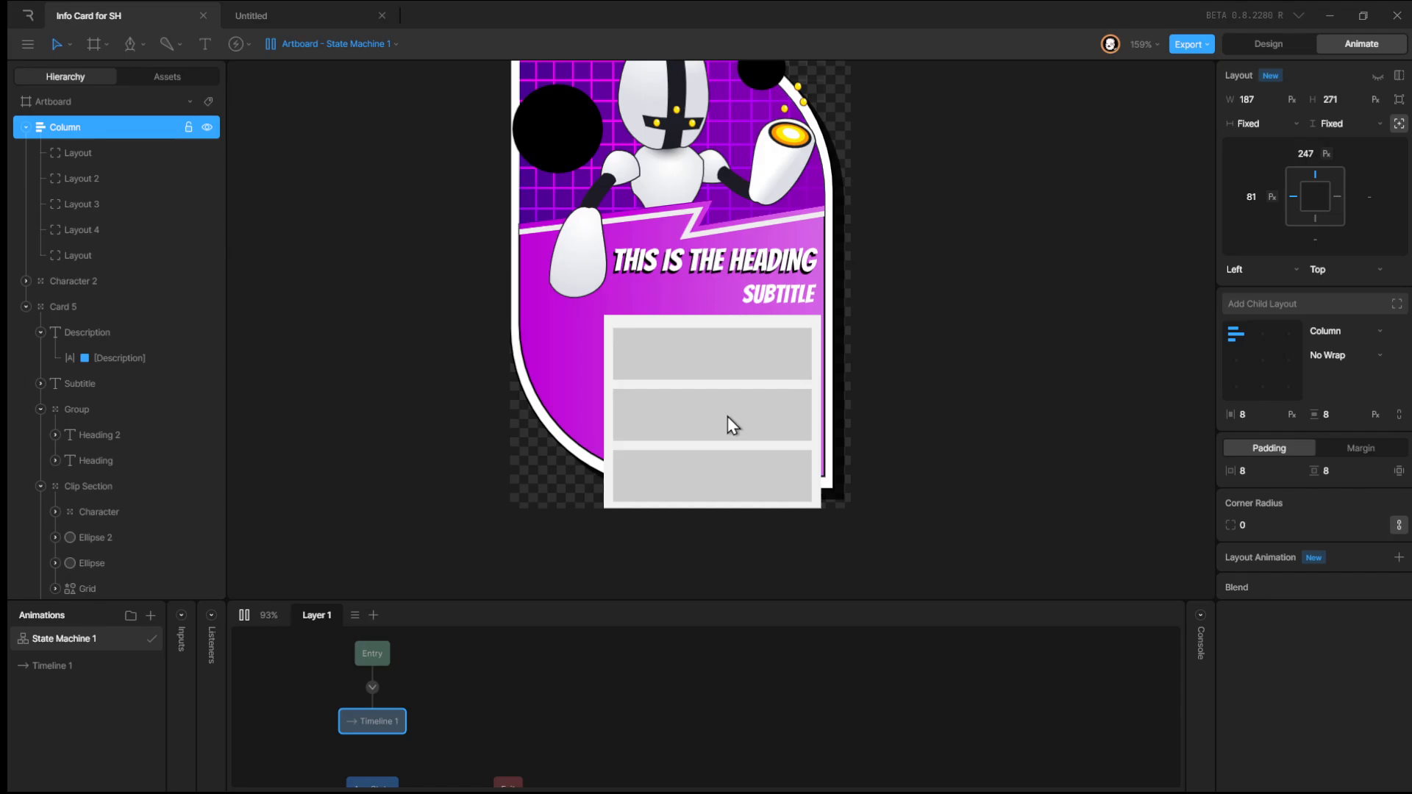
scroll(824, 435, up, 3)
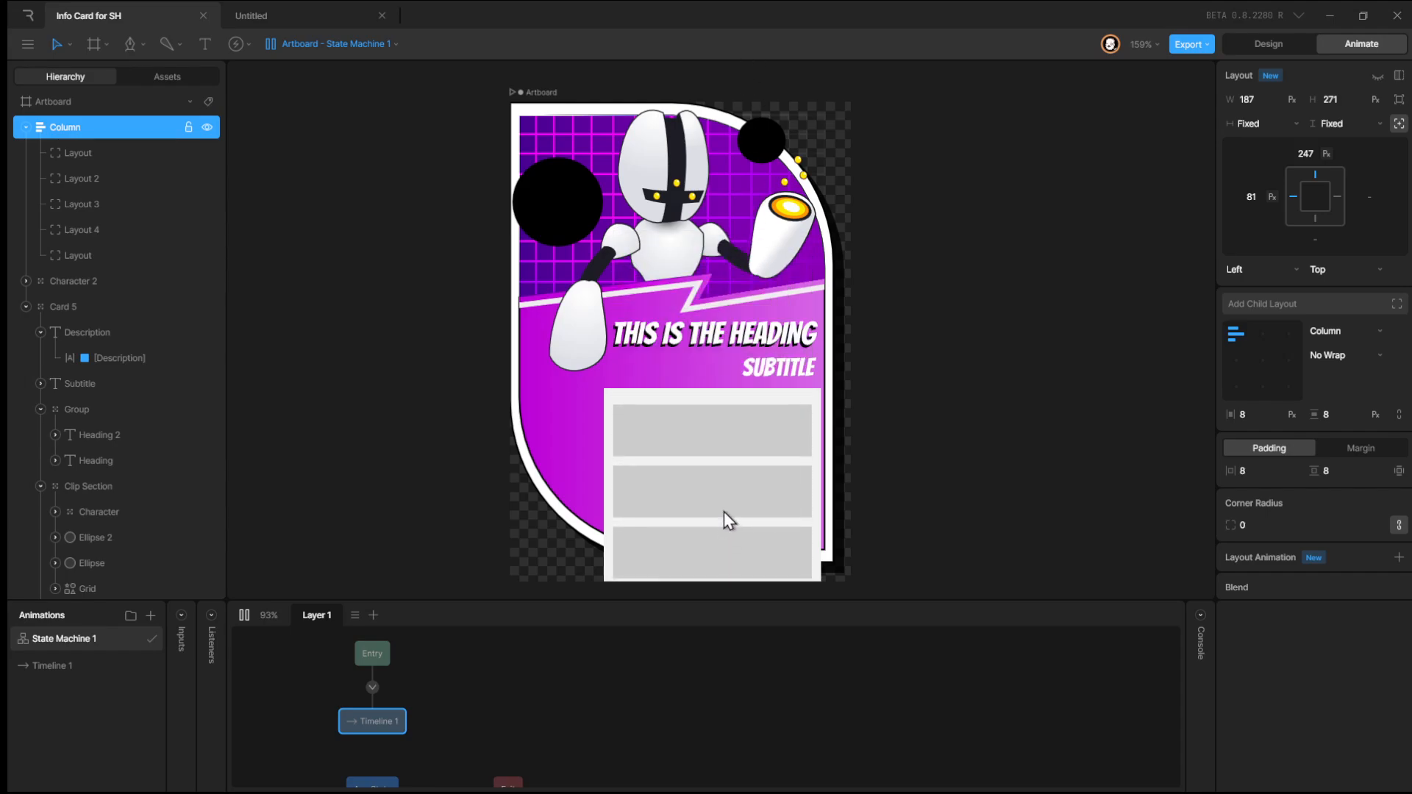
click(1272, 45)
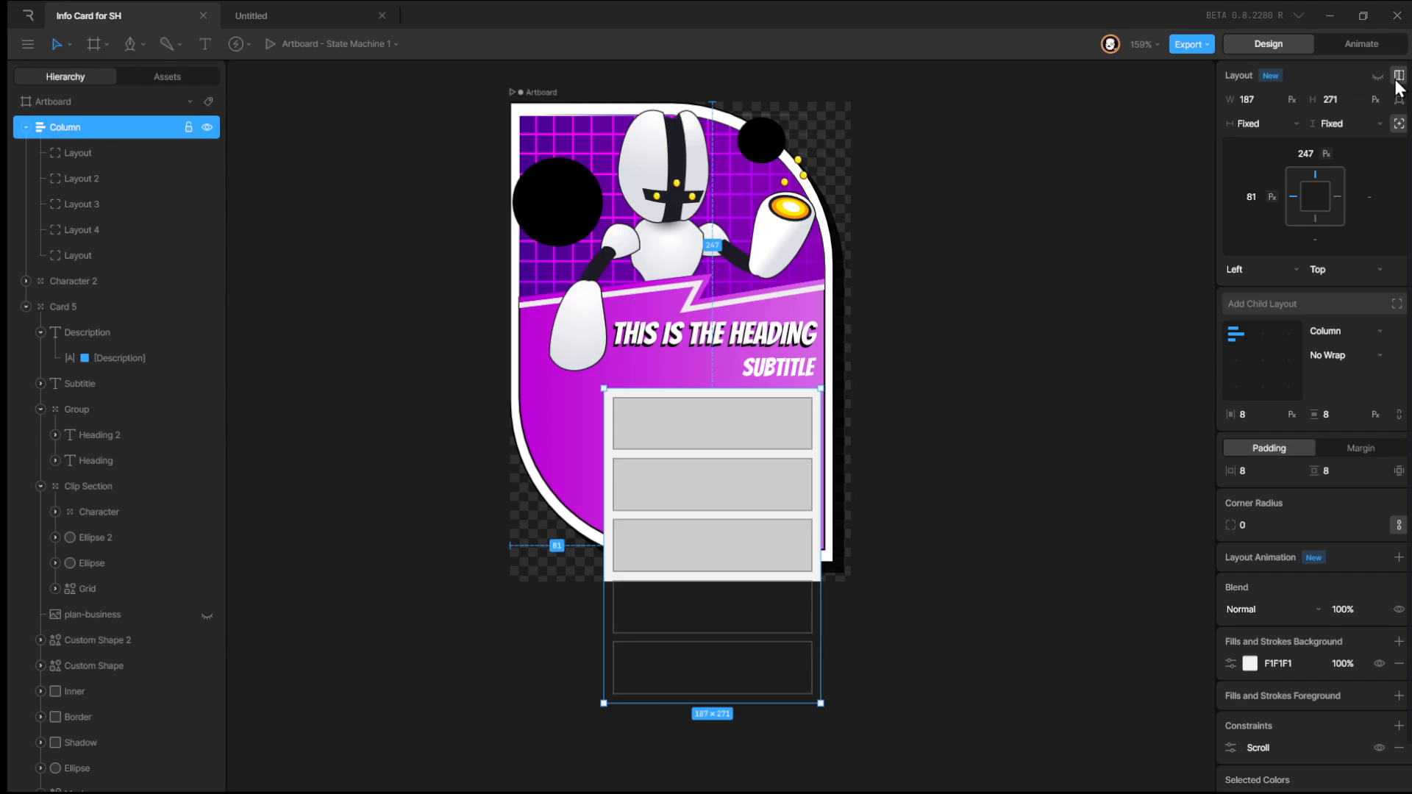
Stop the preview and set the column's height sizing to Hug.
click(1362, 44)
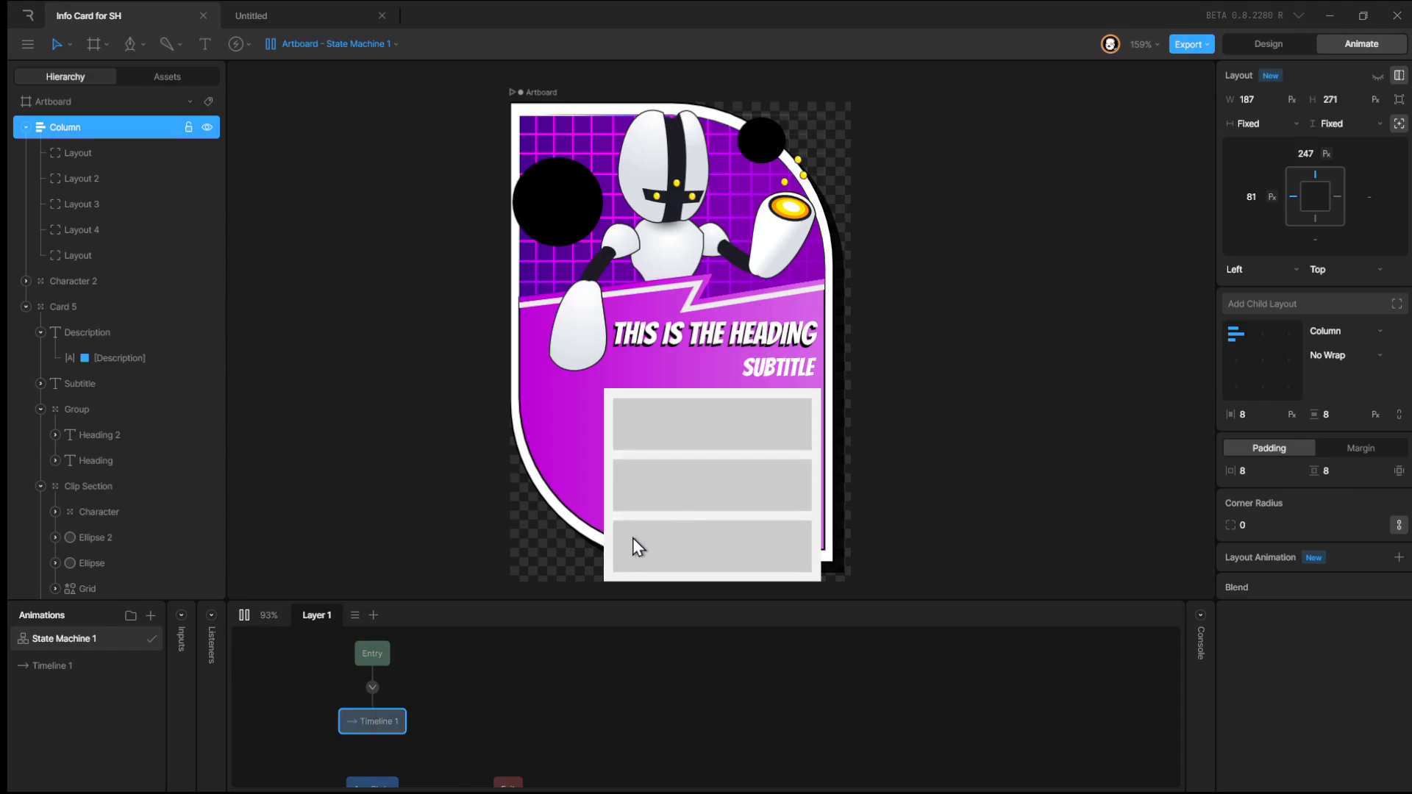
click(245, 618)
click(1293, 44)
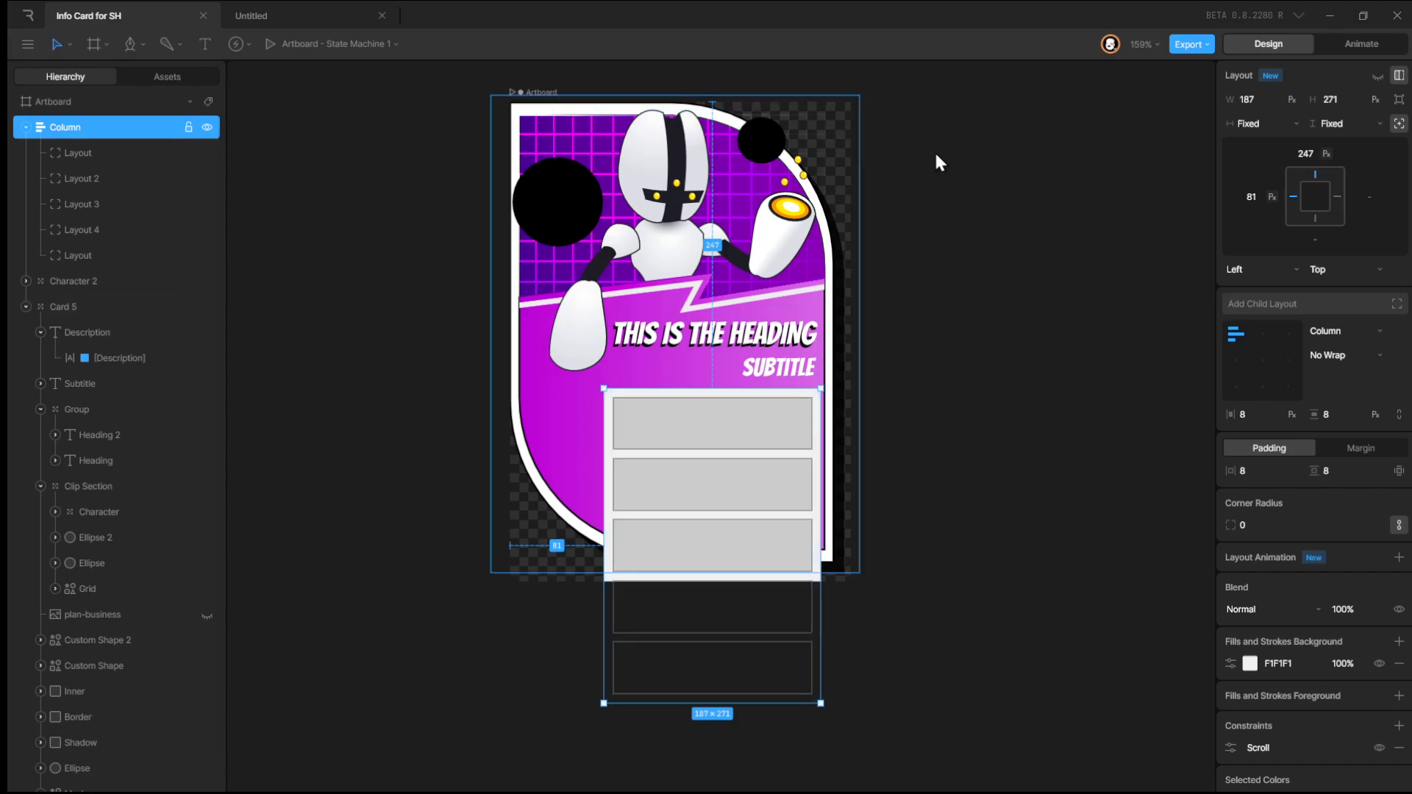
click(1341, 124)
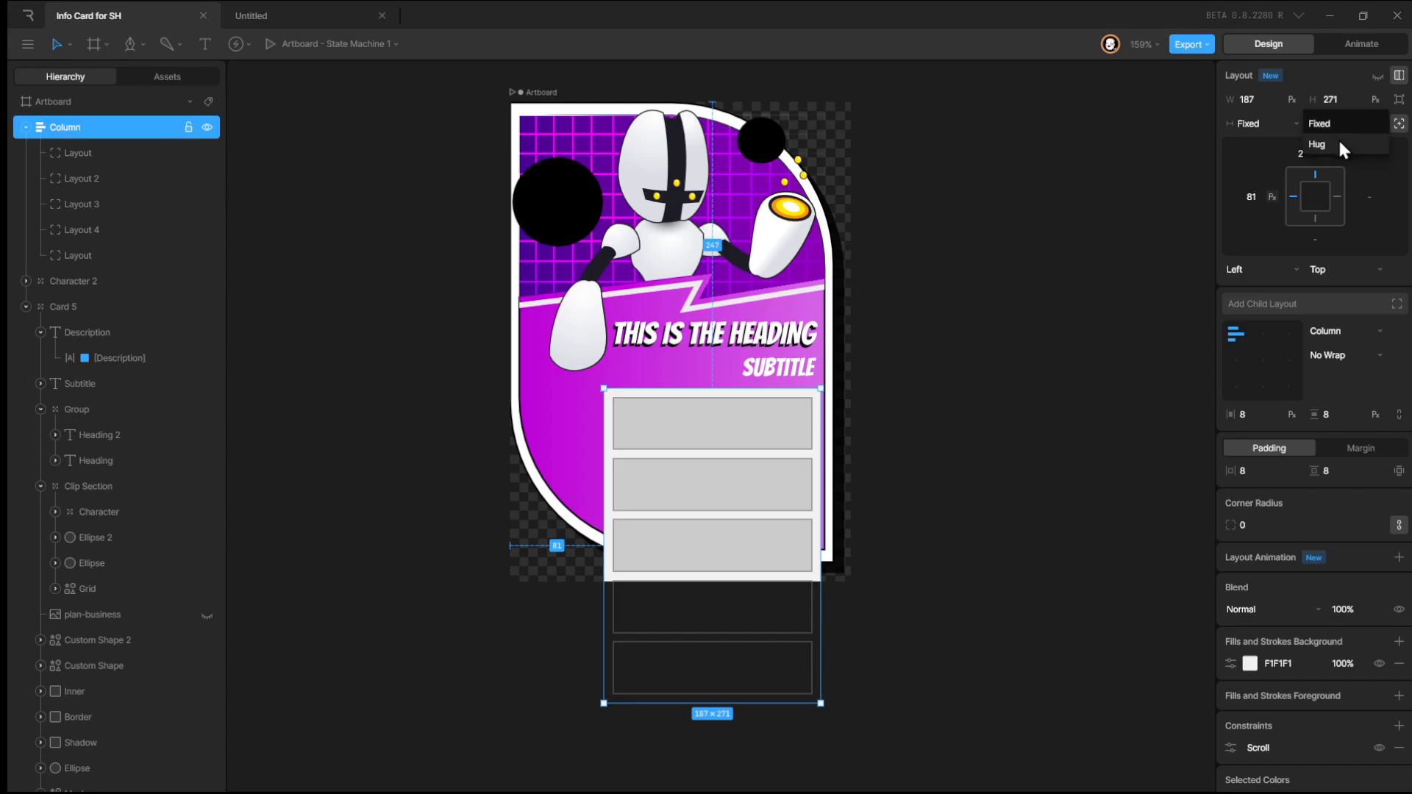
click(1339, 138)
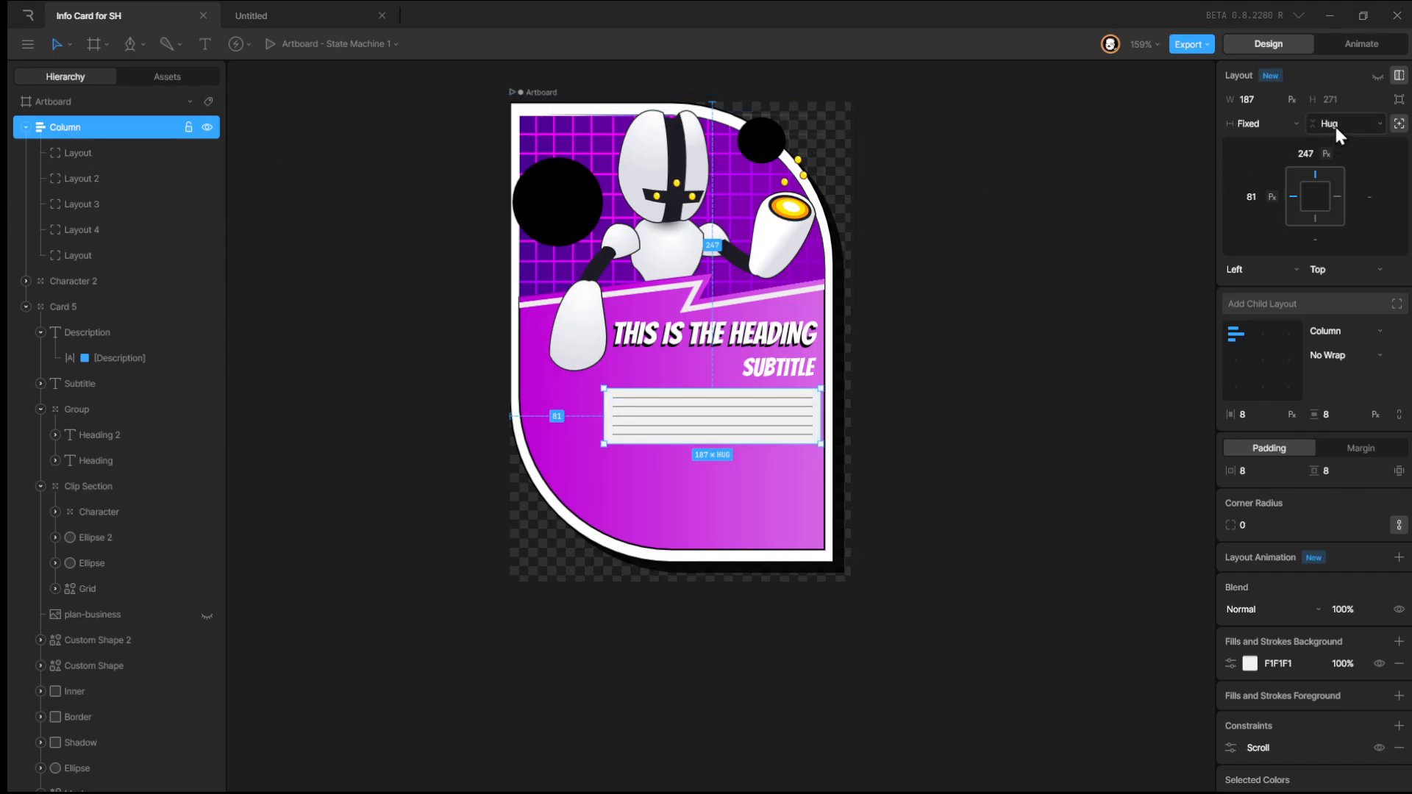
Set the first child layout's height to a fixed 100 px.
click(68, 156)
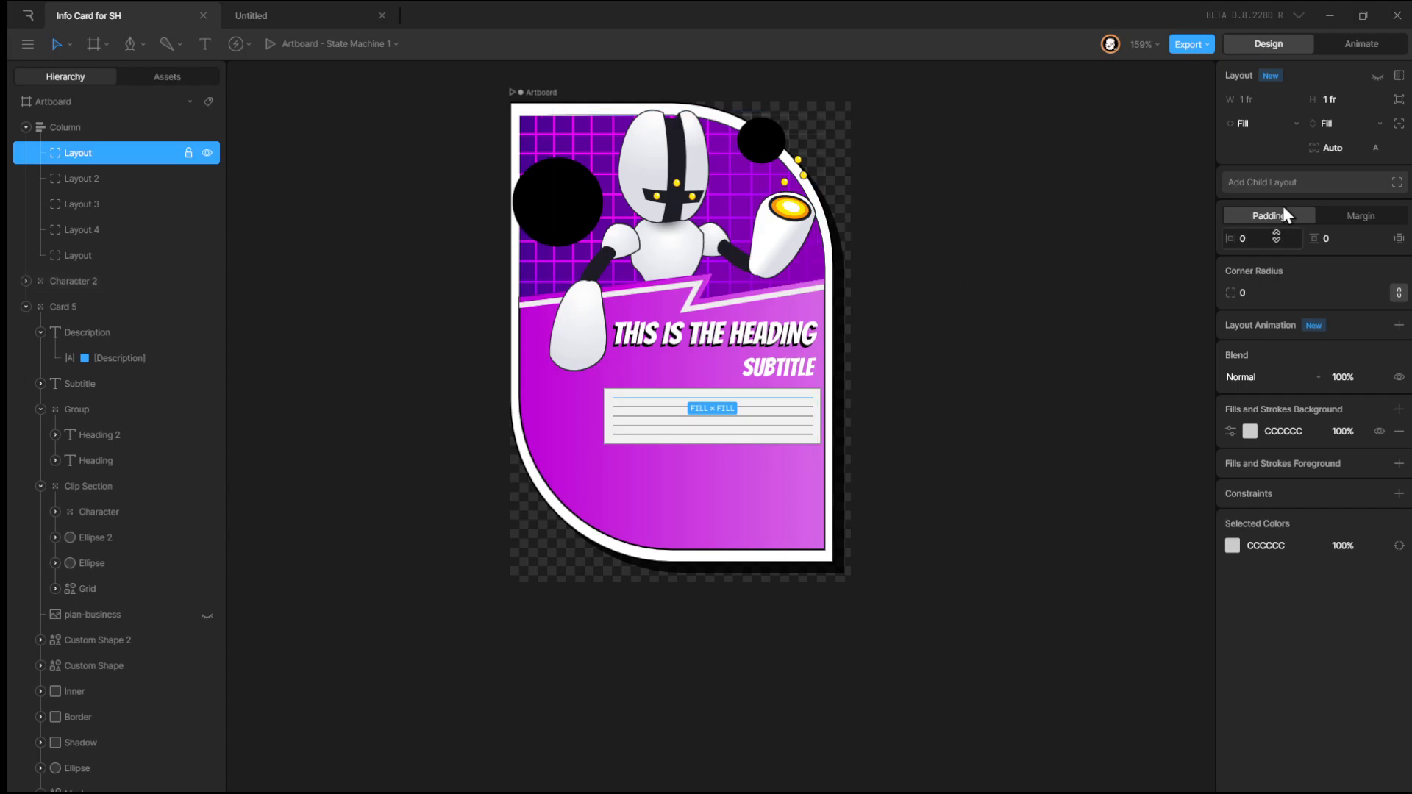
click(1340, 103)
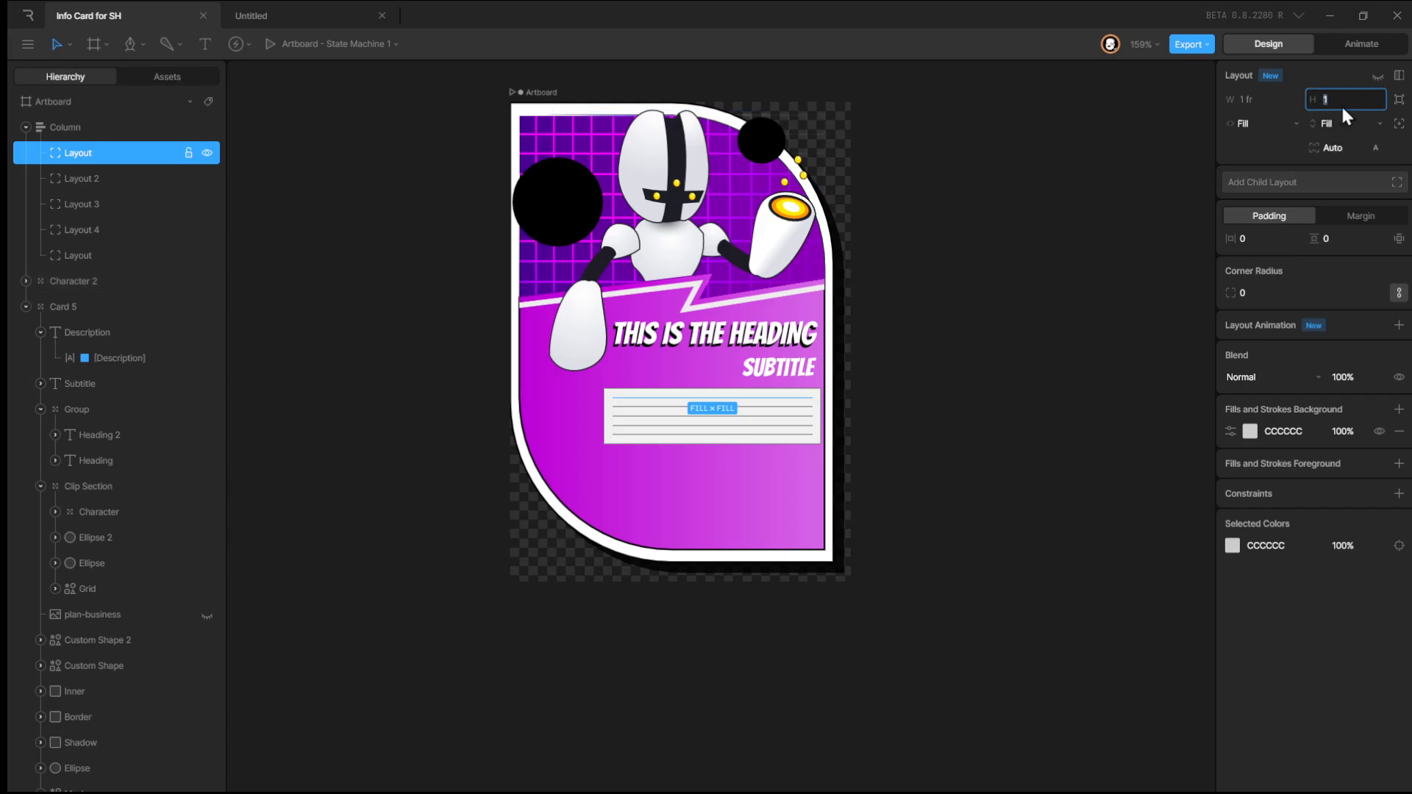
text(100)
click(1331, 122)
click(1342, 122)
click(1352, 100)
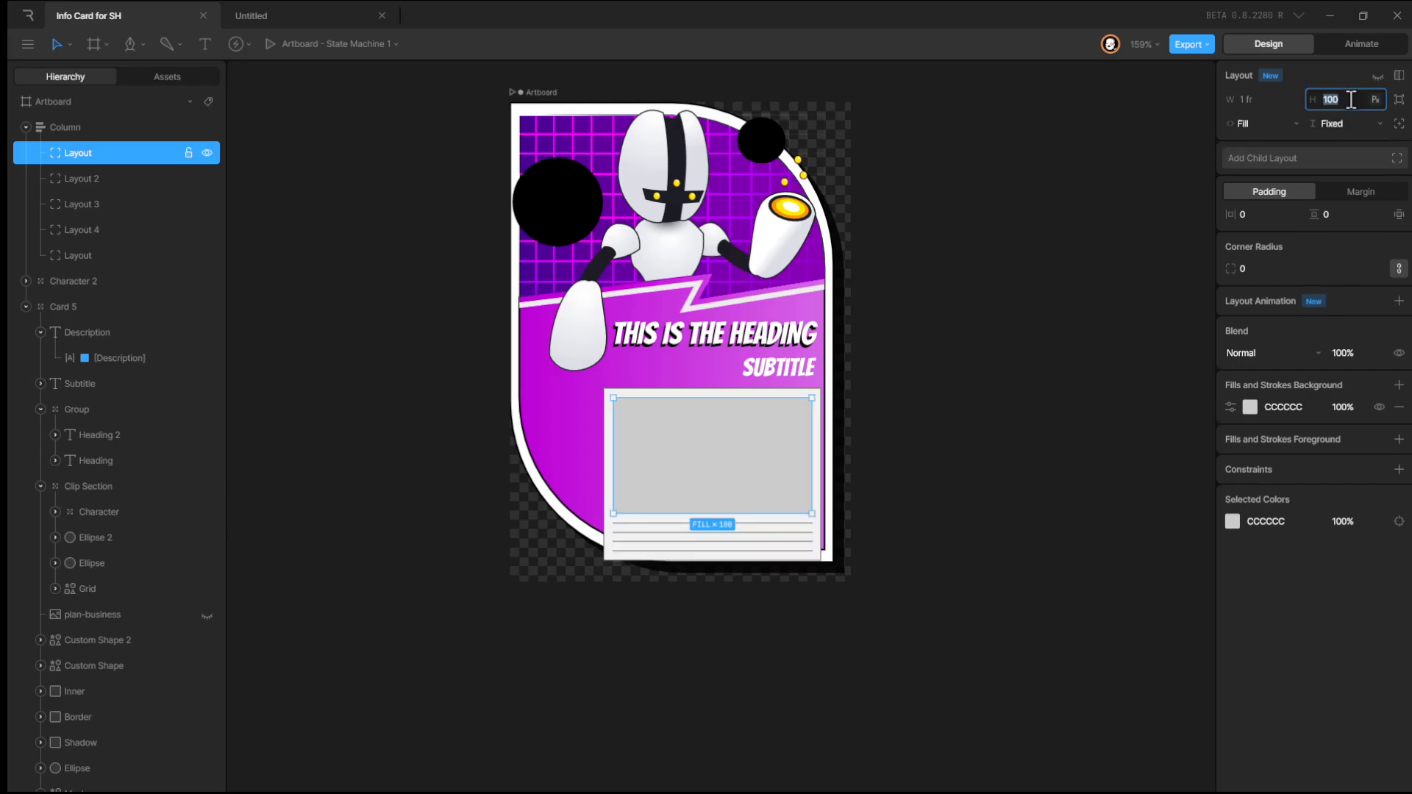
Delete the other four child layouts from the column.
click(88, 182)
key(Delete)
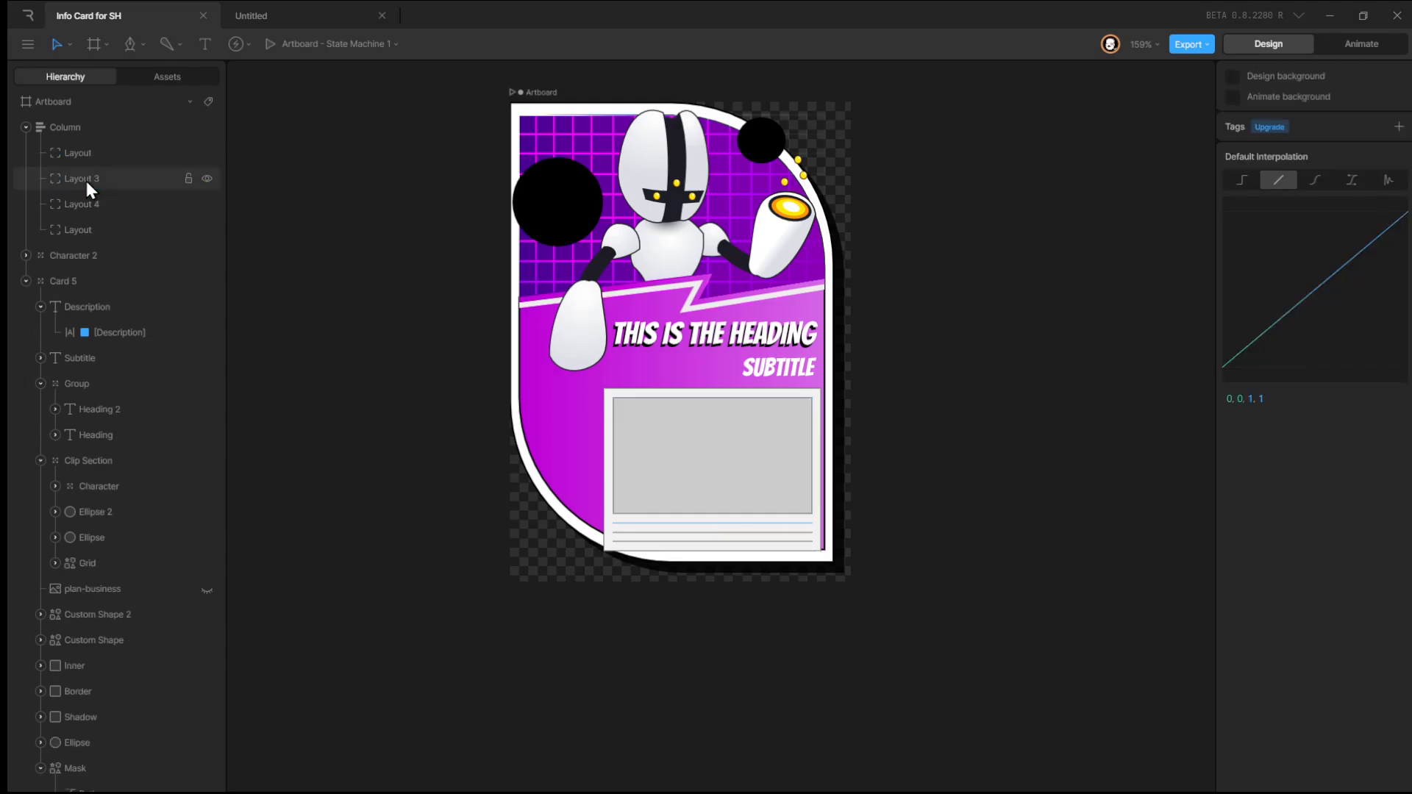
click(86, 181)
key(Delete)
key(Delete)
key(Delete)
Duplicate the 100 px child layout three times.
click(94, 159)
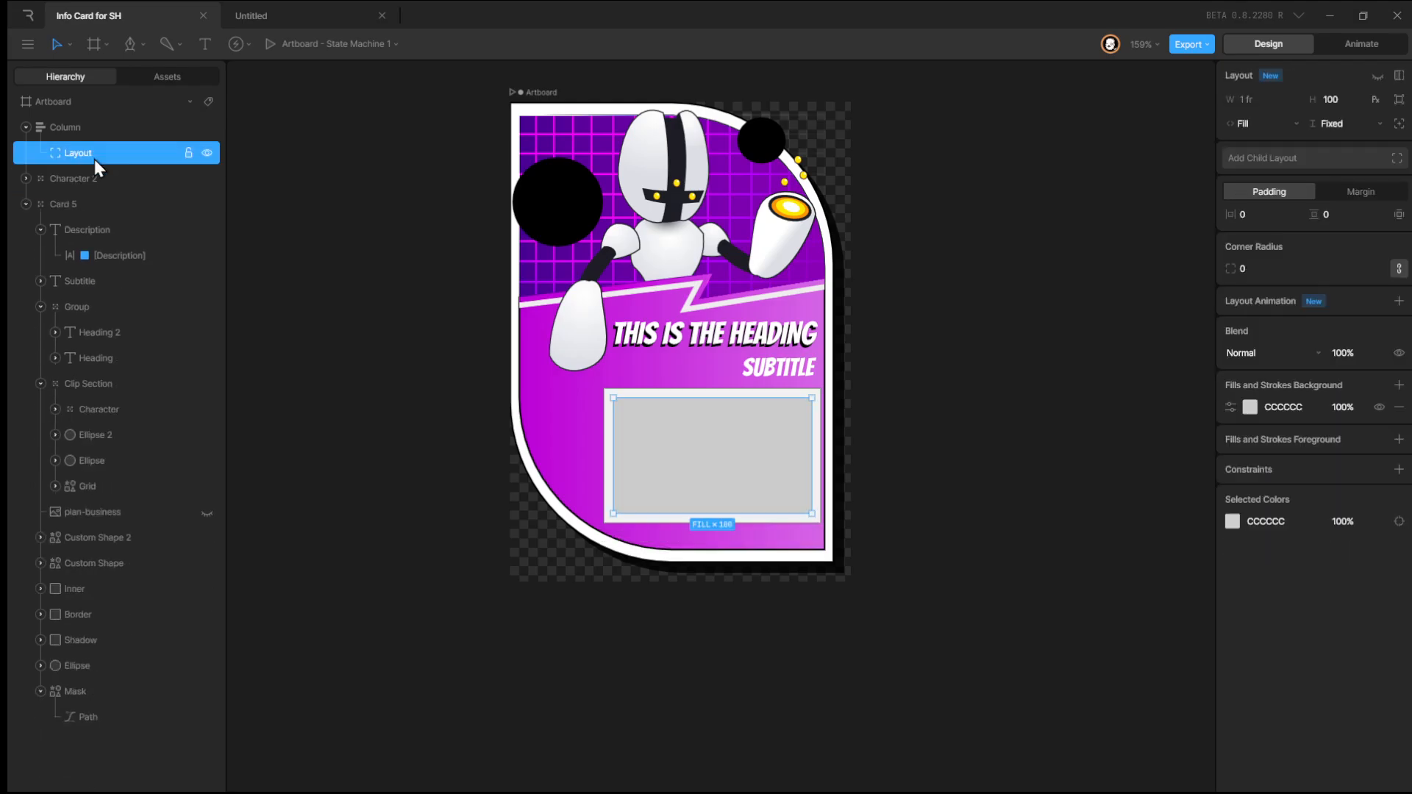
key(ctrl+d)
key(ctrl+d)
key(ctrl+d)
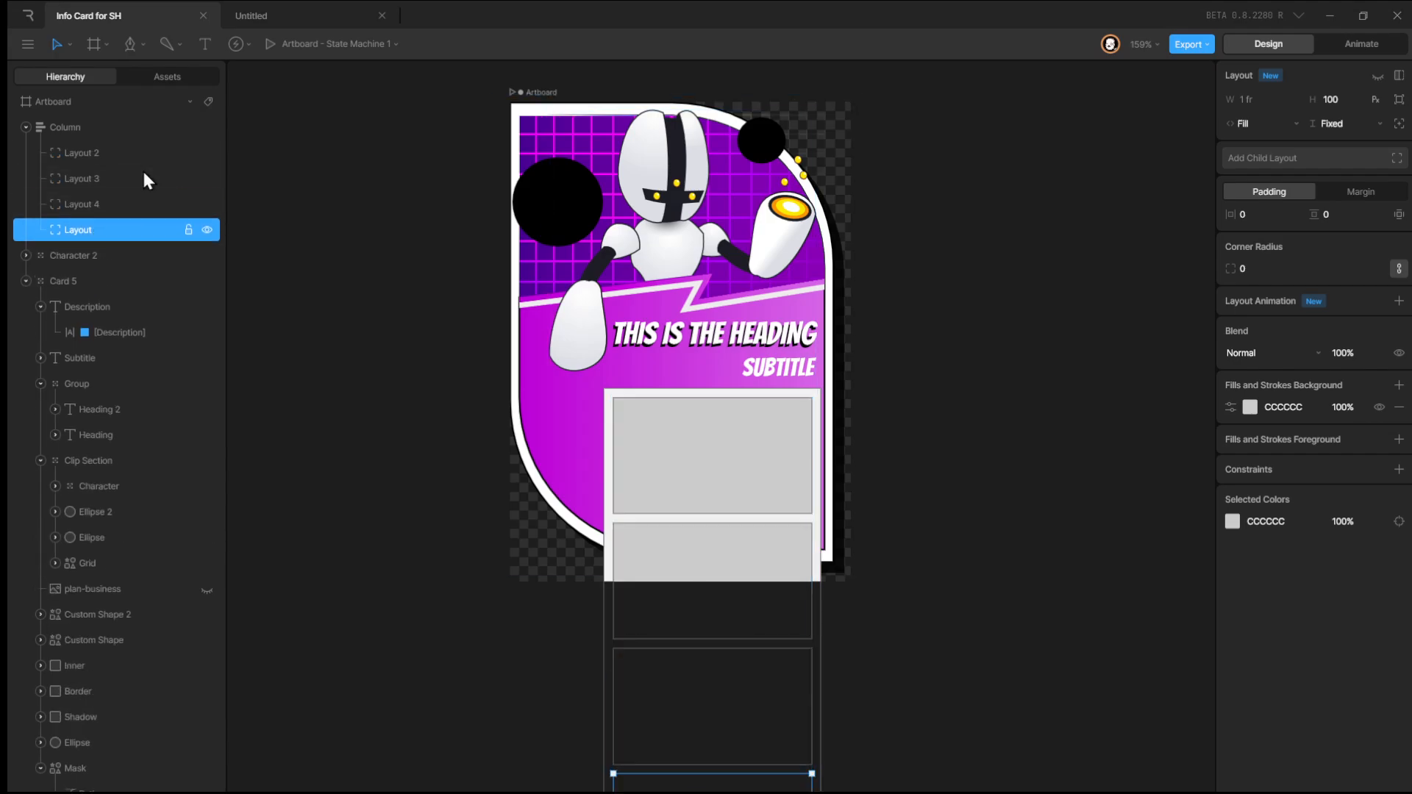
Preview the state machine again to test scrolling the column.
click(100, 151)
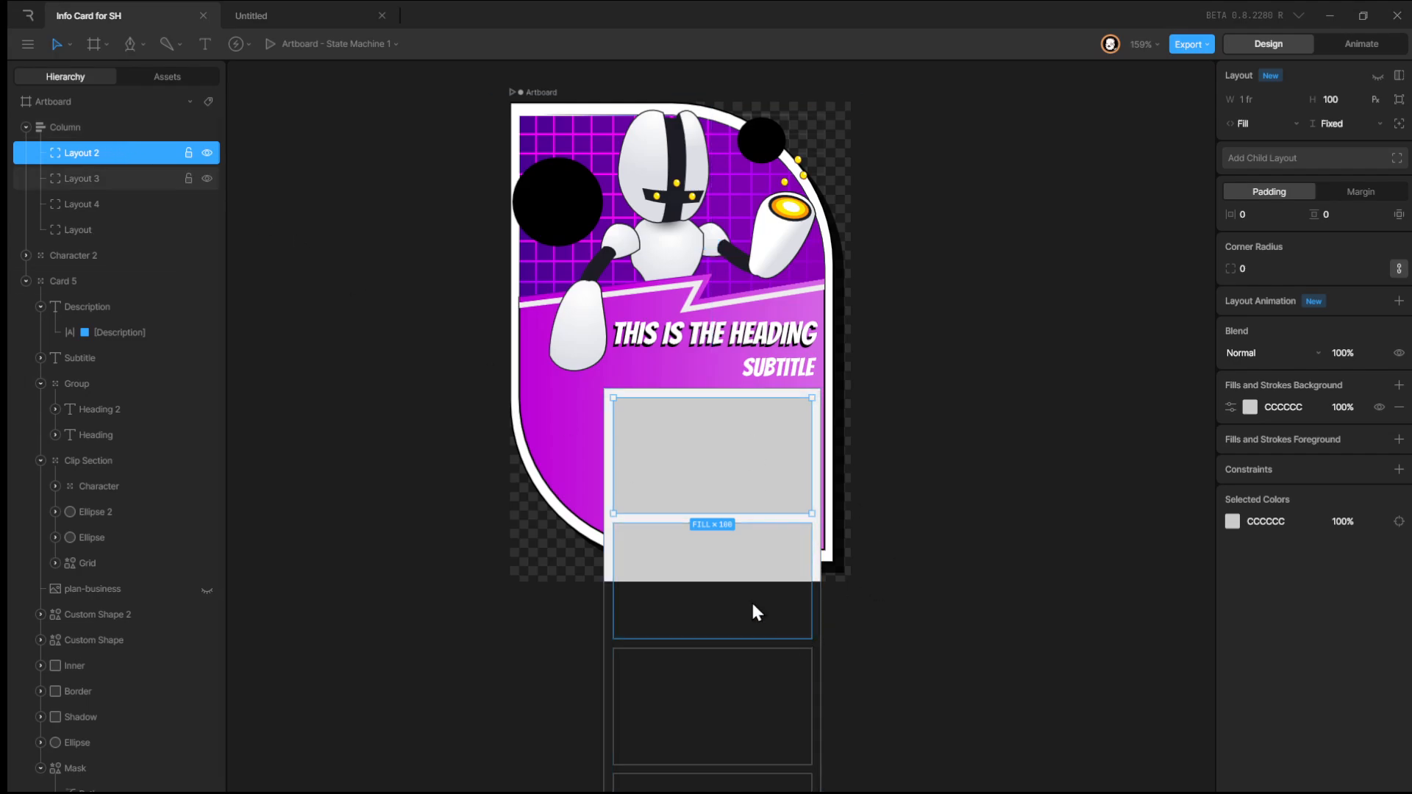
click(1357, 48)
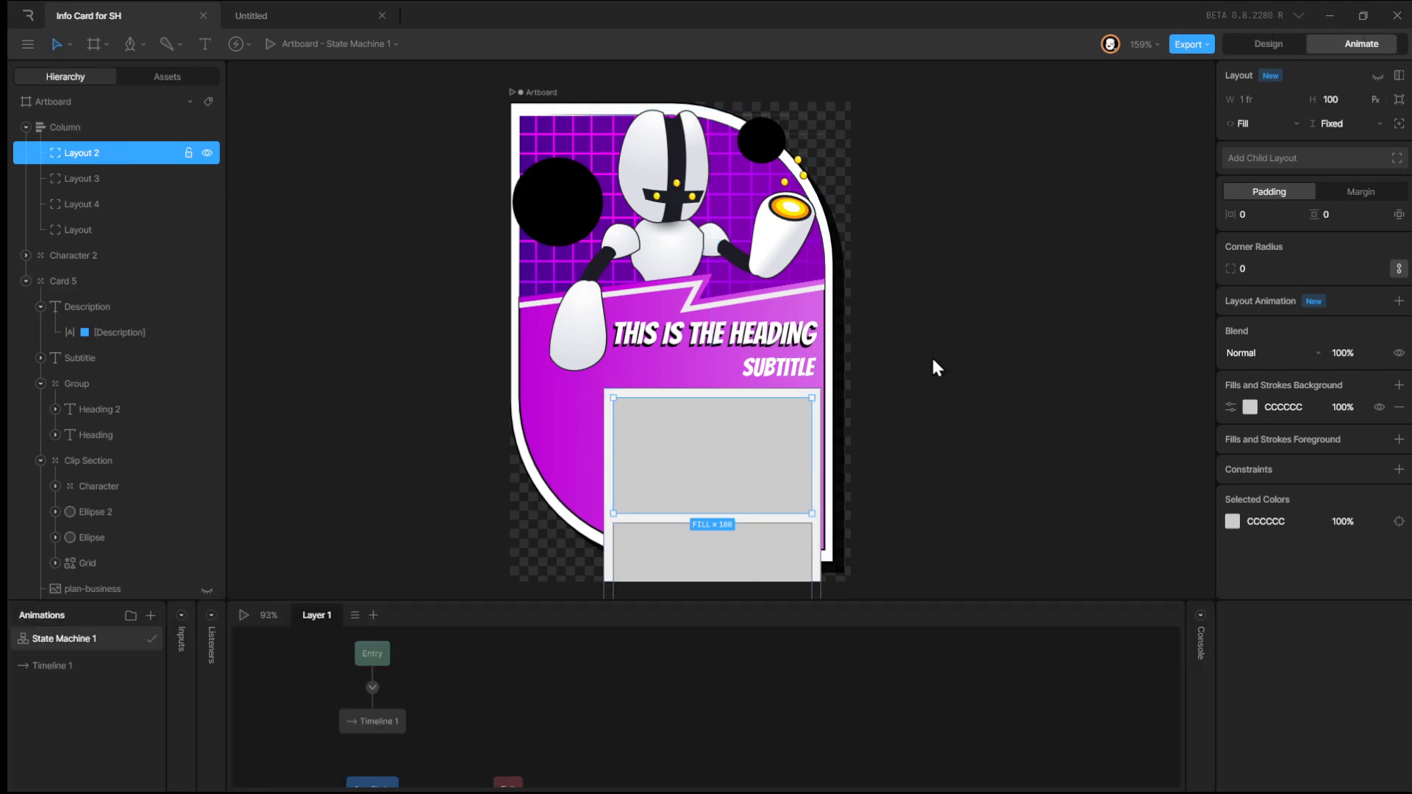
click(244, 615)
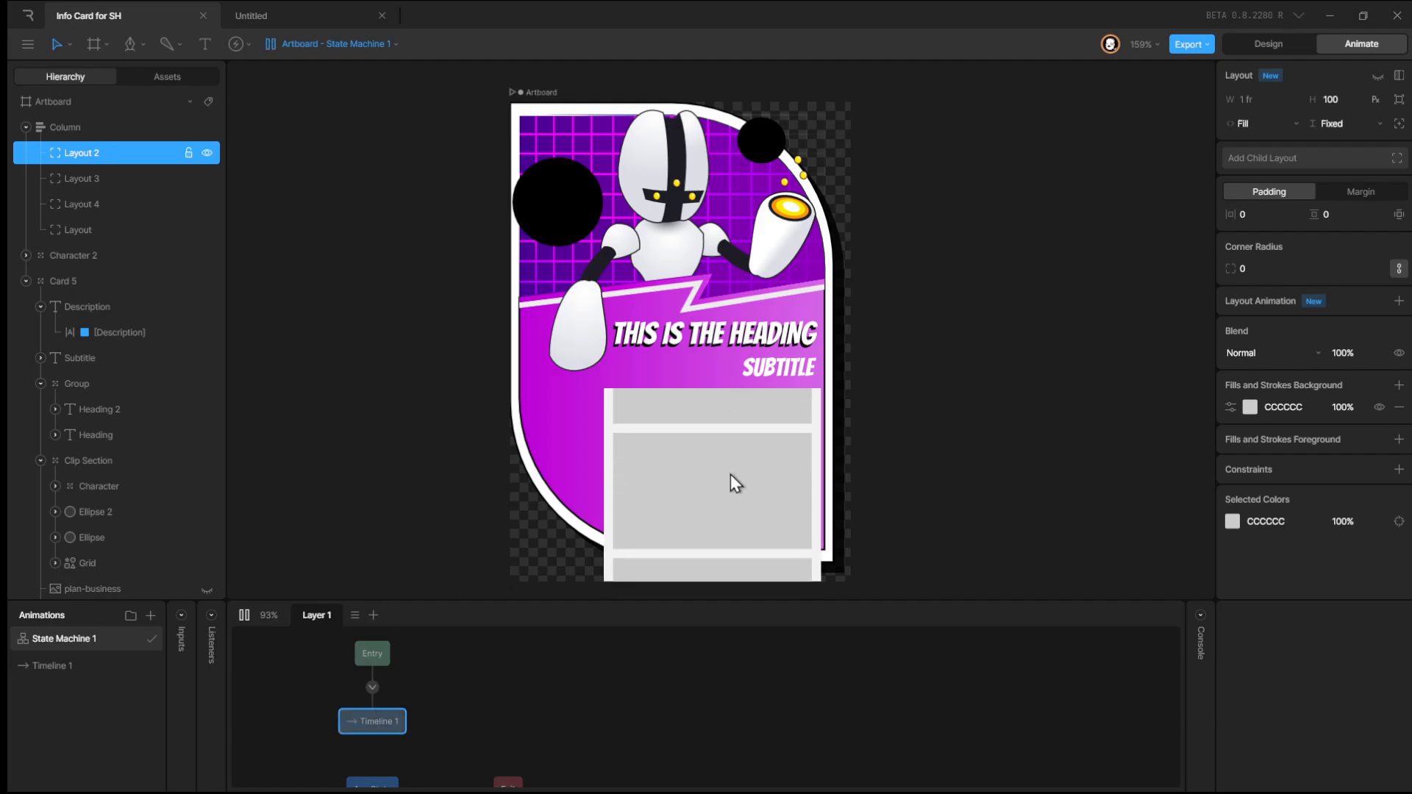
click(1292, 49)
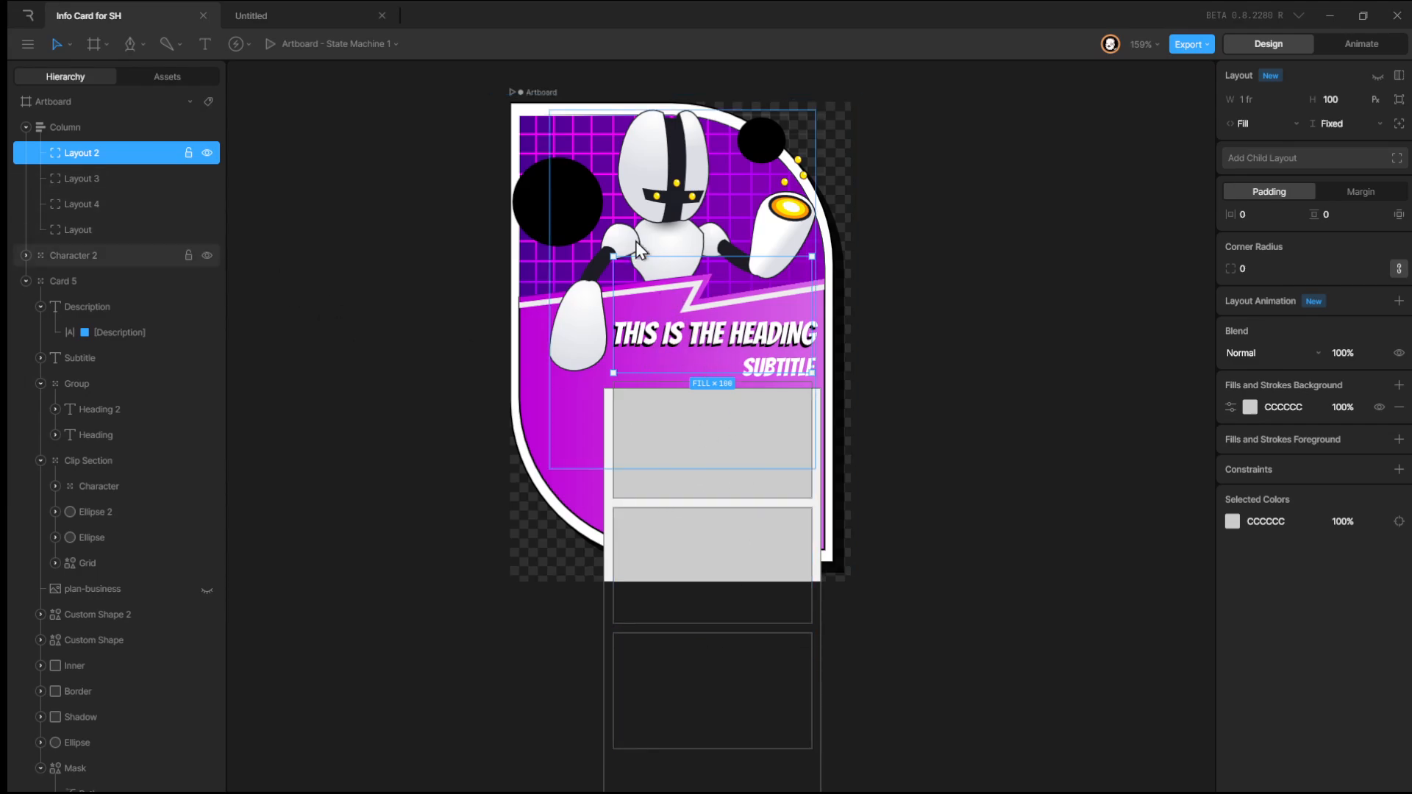
click(1340, 49)
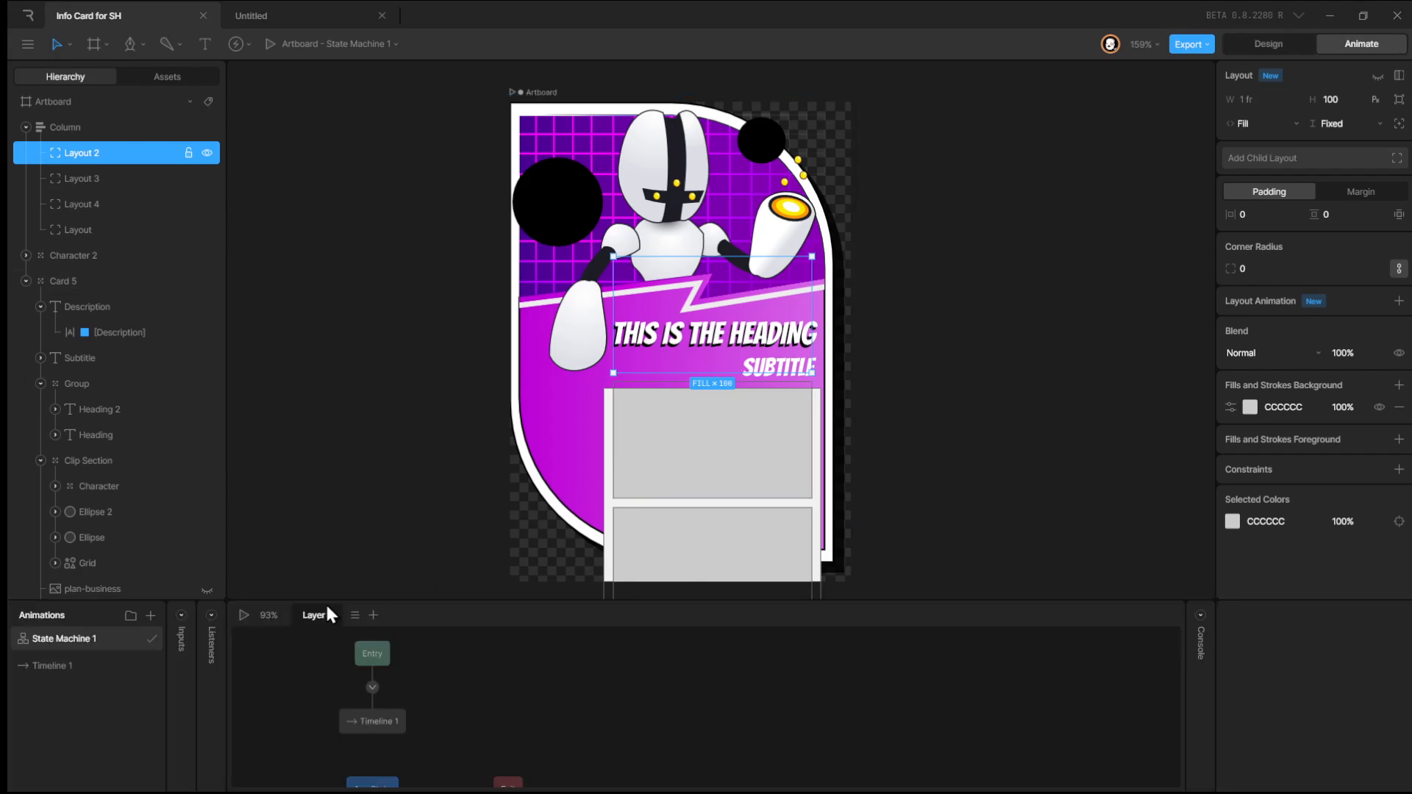
click(243, 615)
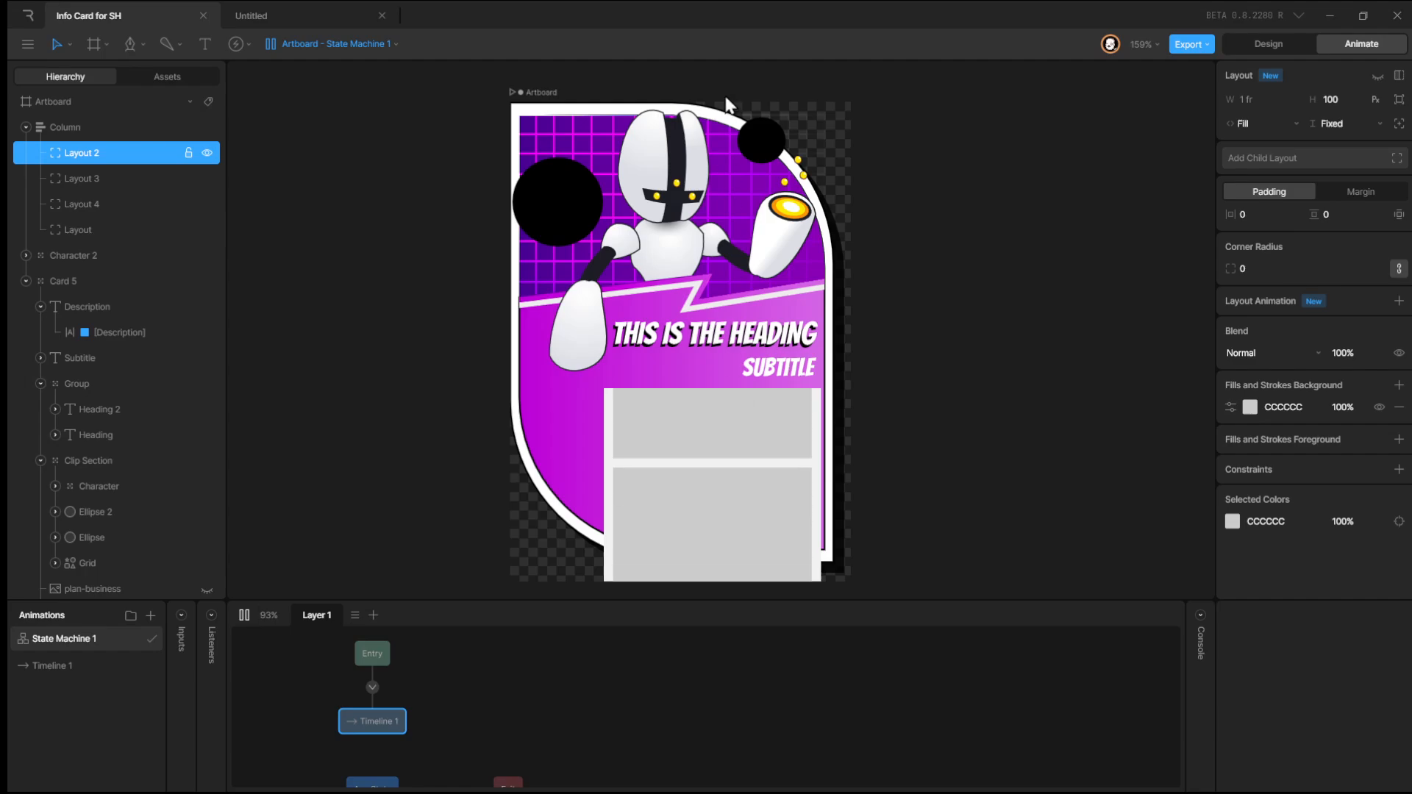
Set the column's height to Fixed at about 117 px.
click(244, 615)
click(1267, 46)
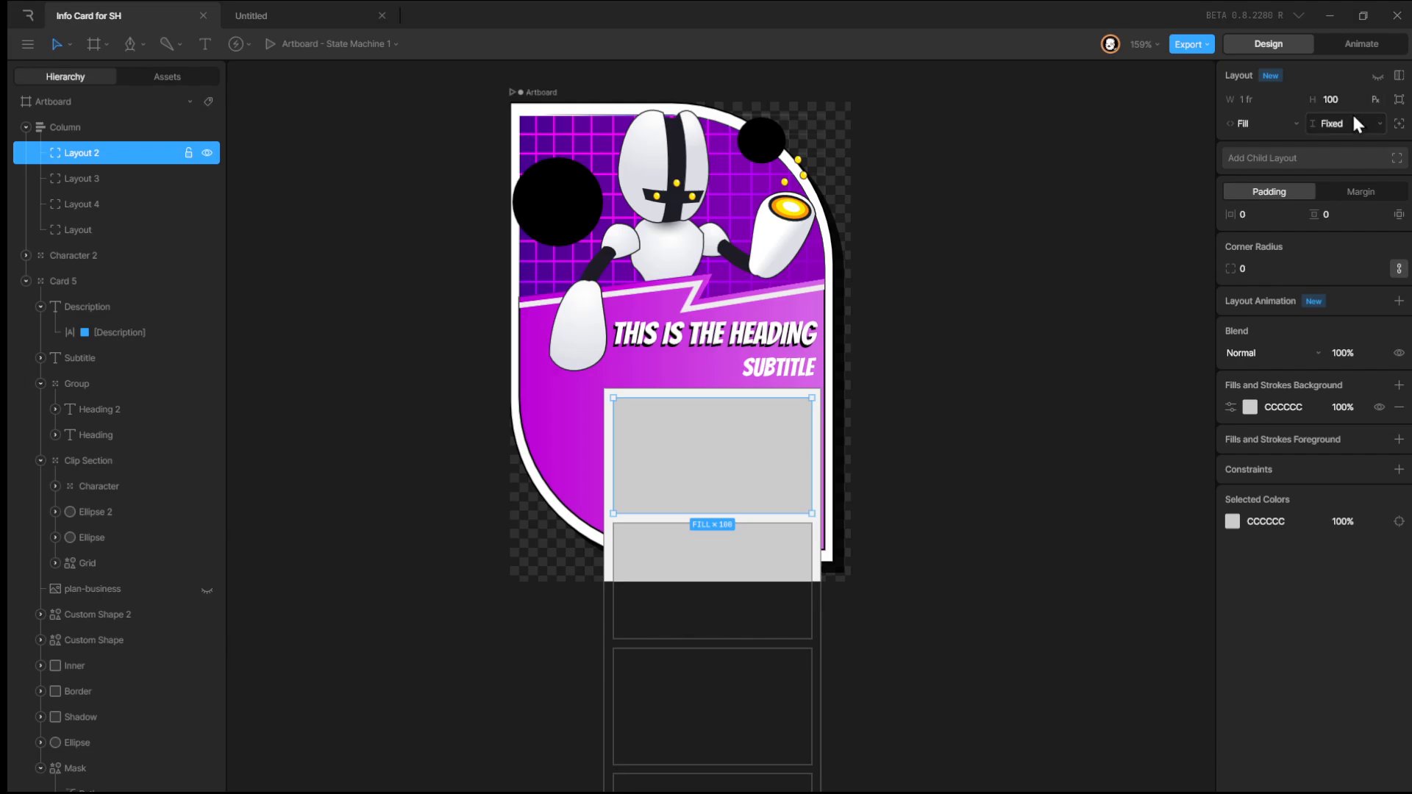
click(95, 137)
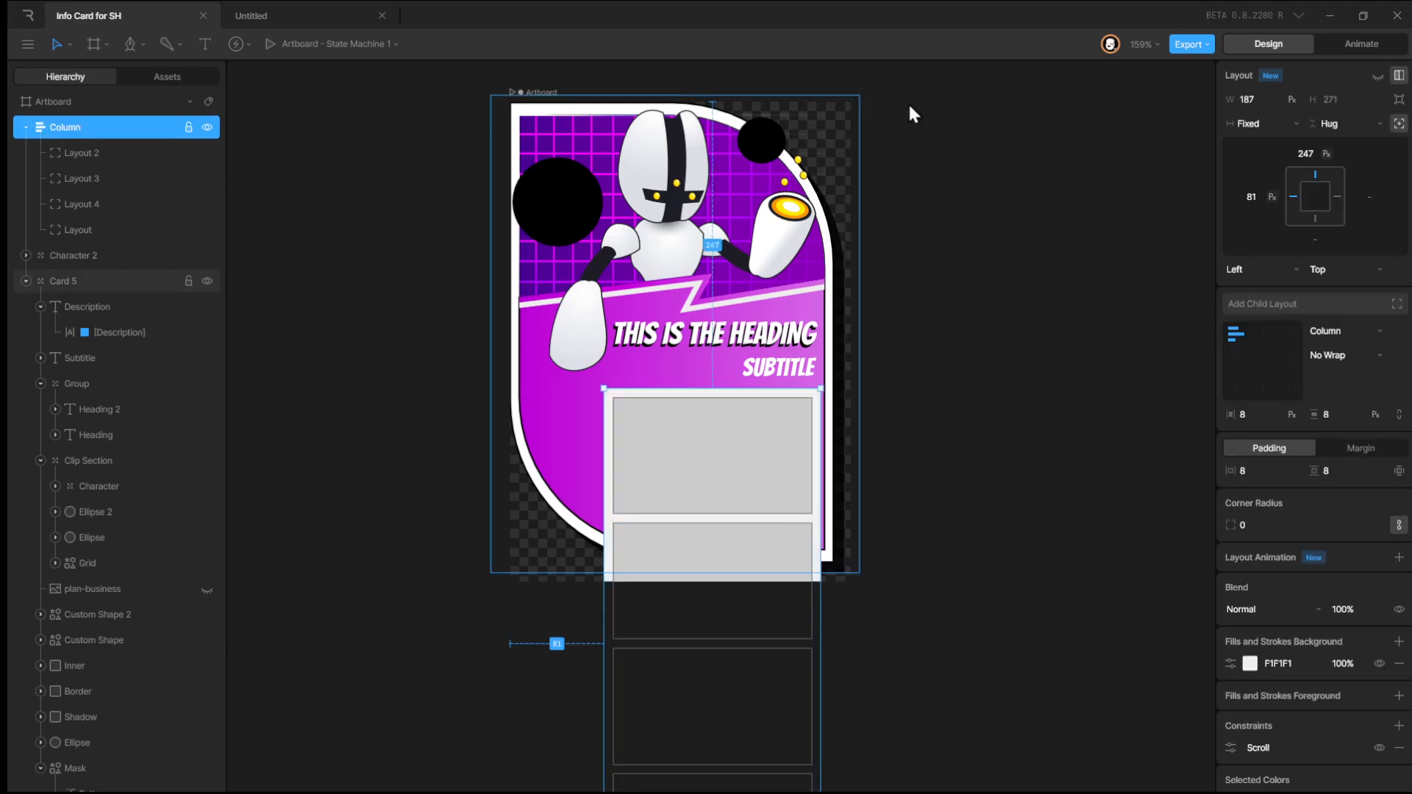
click(1337, 121)
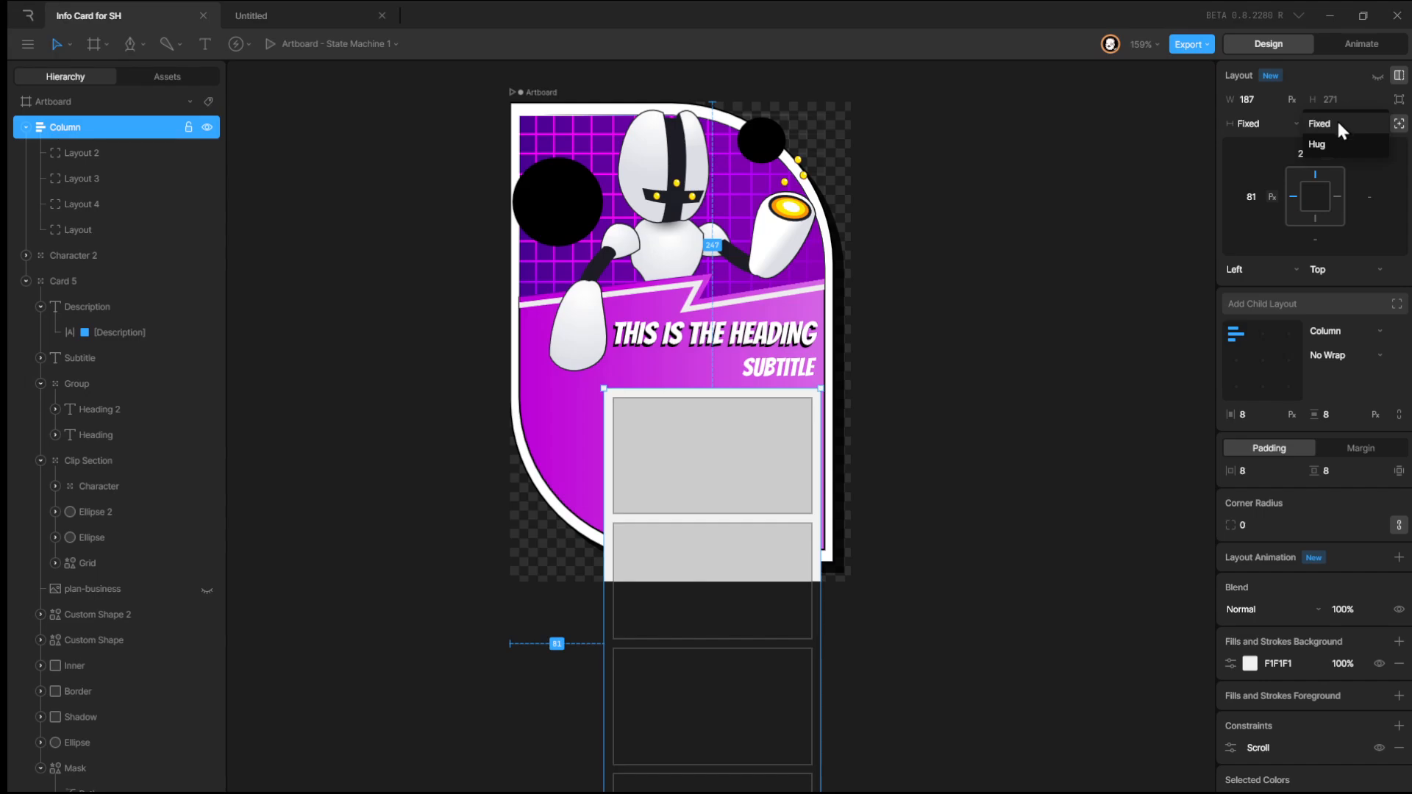
click(1335, 126)
drag(1335, 99, 1335, 214)
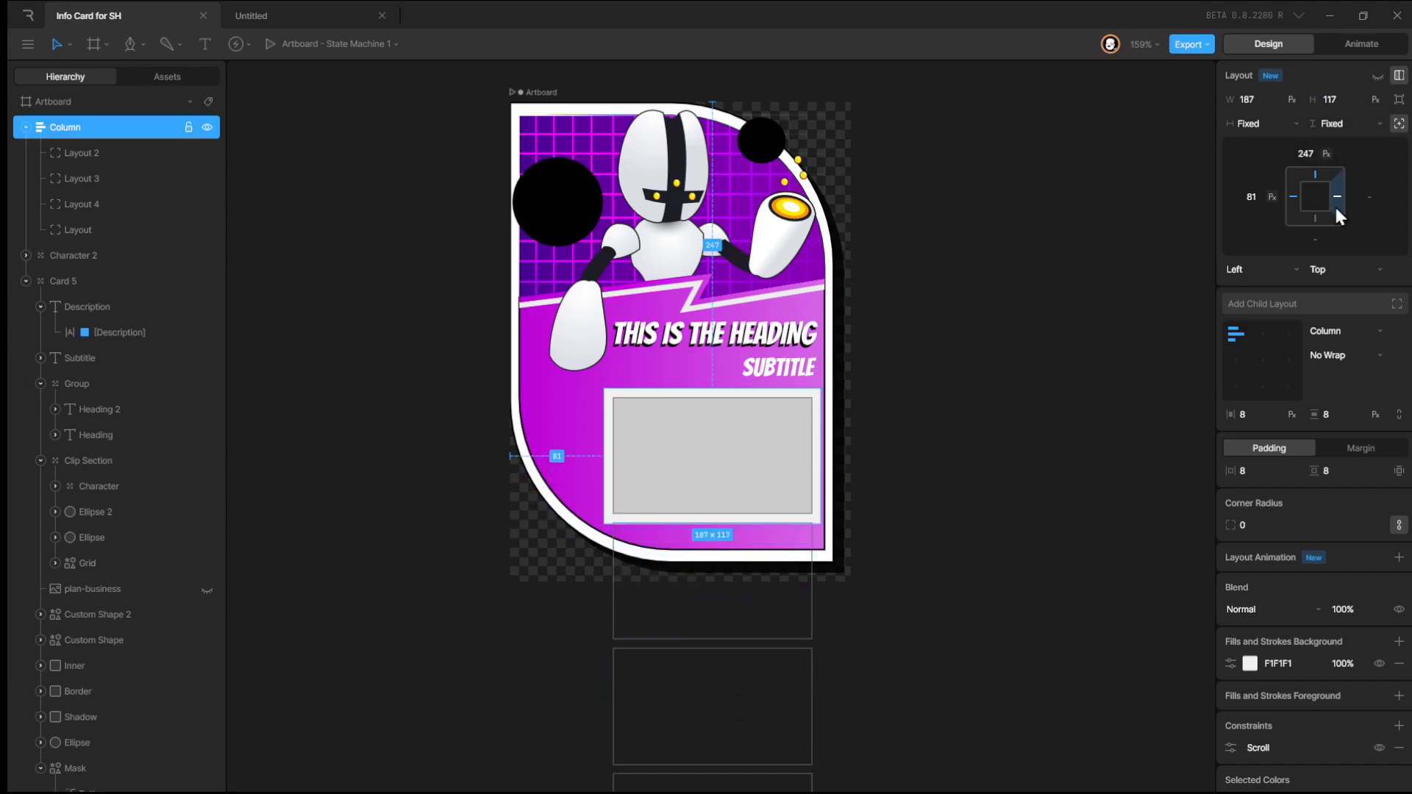
Preview the state machine to test scrolling the shortened column.
click(1347, 46)
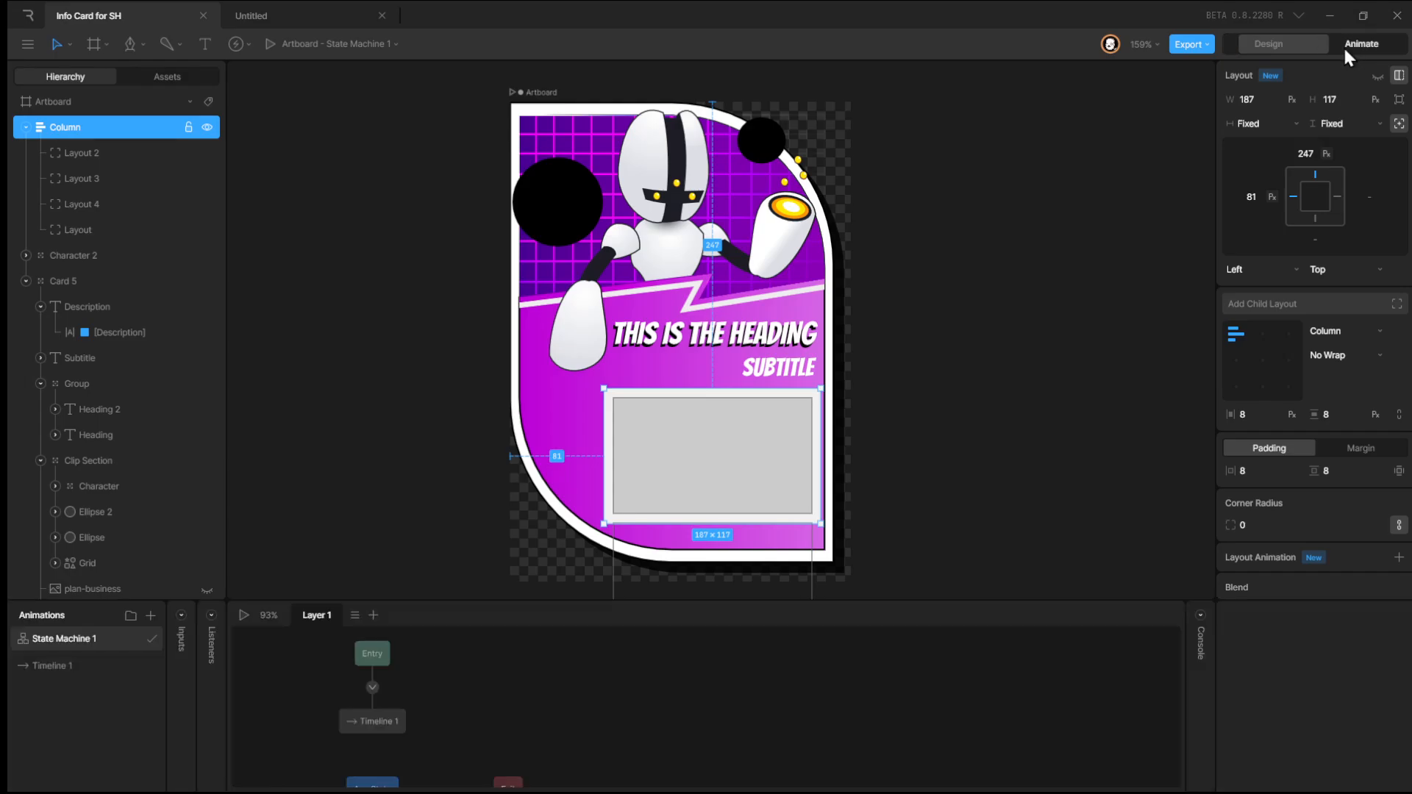
click(243, 616)
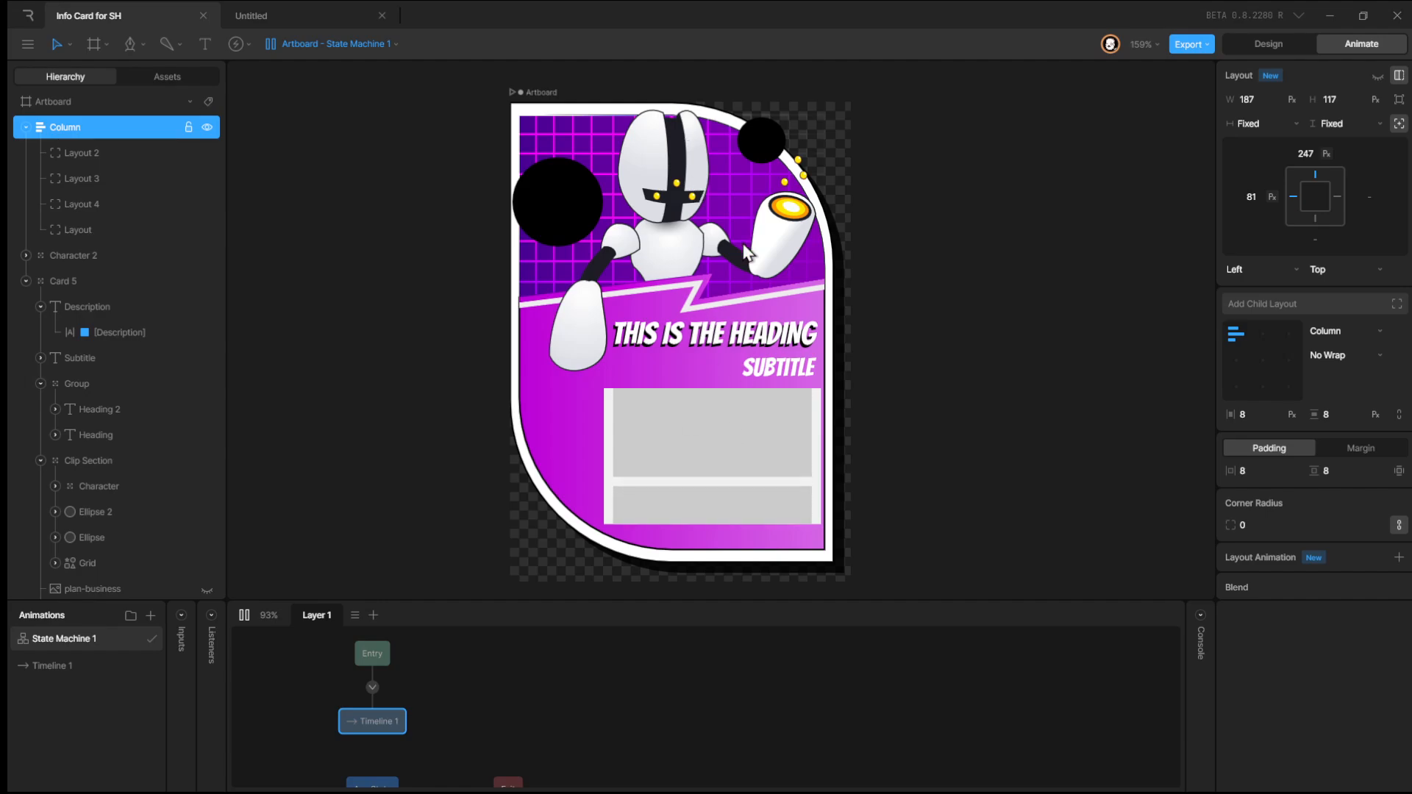
click(245, 616)
click(1268, 50)
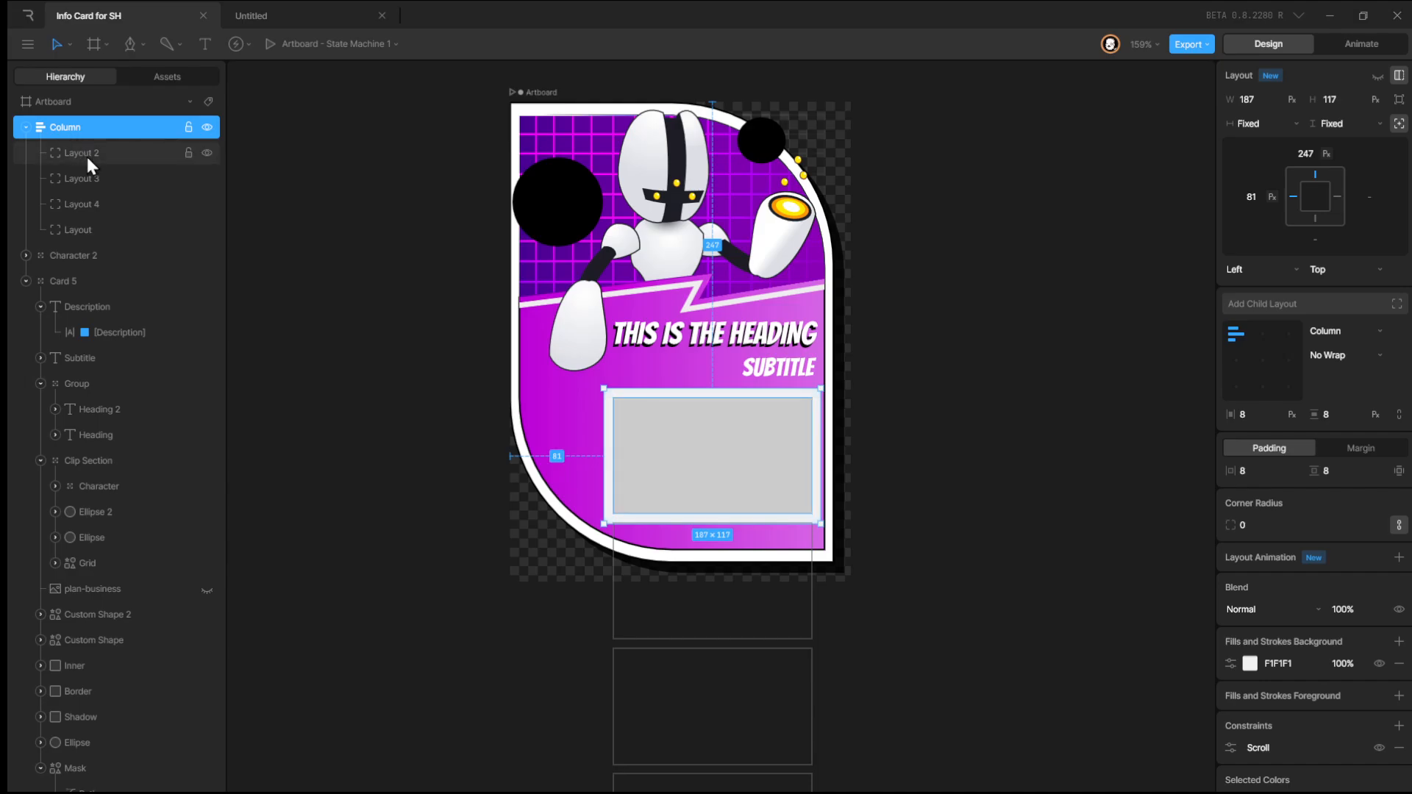
drag(78, 229, 86, 126)
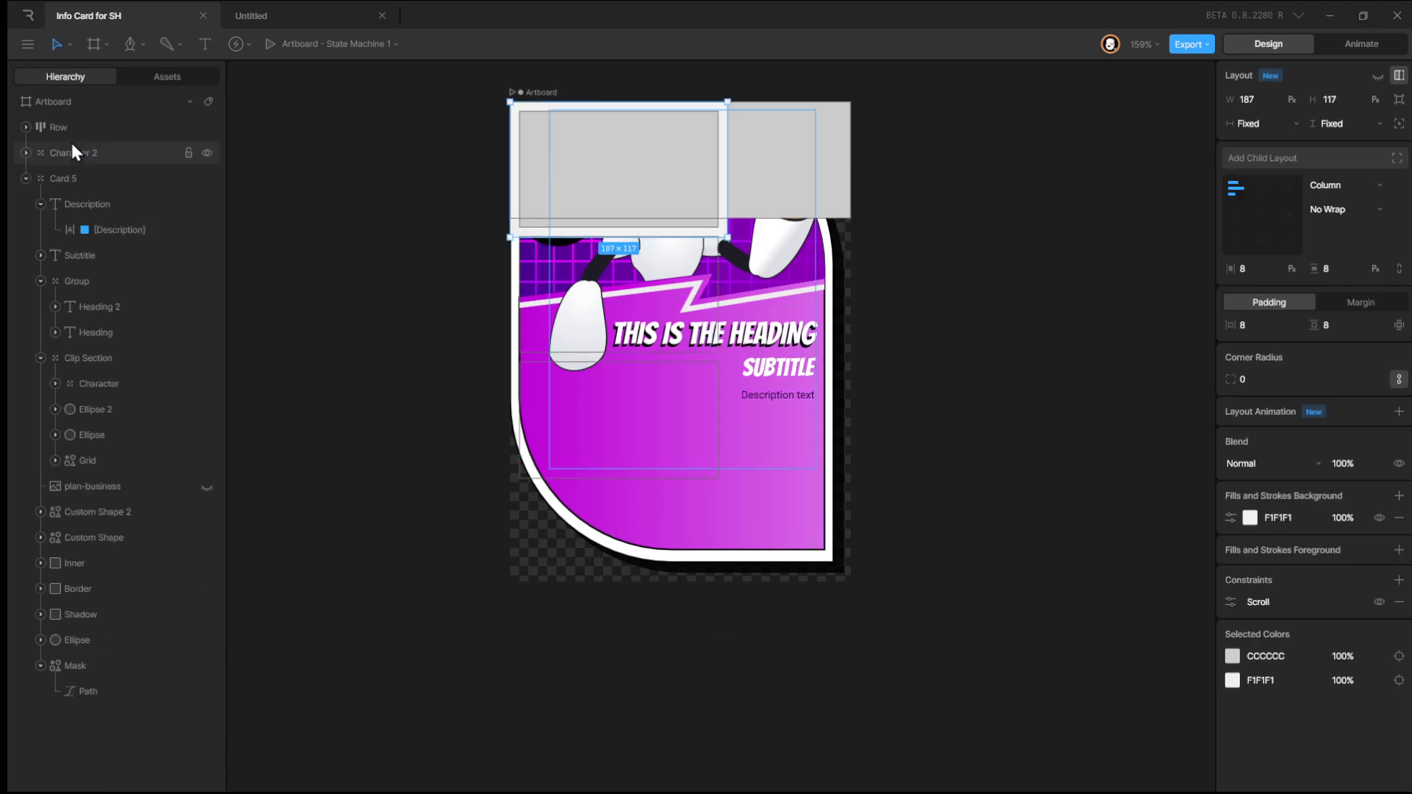
click(25, 130)
click(86, 134)
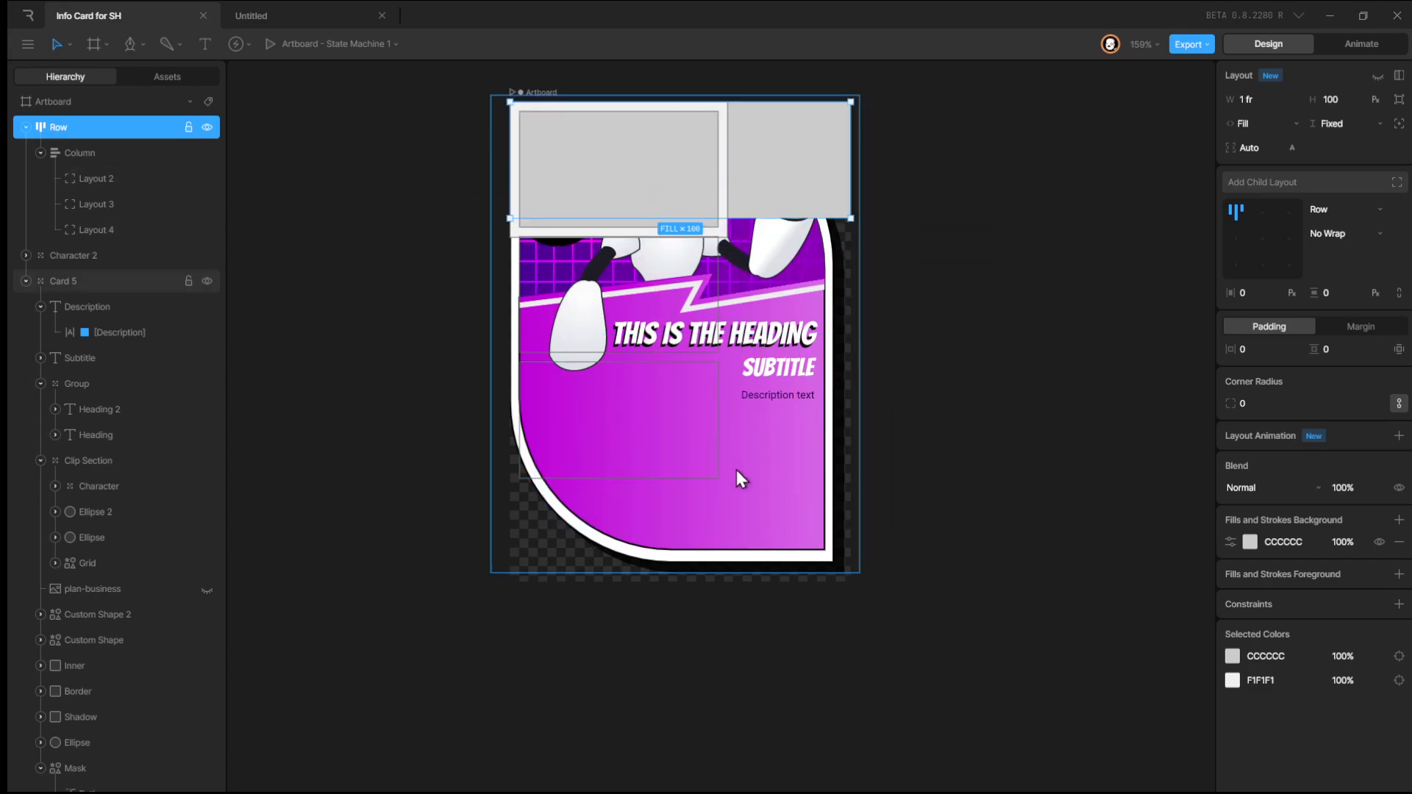
click(697, 332)
click(124, 130)
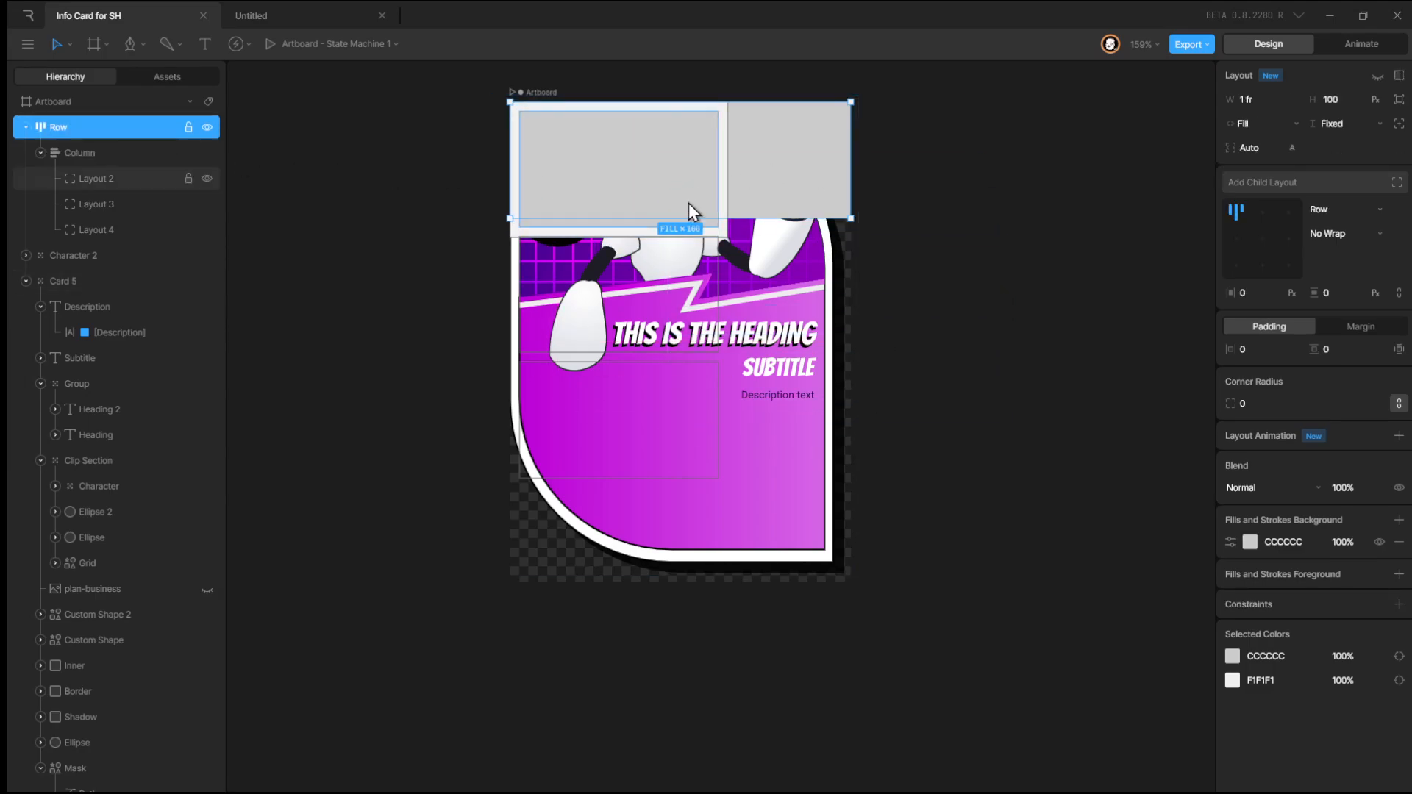
key(ctrl+z)
click(87, 133)
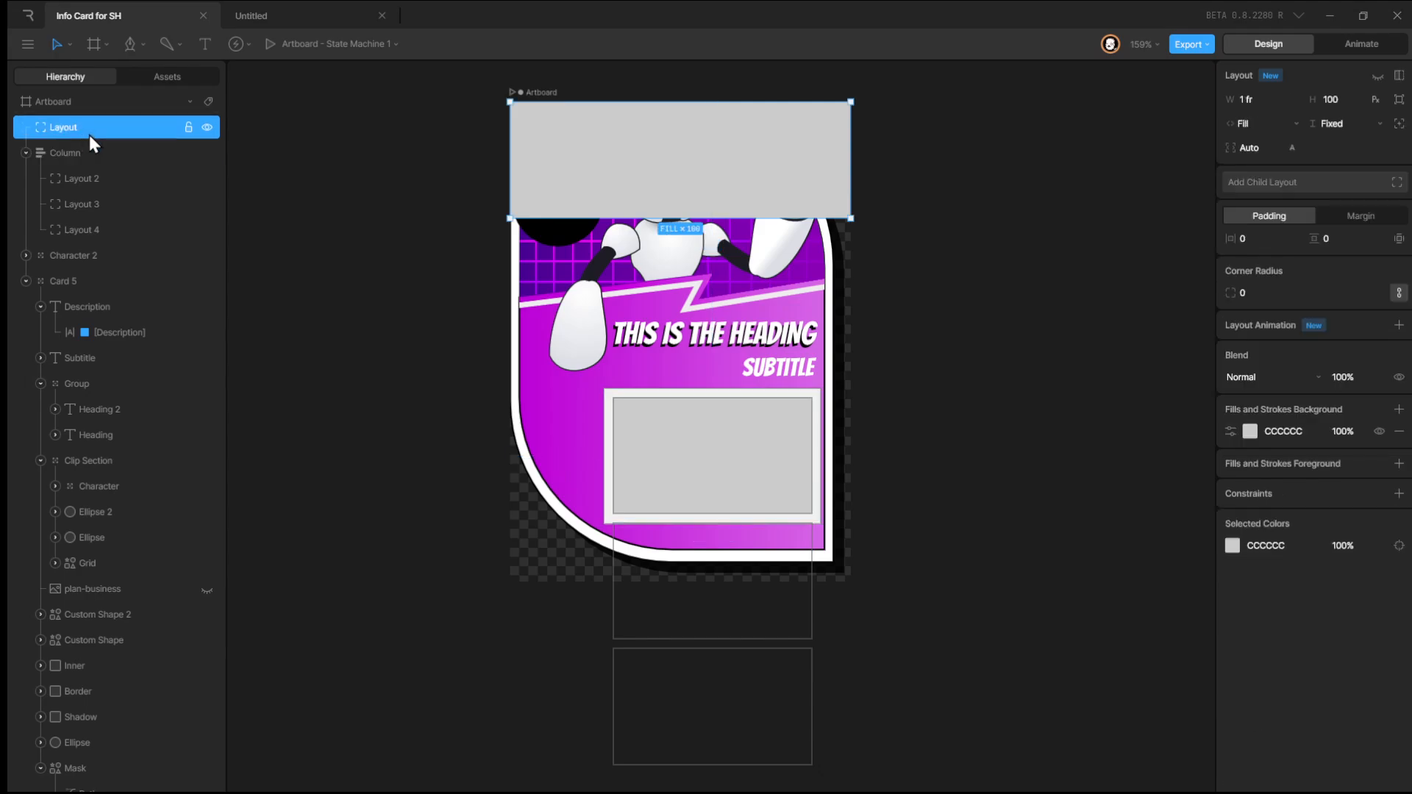
key(ctrl+z)
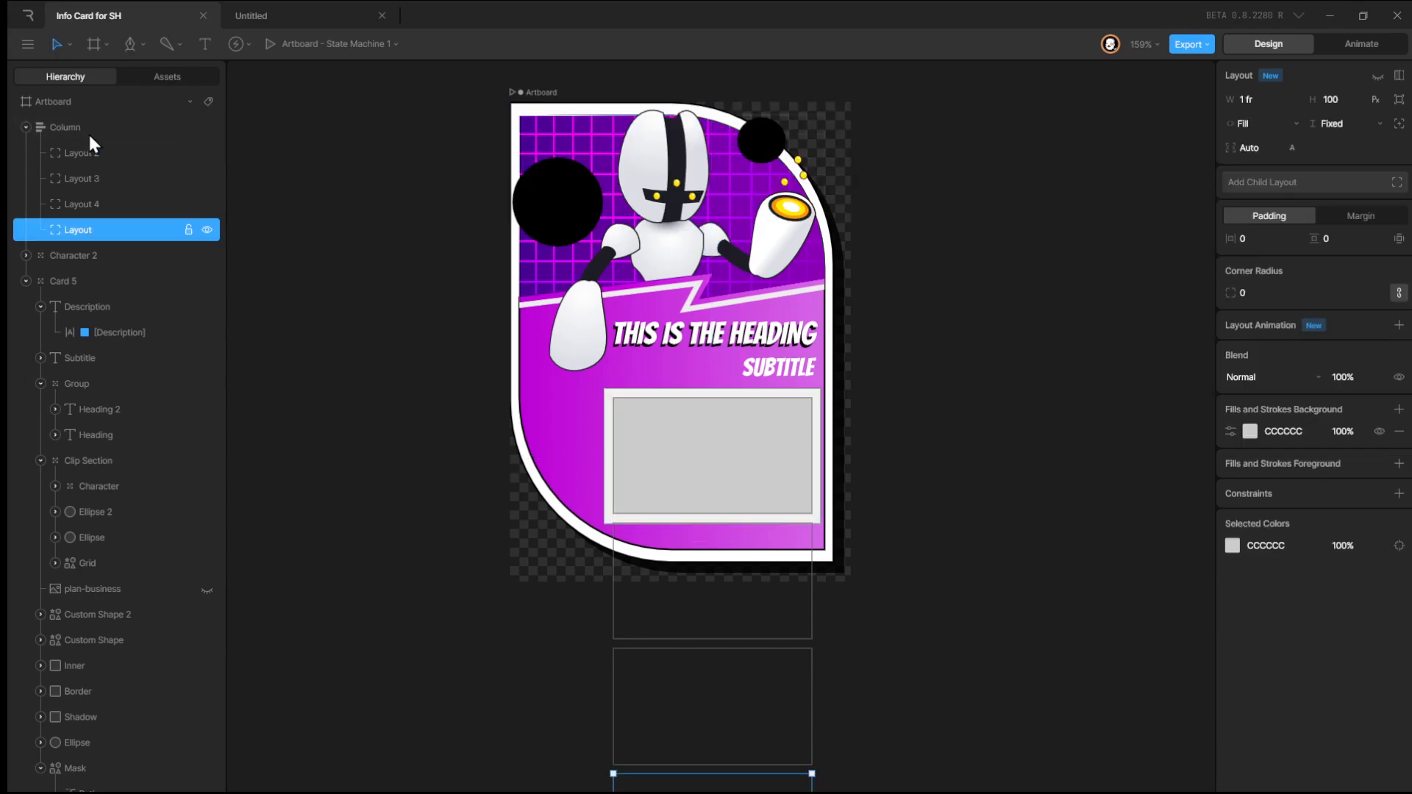
Draw a new layout about 190 × 138 px over the column area with the Layout tool.
click(82, 125)
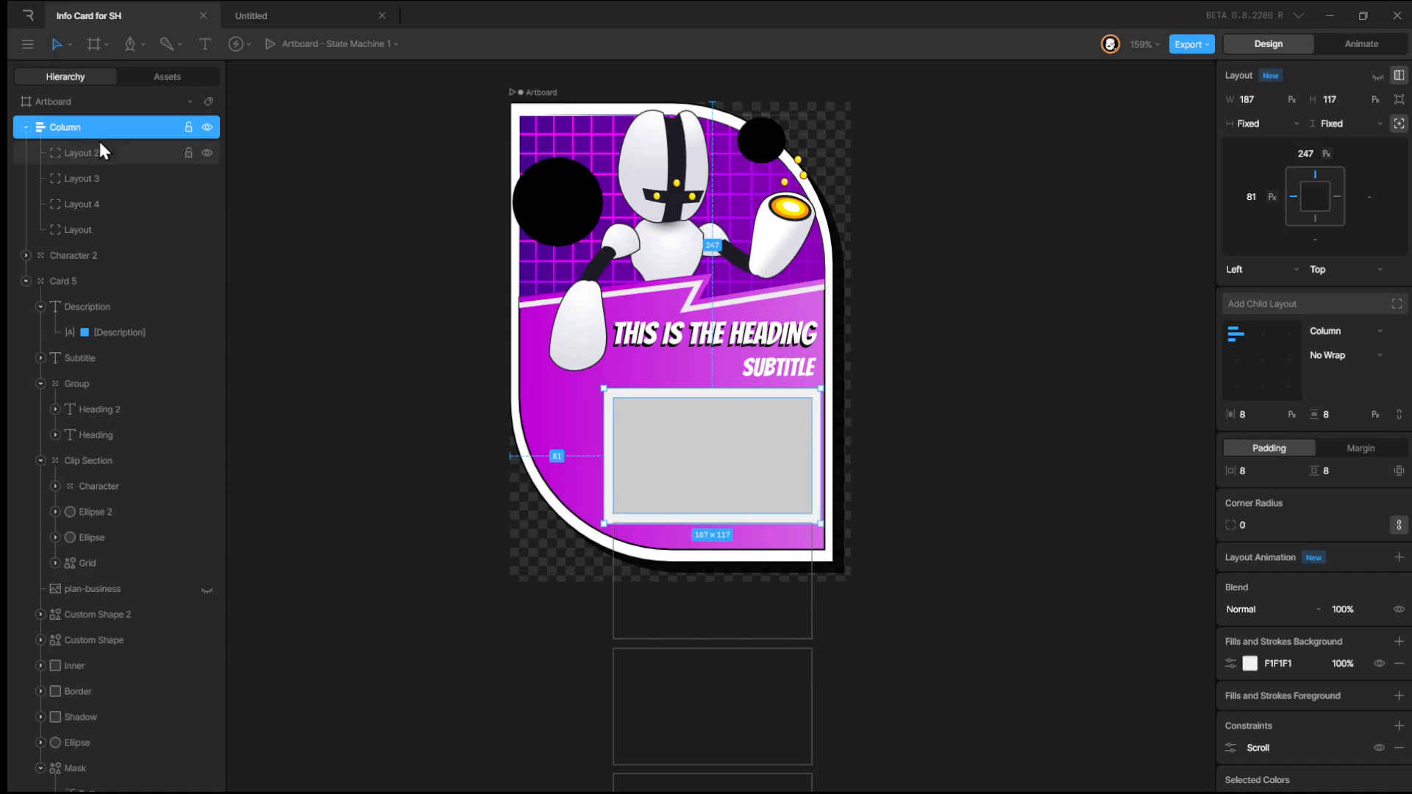
click(103, 44)
click(138, 142)
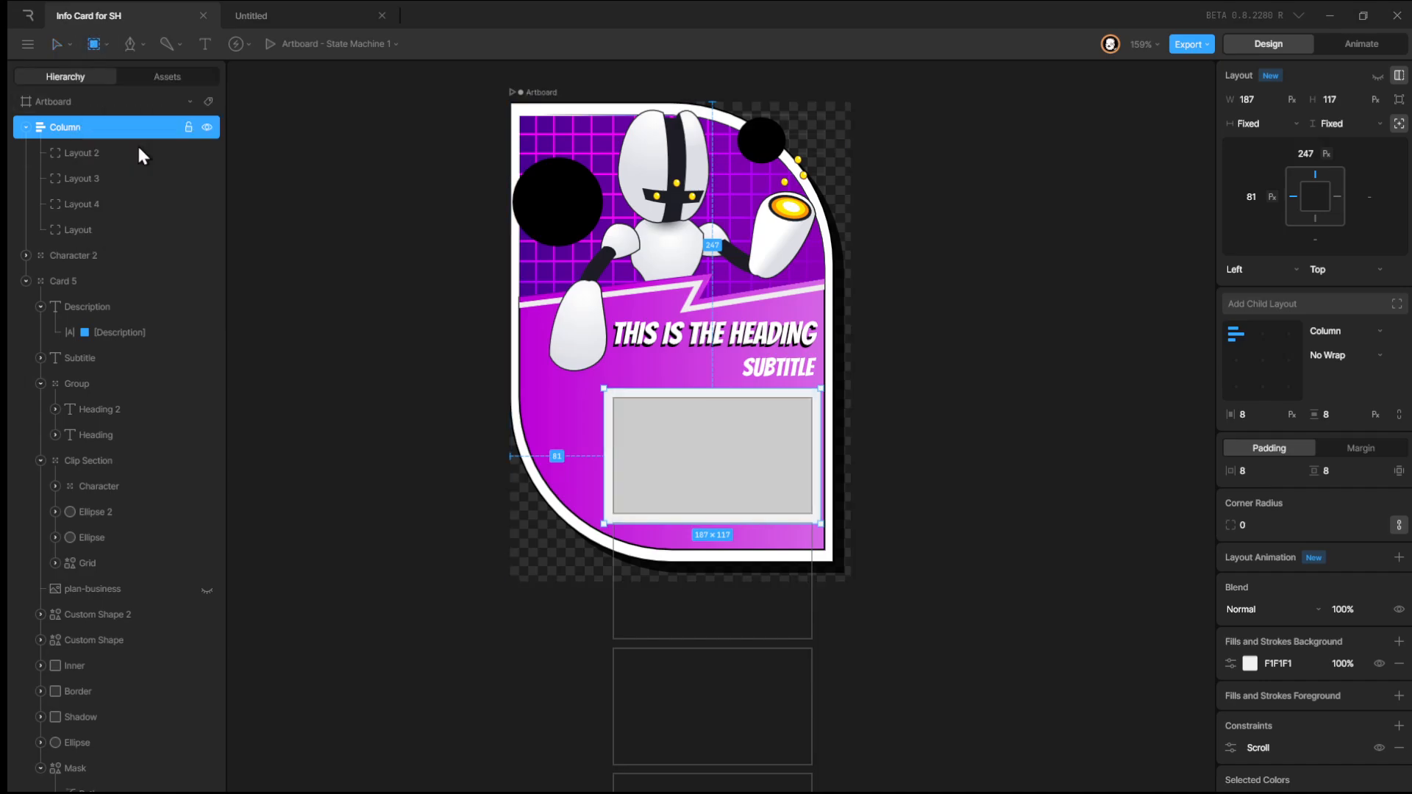
drag(601, 387, 823, 546)
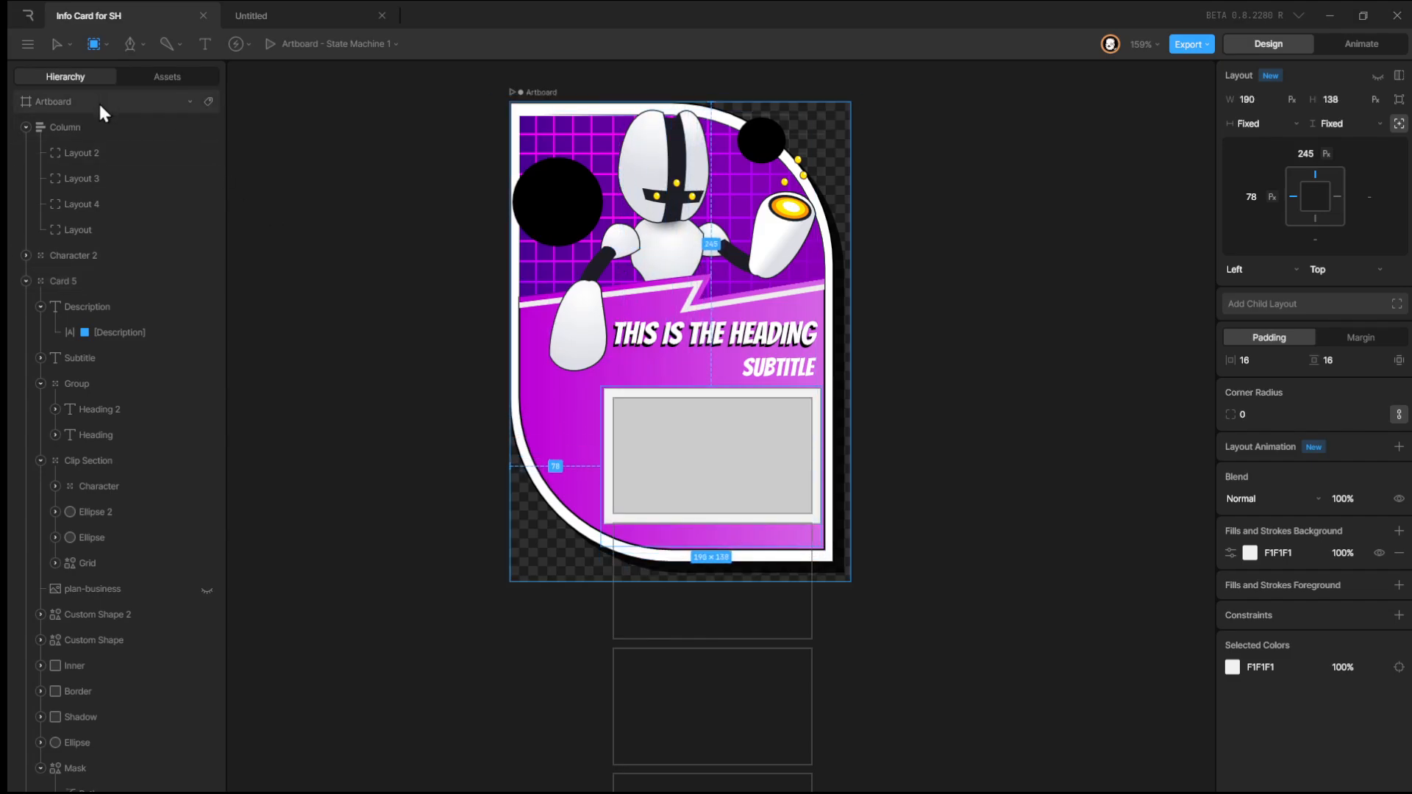
Nest the column inside the new wrapper layout in the hierarchy.
scroll(147, 762, down, 2)
drag(107, 783, 37, 209)
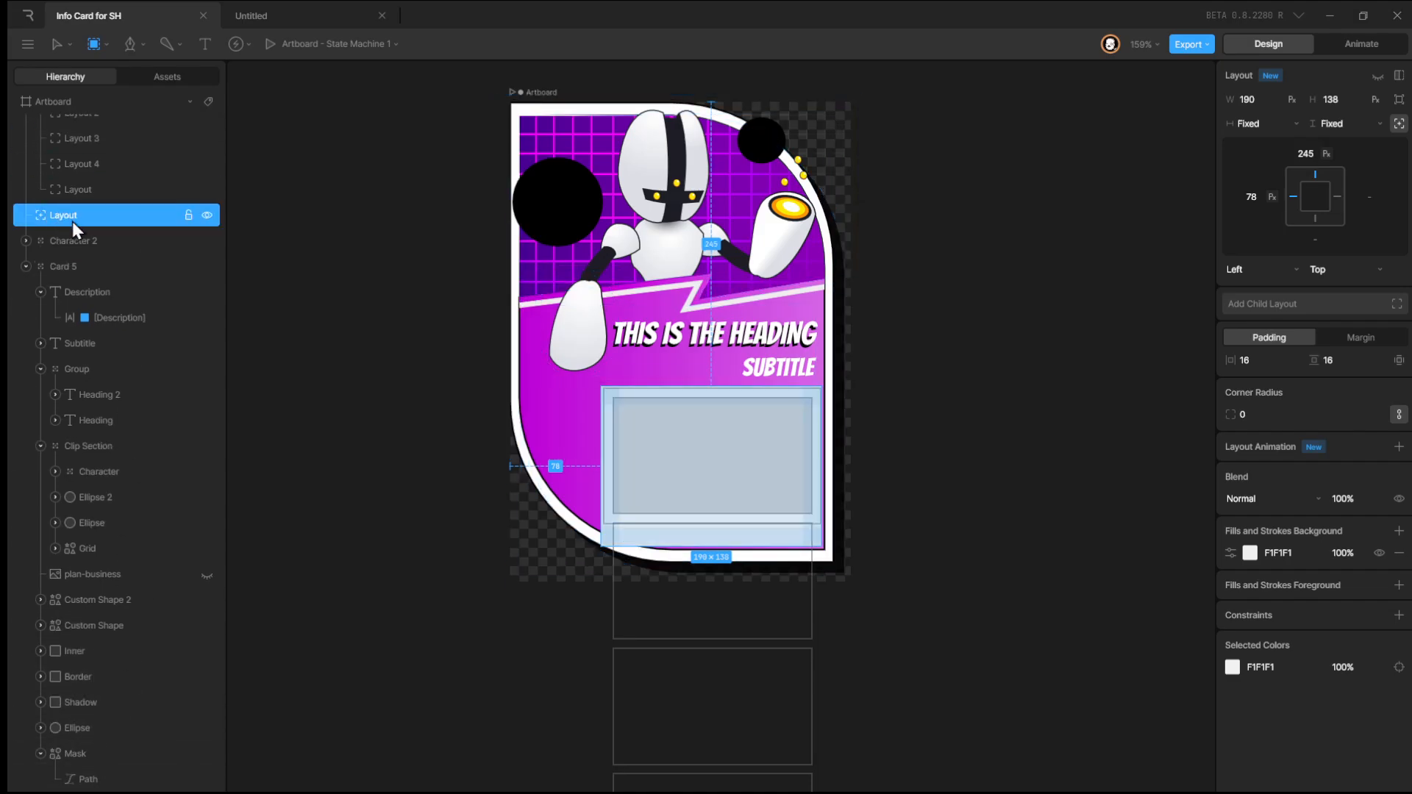
scroll(81, 144, up, 2)
drag(65, 127, 70, 254)
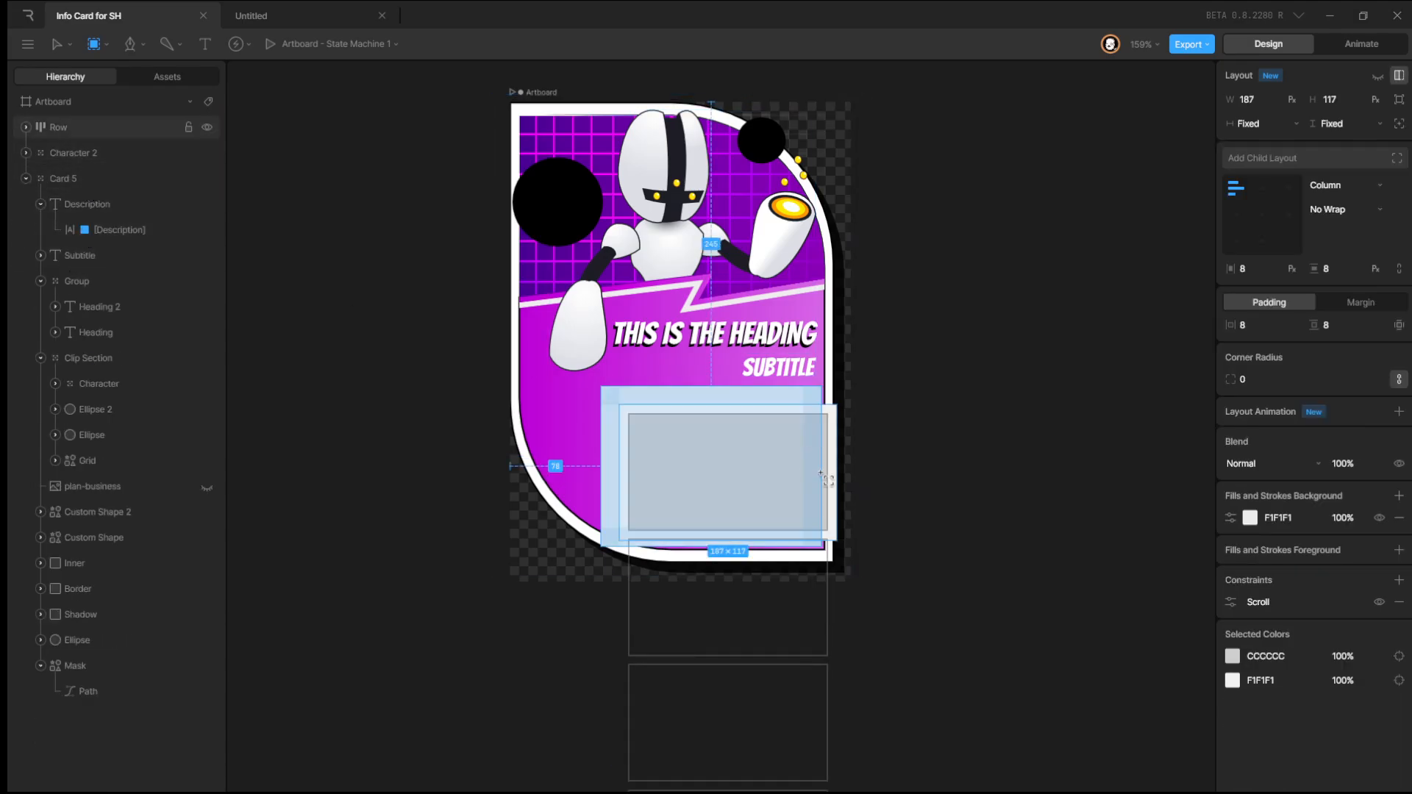
click(66, 129)
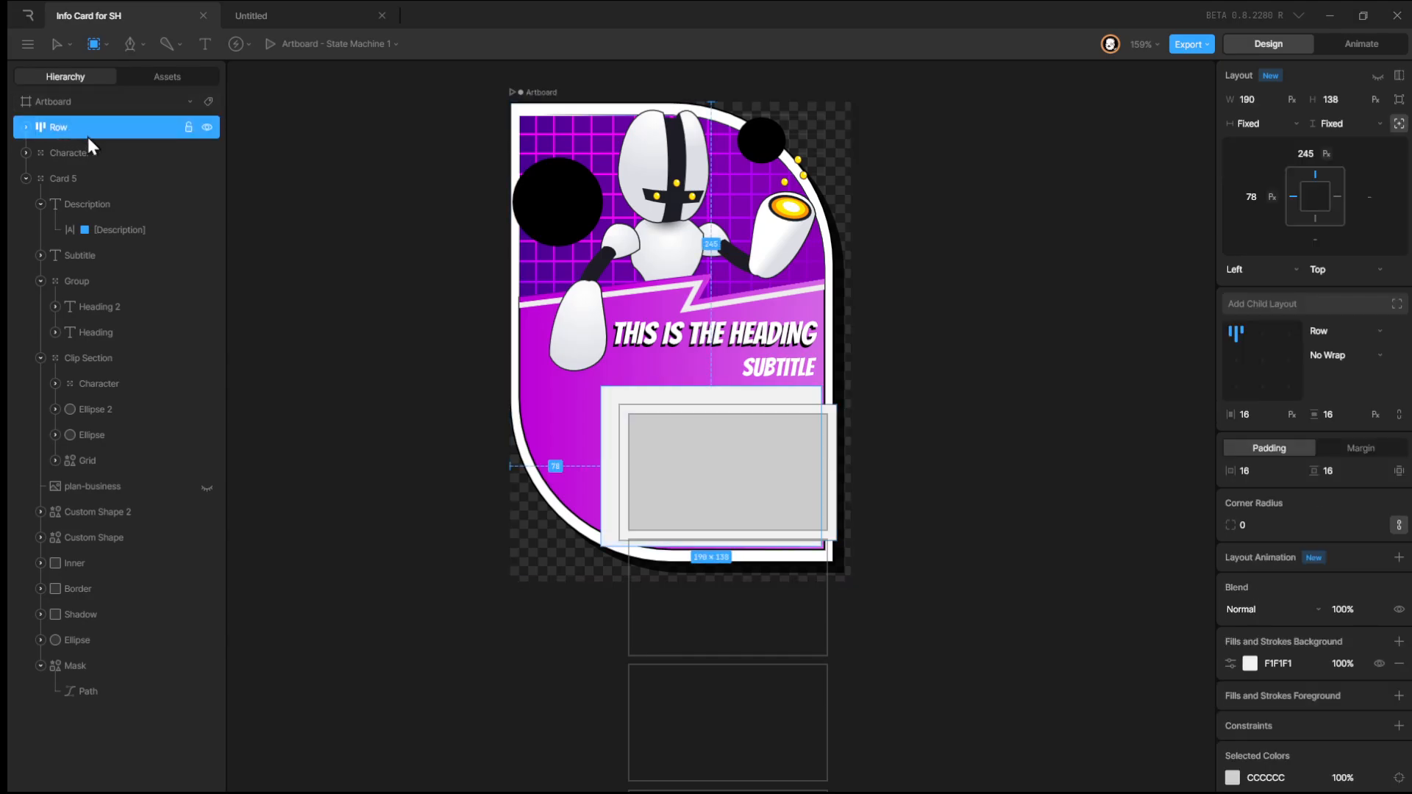
click(24, 128)
click(73, 155)
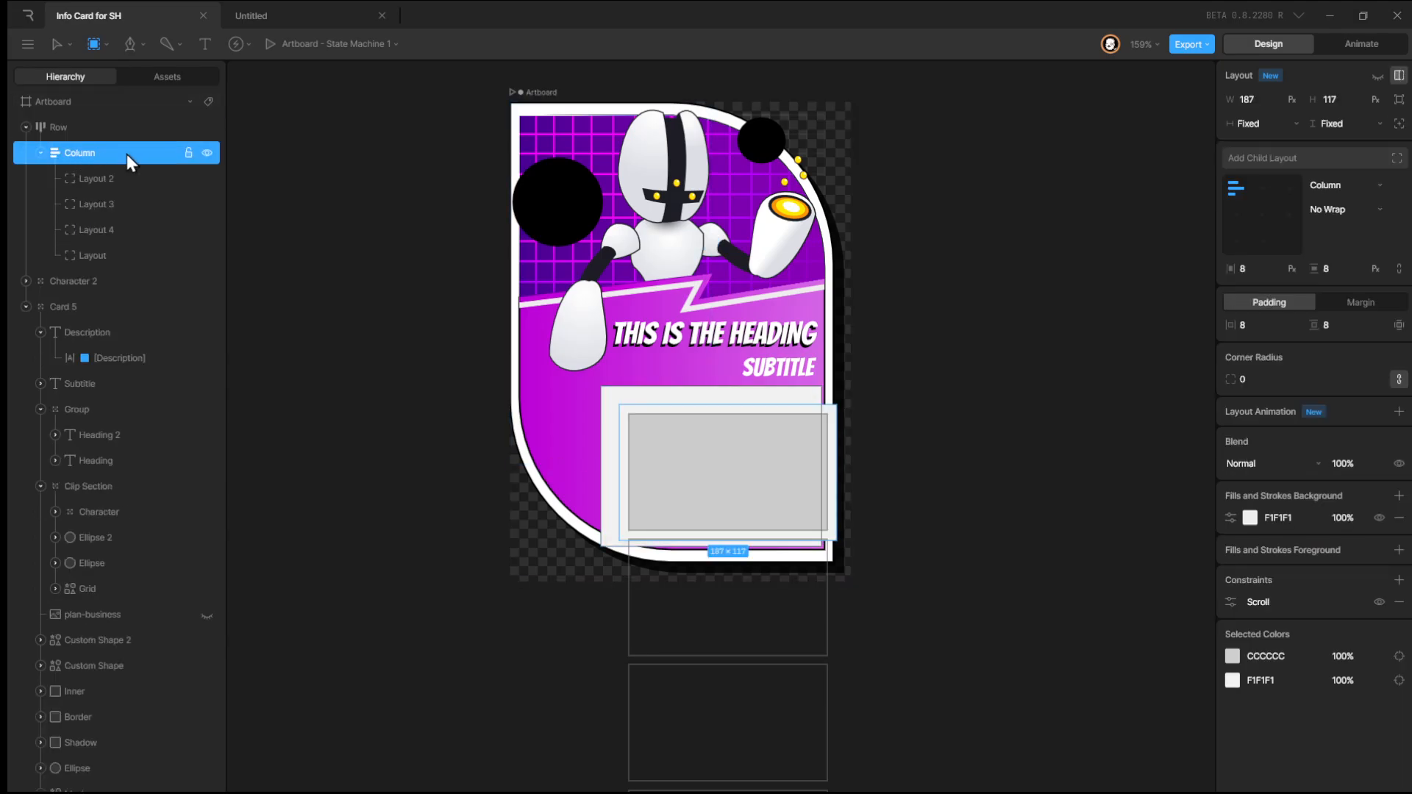
Set the wrapper layout's padding to 0.
click(97, 129)
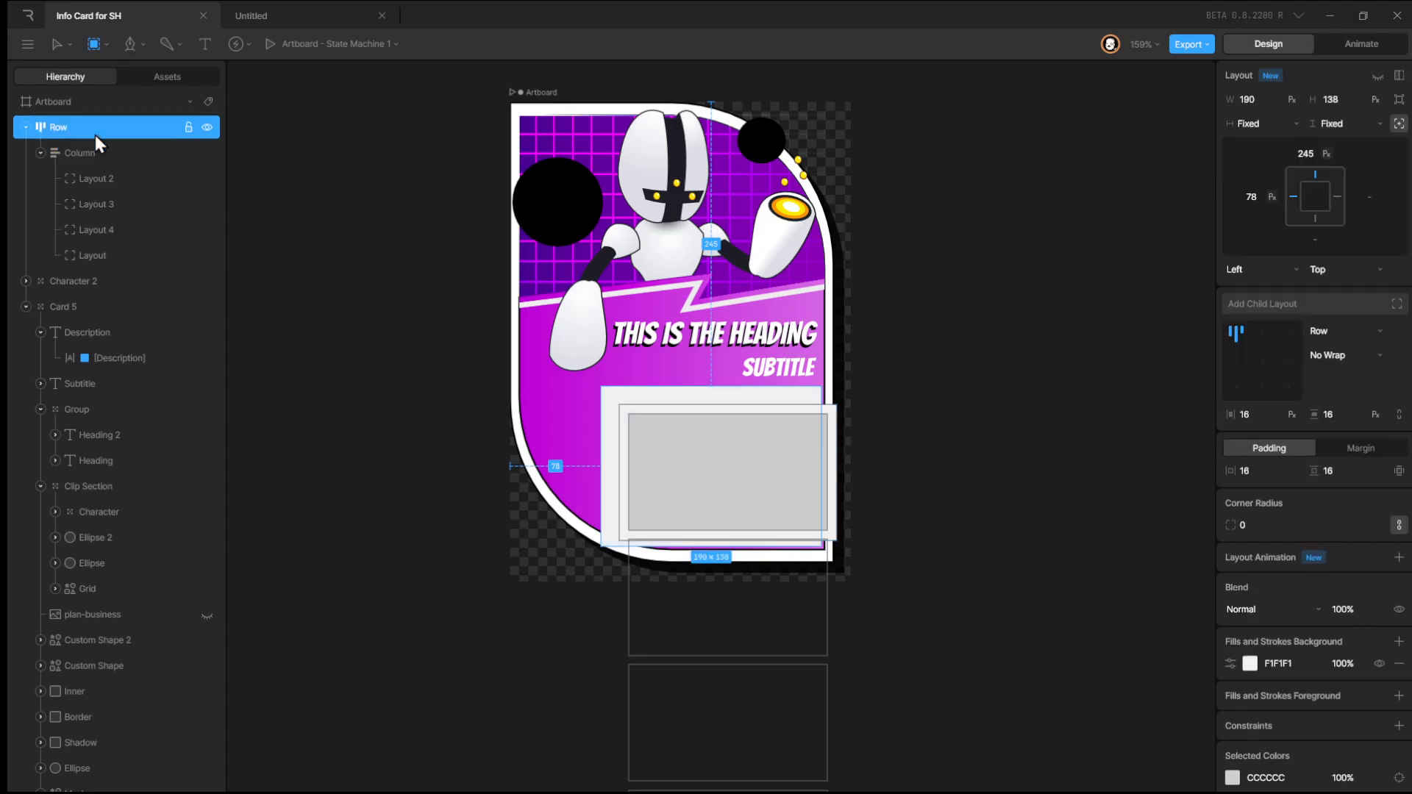
click(1262, 473)
text(0)
key(Tab)
text(0)
key(Tab)
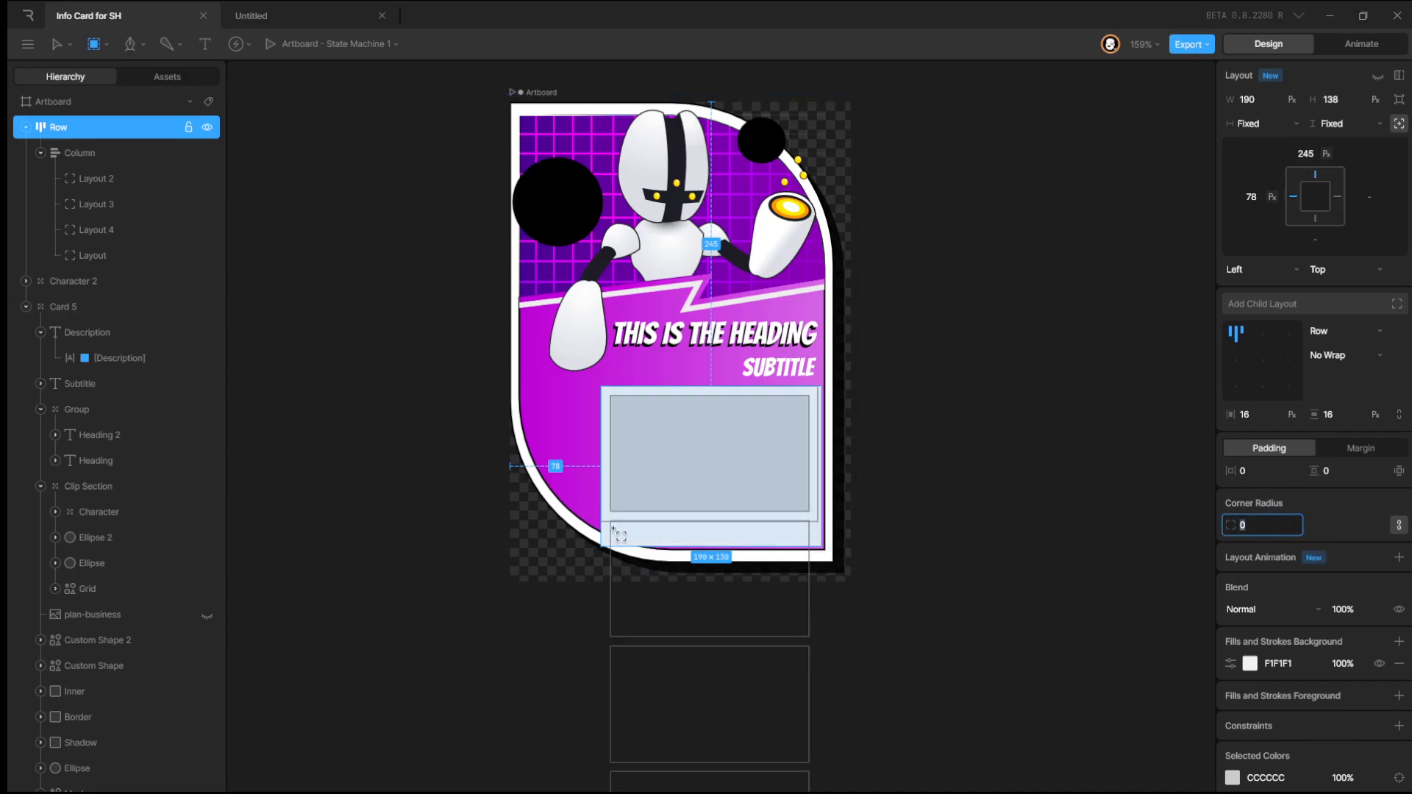
Set the wrapper layout's bottom-left corner radius to 44 using individual corner values.
click(1398, 525)
click(1254, 549)
text(44)
key(Return)
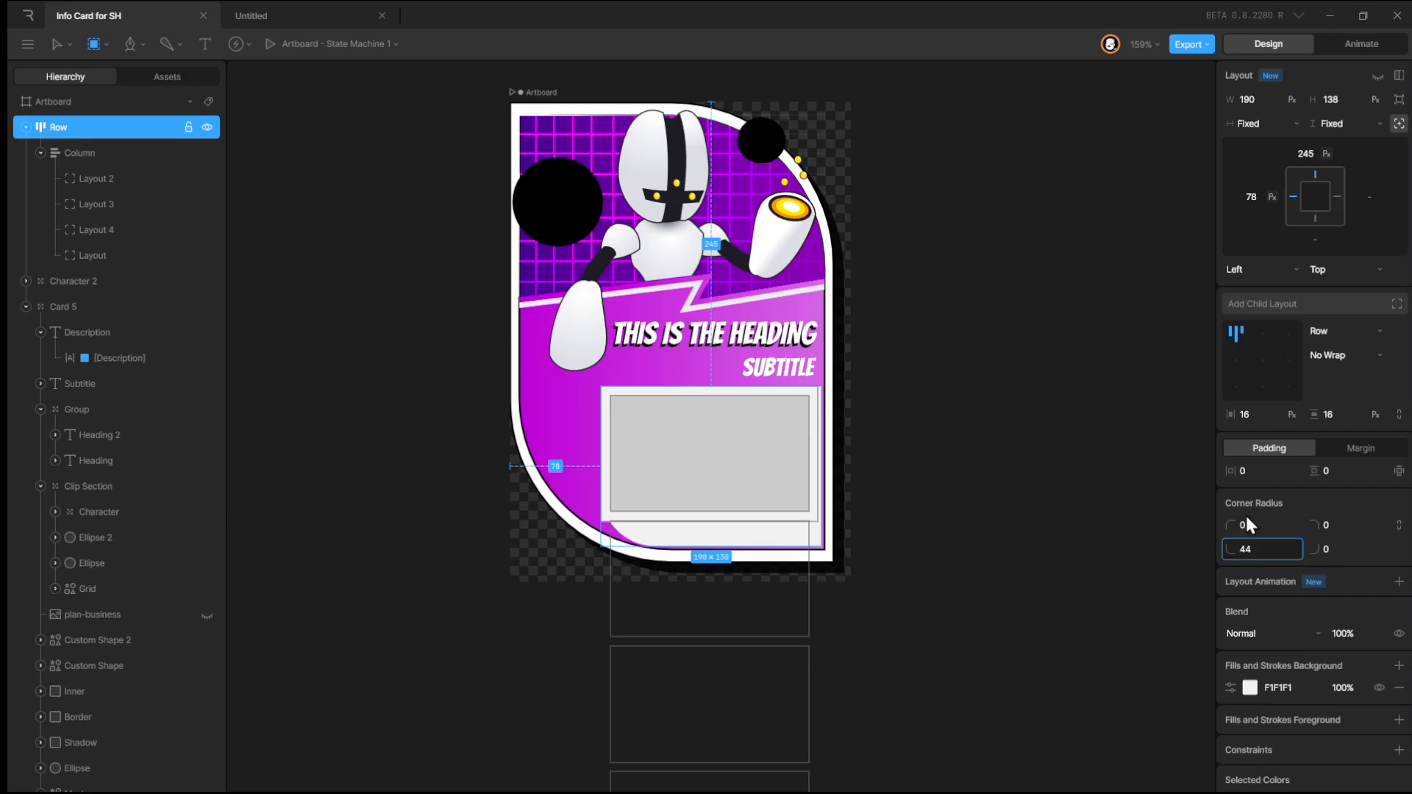
drag(1247, 517, 1247, 519)
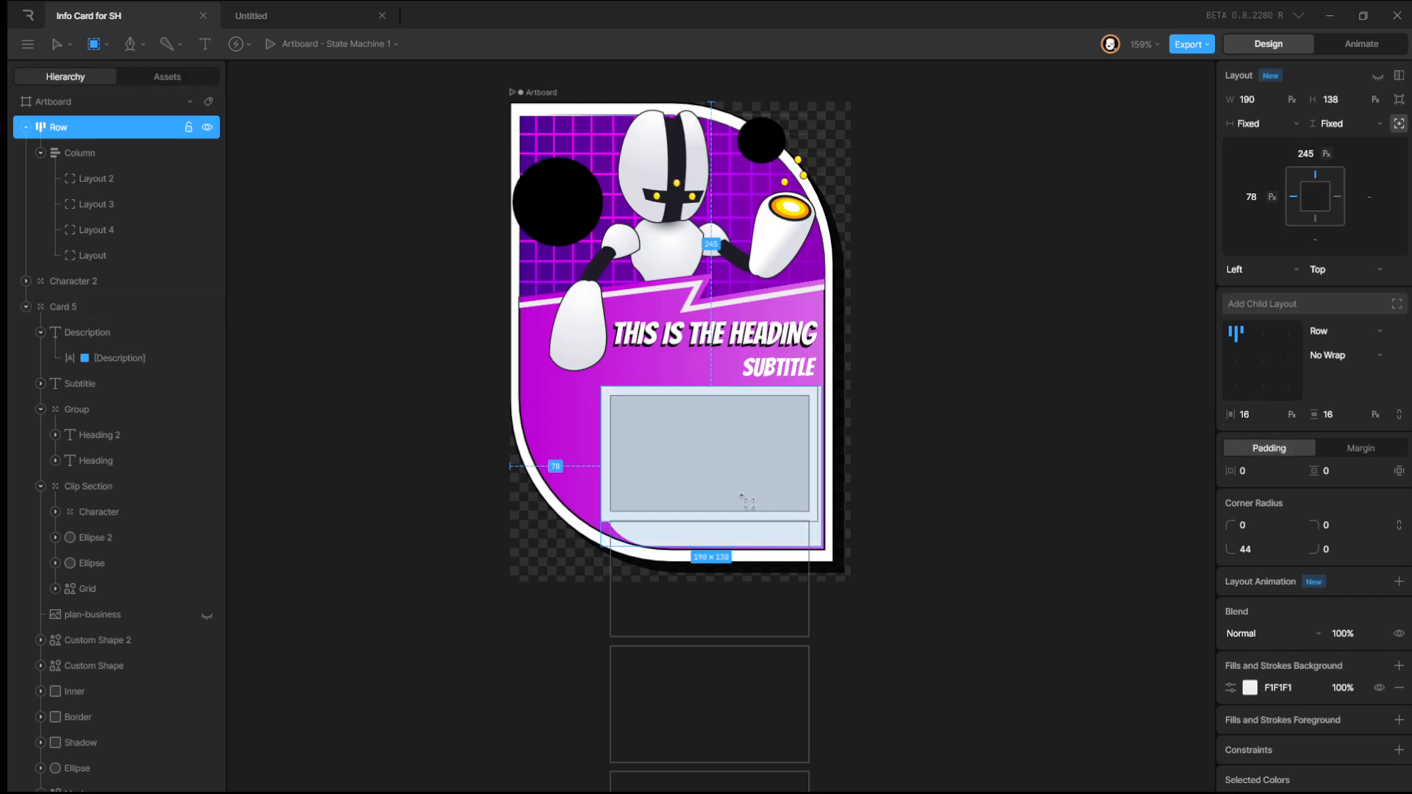
Switch back to the Select tool and remove the wrapper layout's background fill.
click(59, 45)
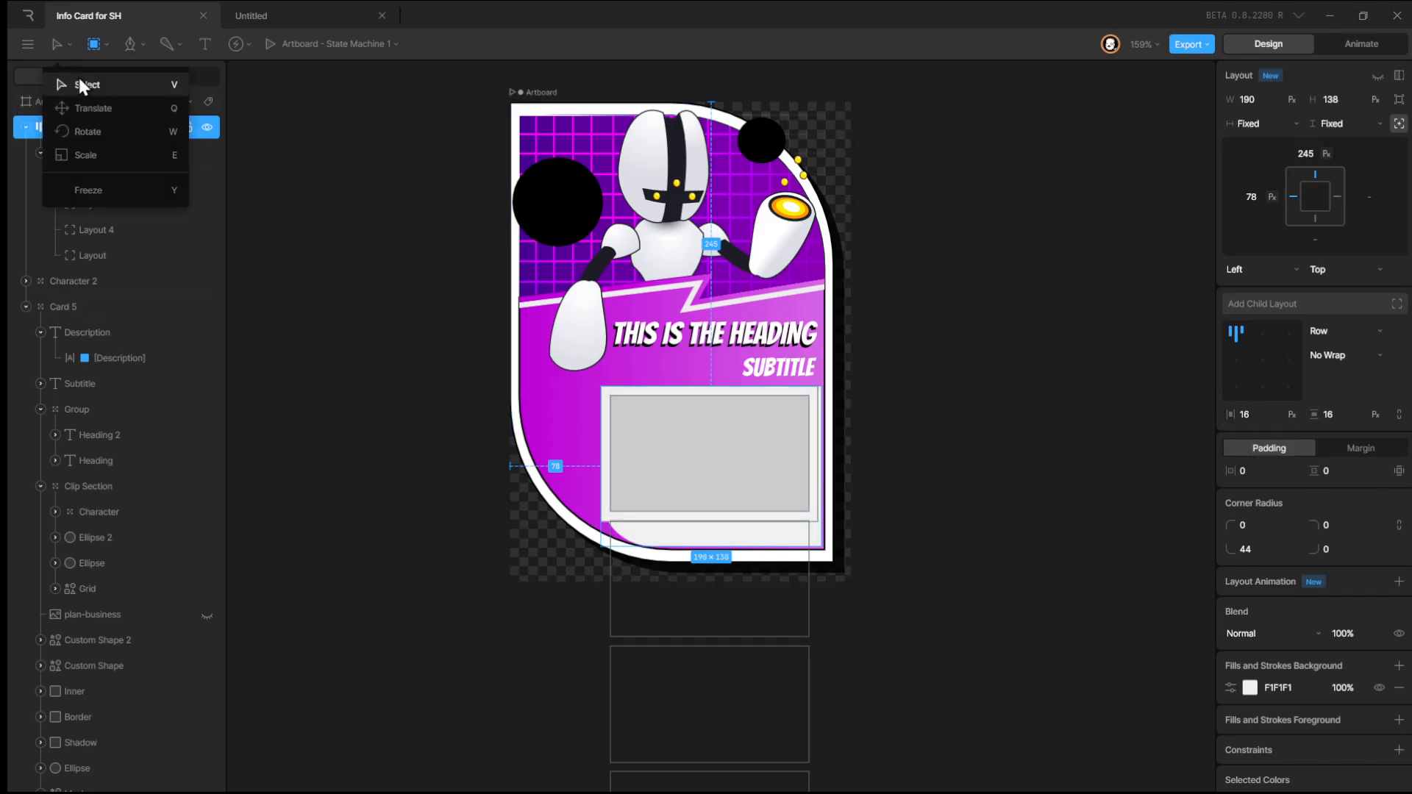
click(81, 85)
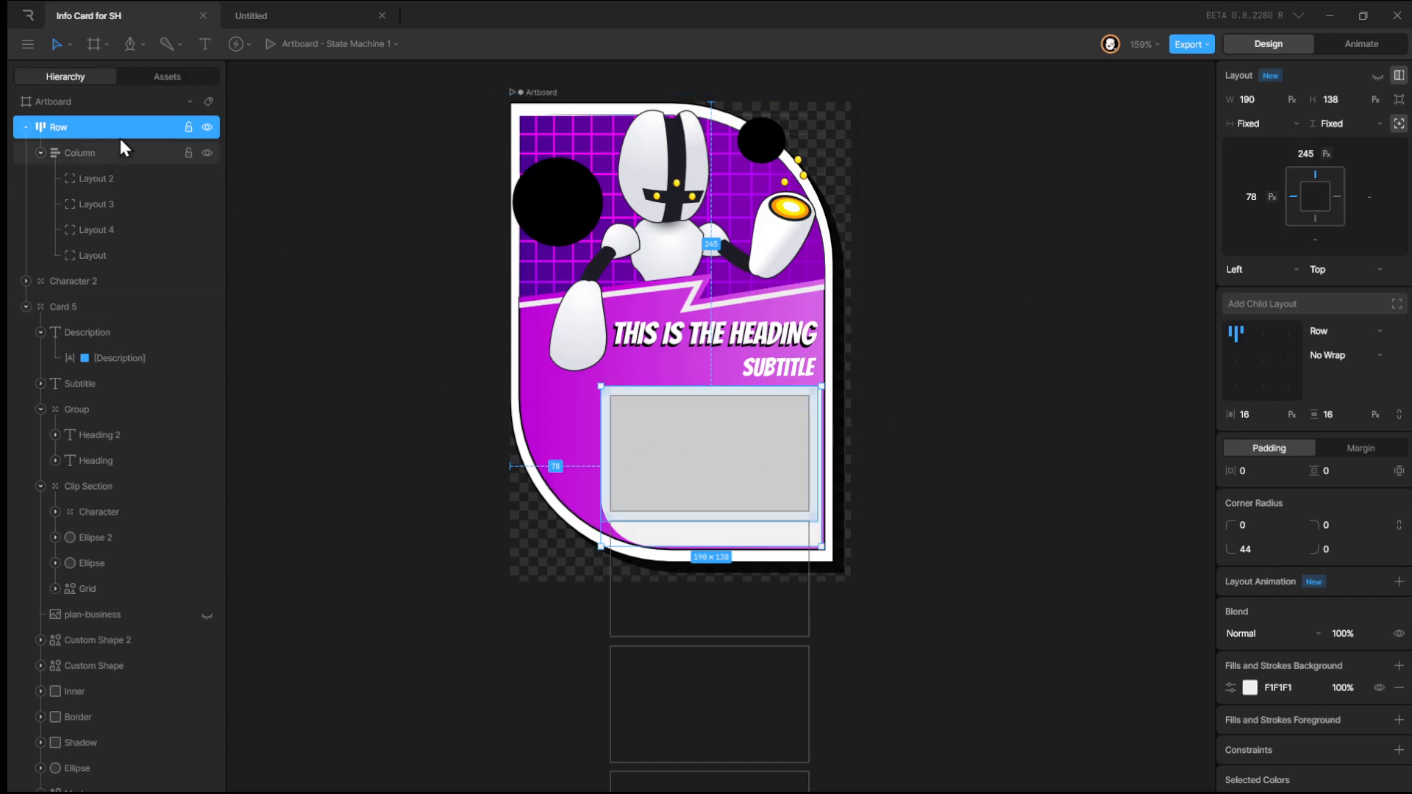
click(93, 153)
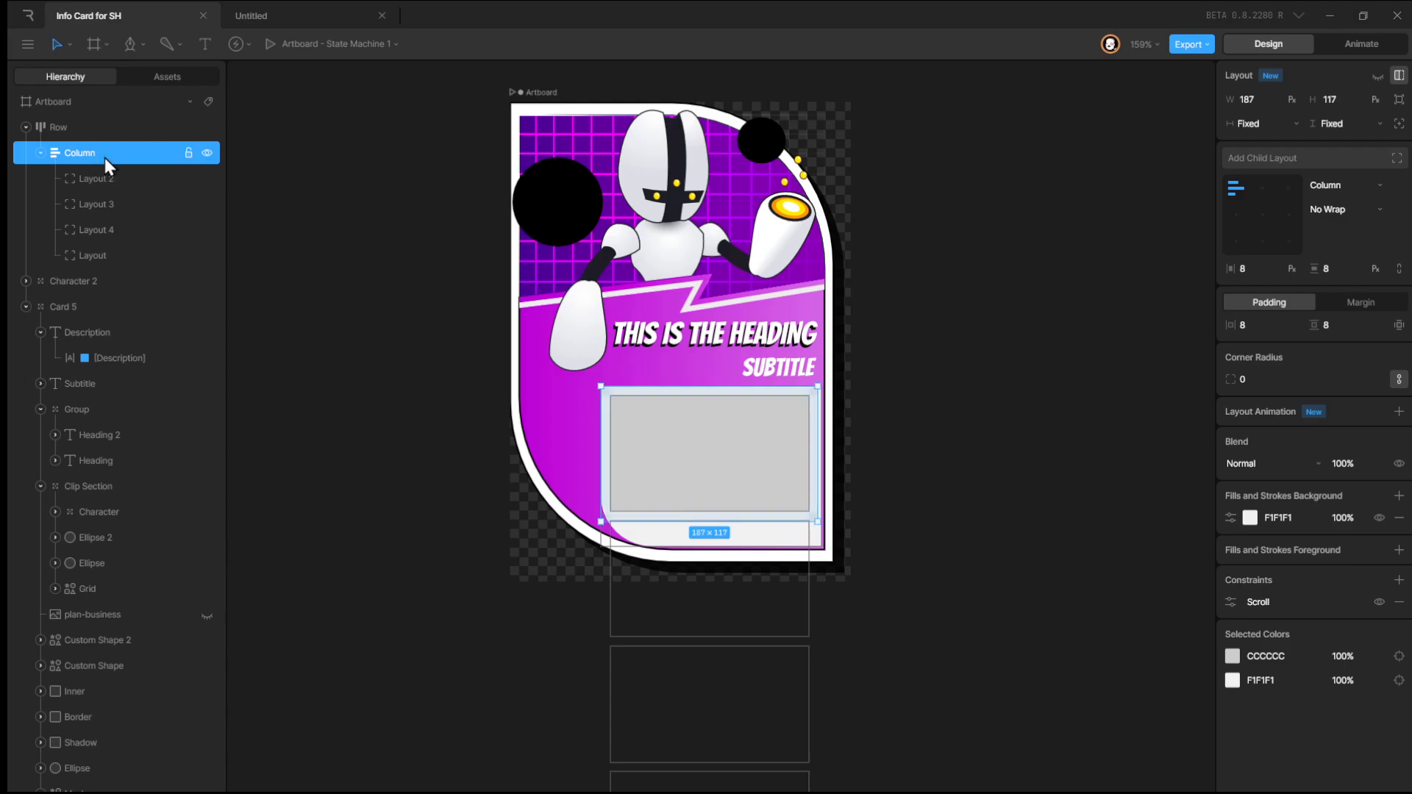
click(107, 130)
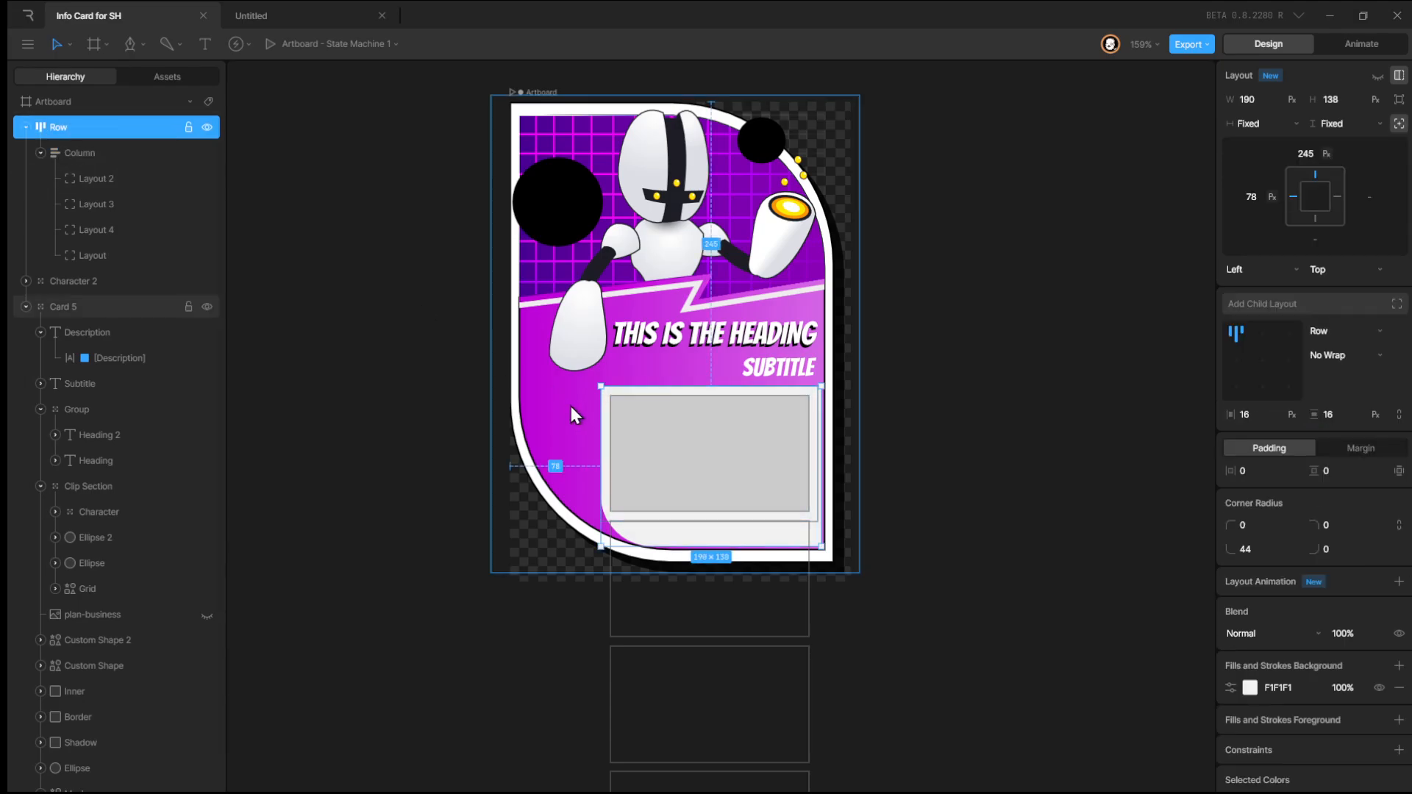
click(122, 150)
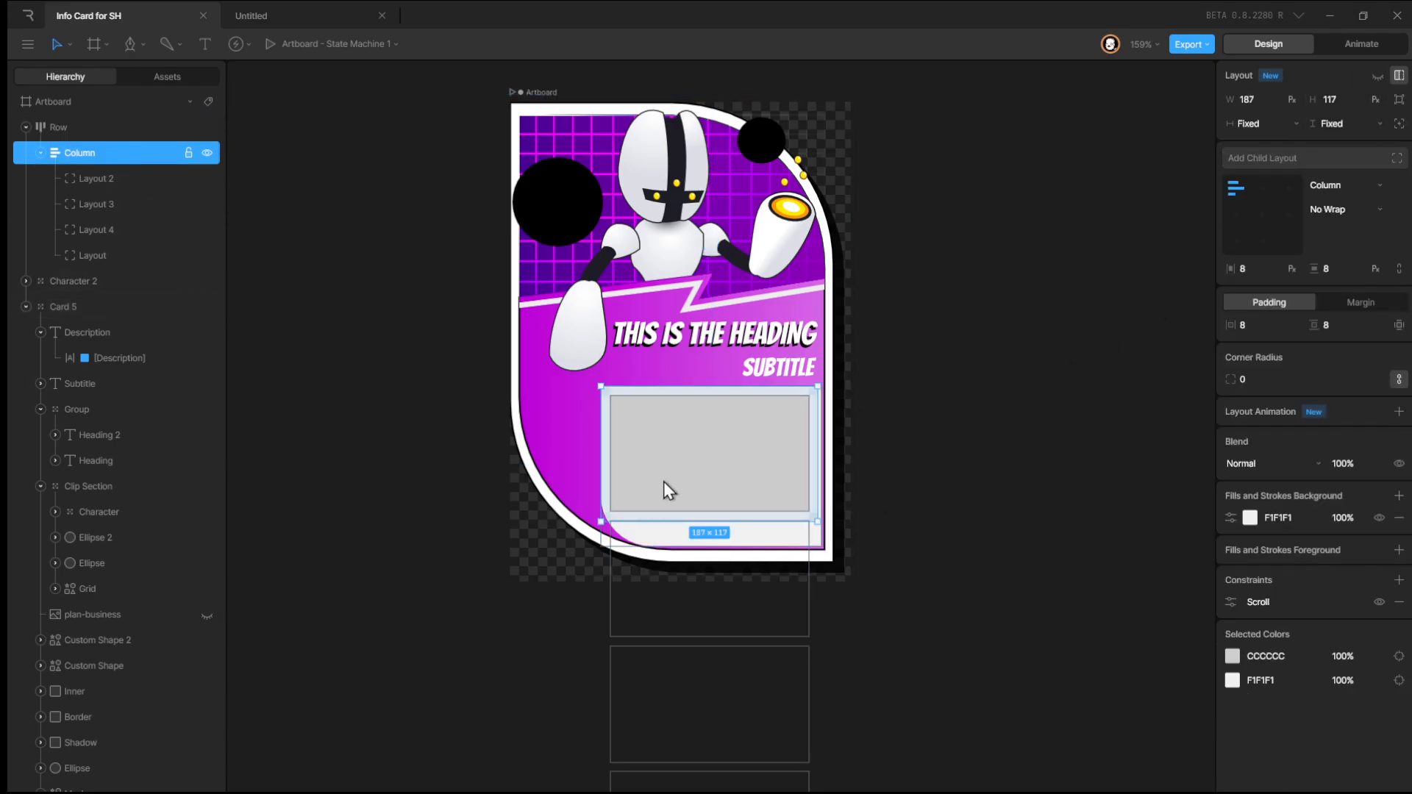
click(116, 129)
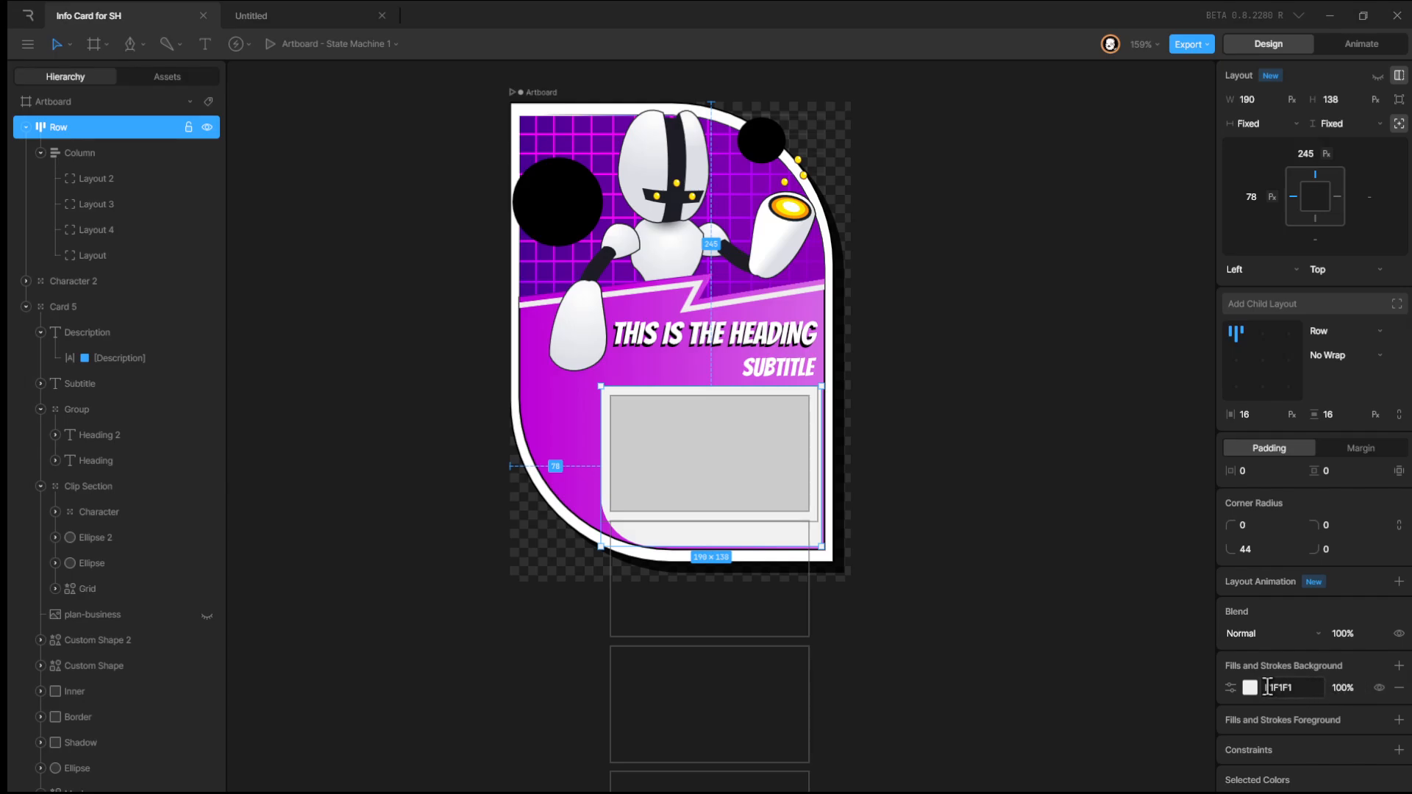
click(1398, 689)
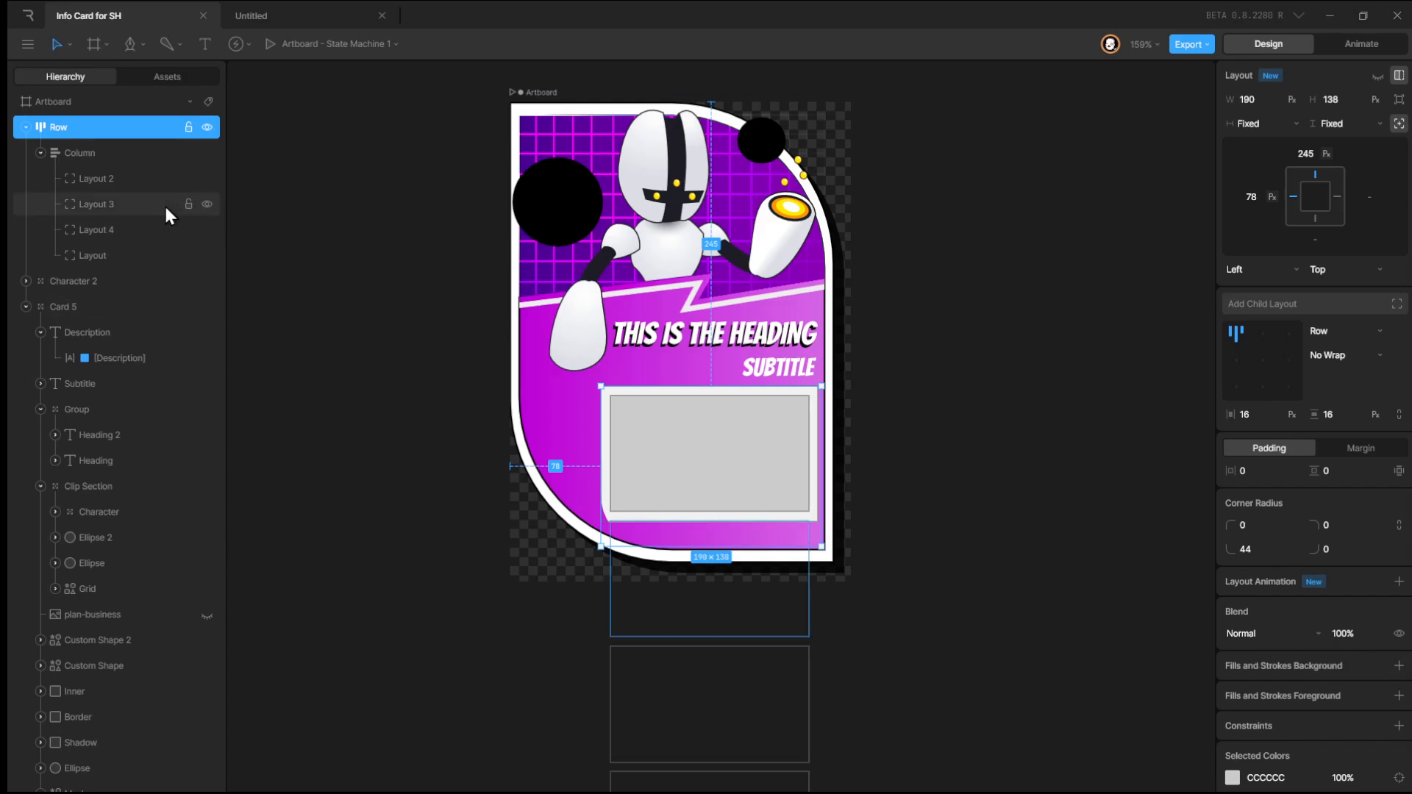
Set the column's height sizing to Hug.
click(113, 155)
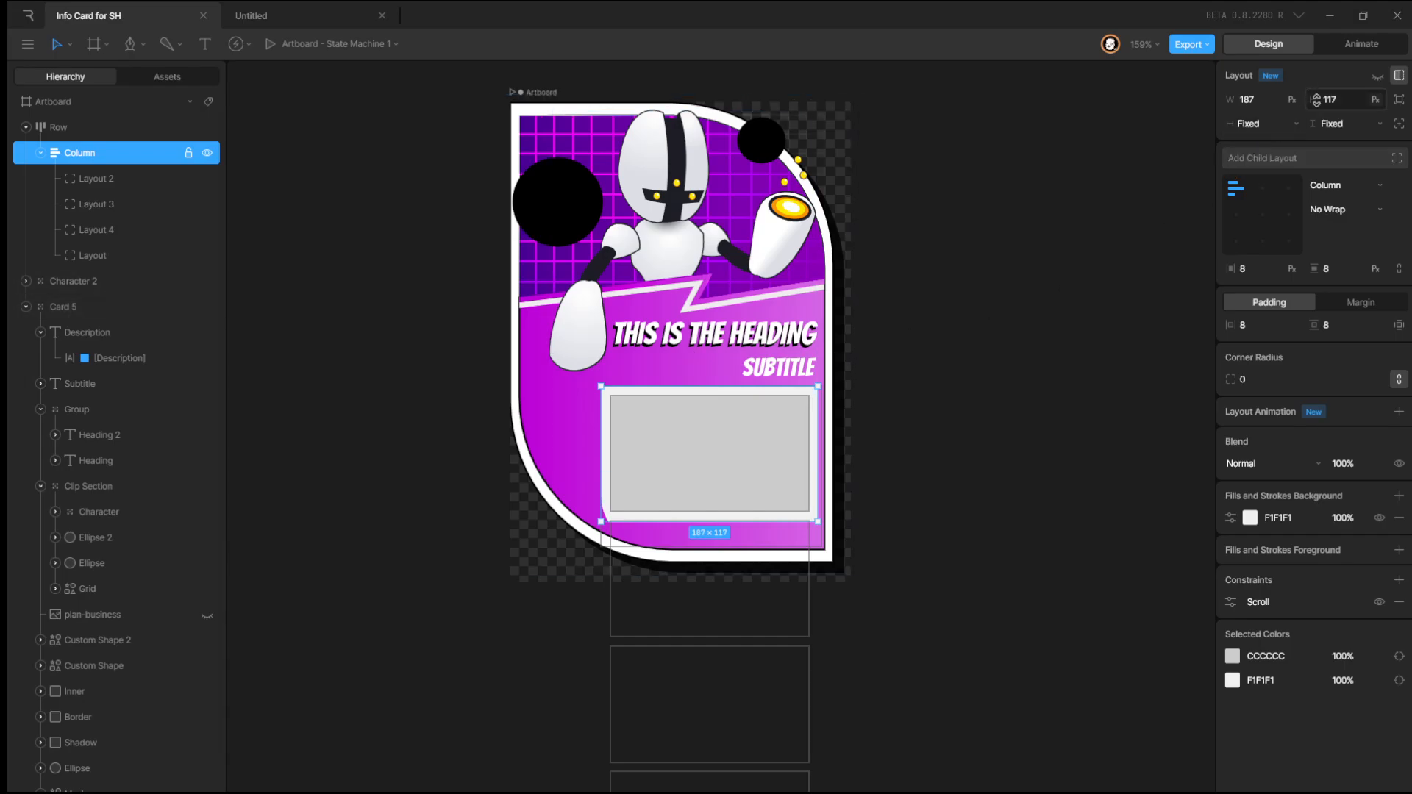
click(1349, 124)
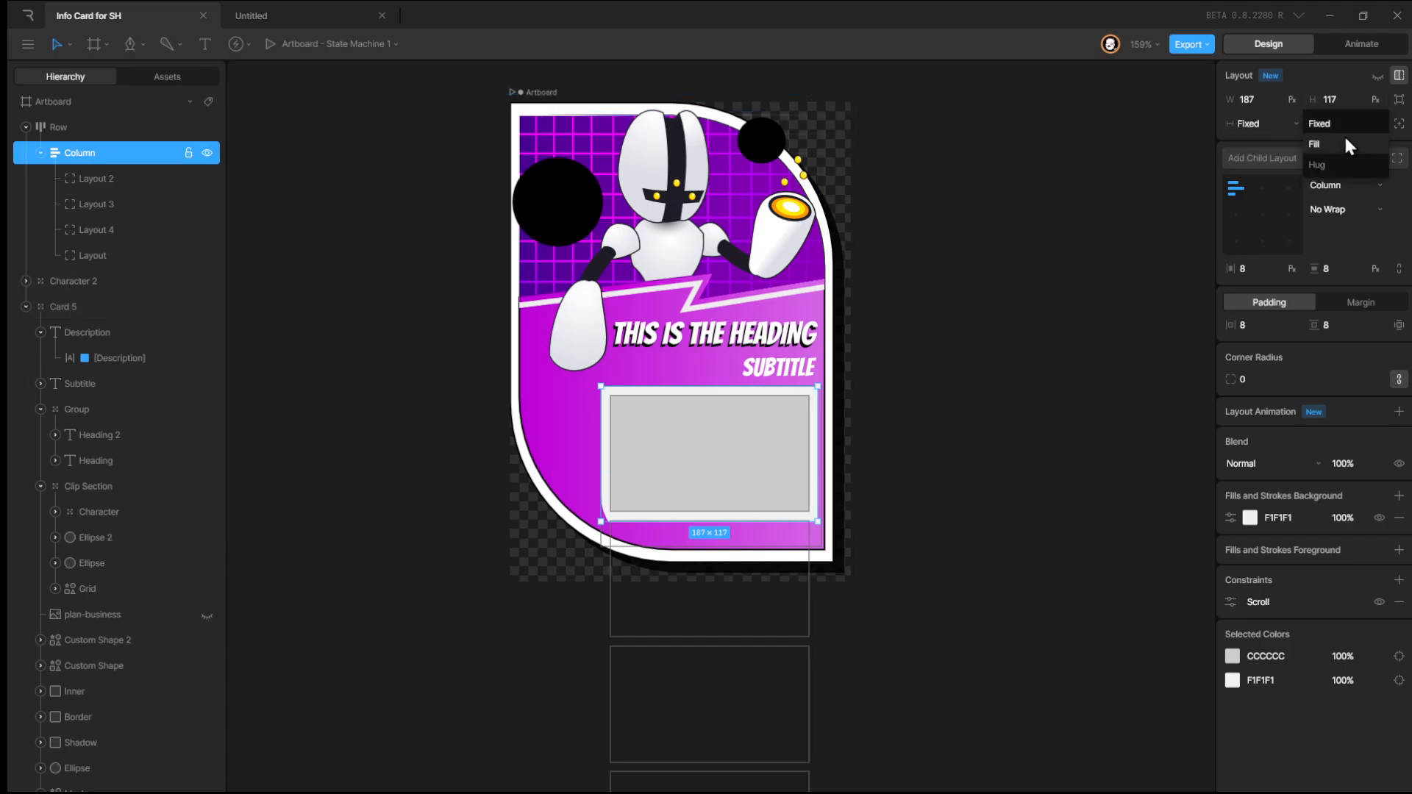
click(1336, 162)
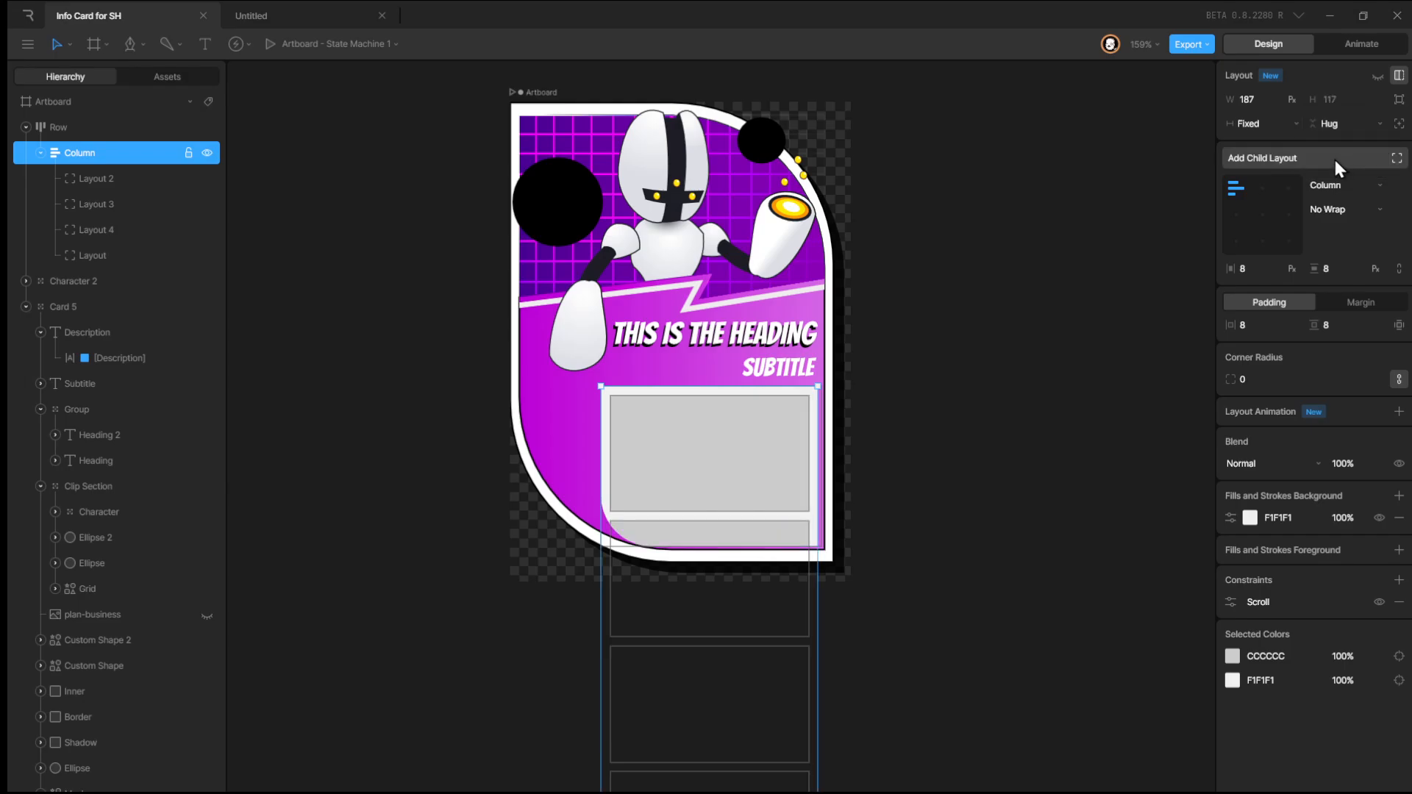
Preview the state machine again to test scrolling inside the wrapper.
click(1338, 50)
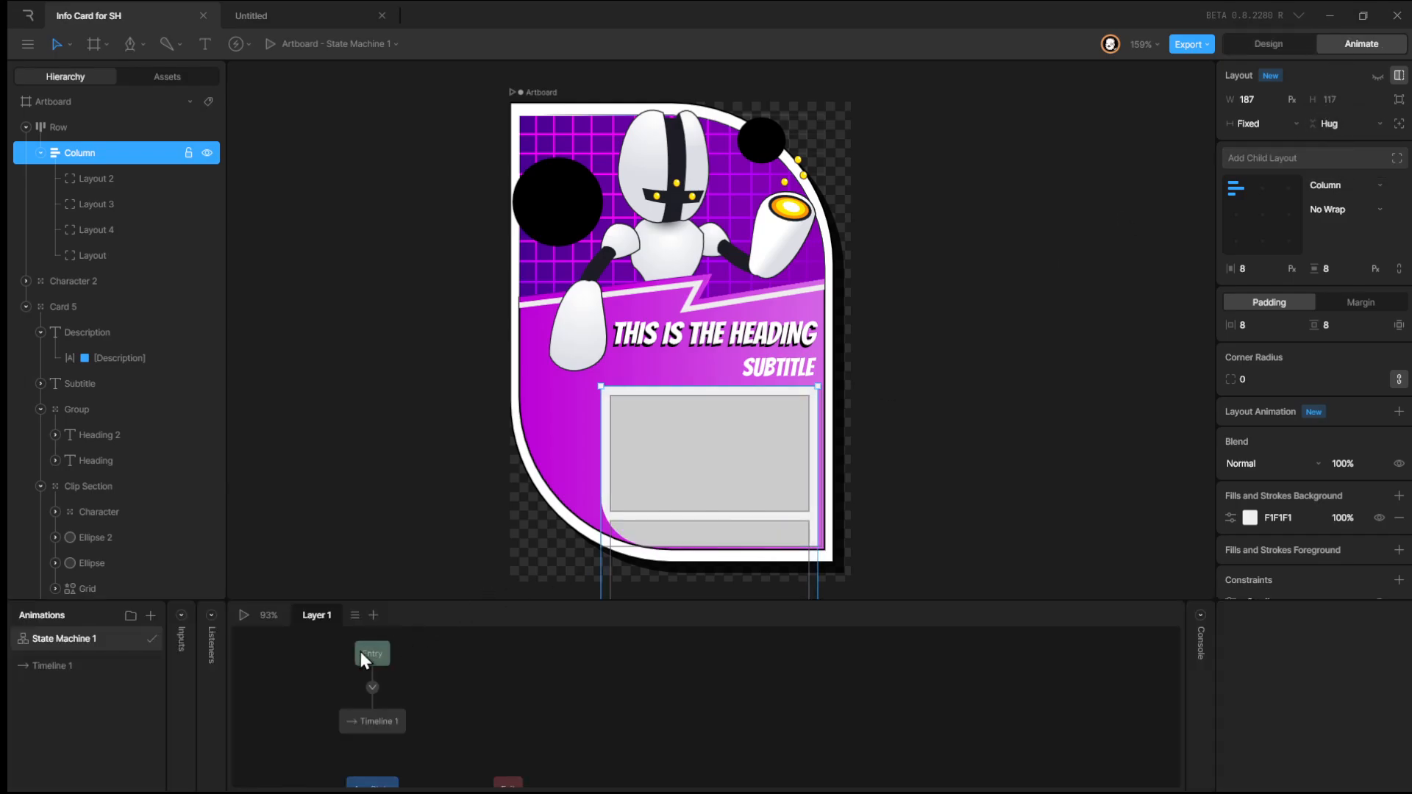
click(241, 619)
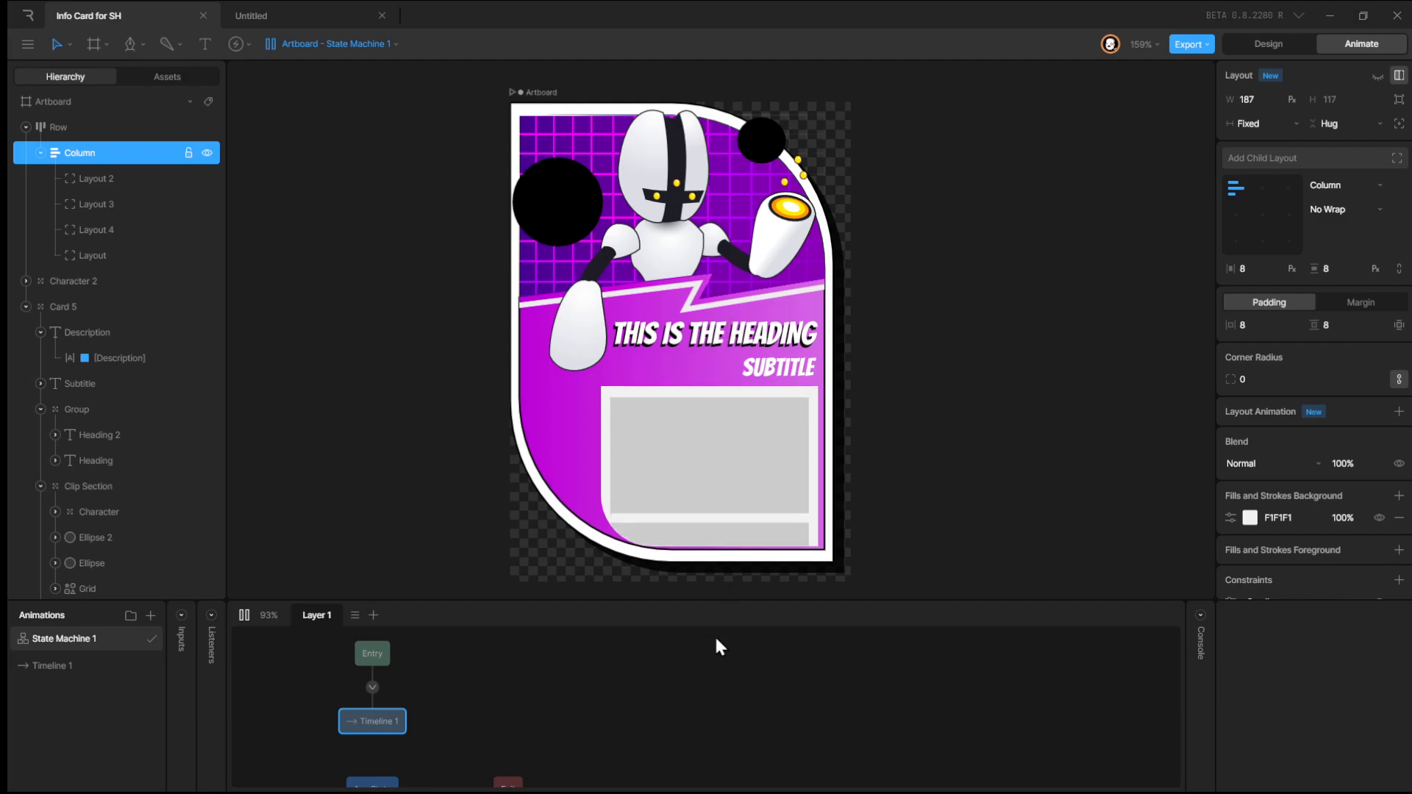
Return to design mode and set the wrapper row layout's padding to 8 on both axes.
click(1267, 46)
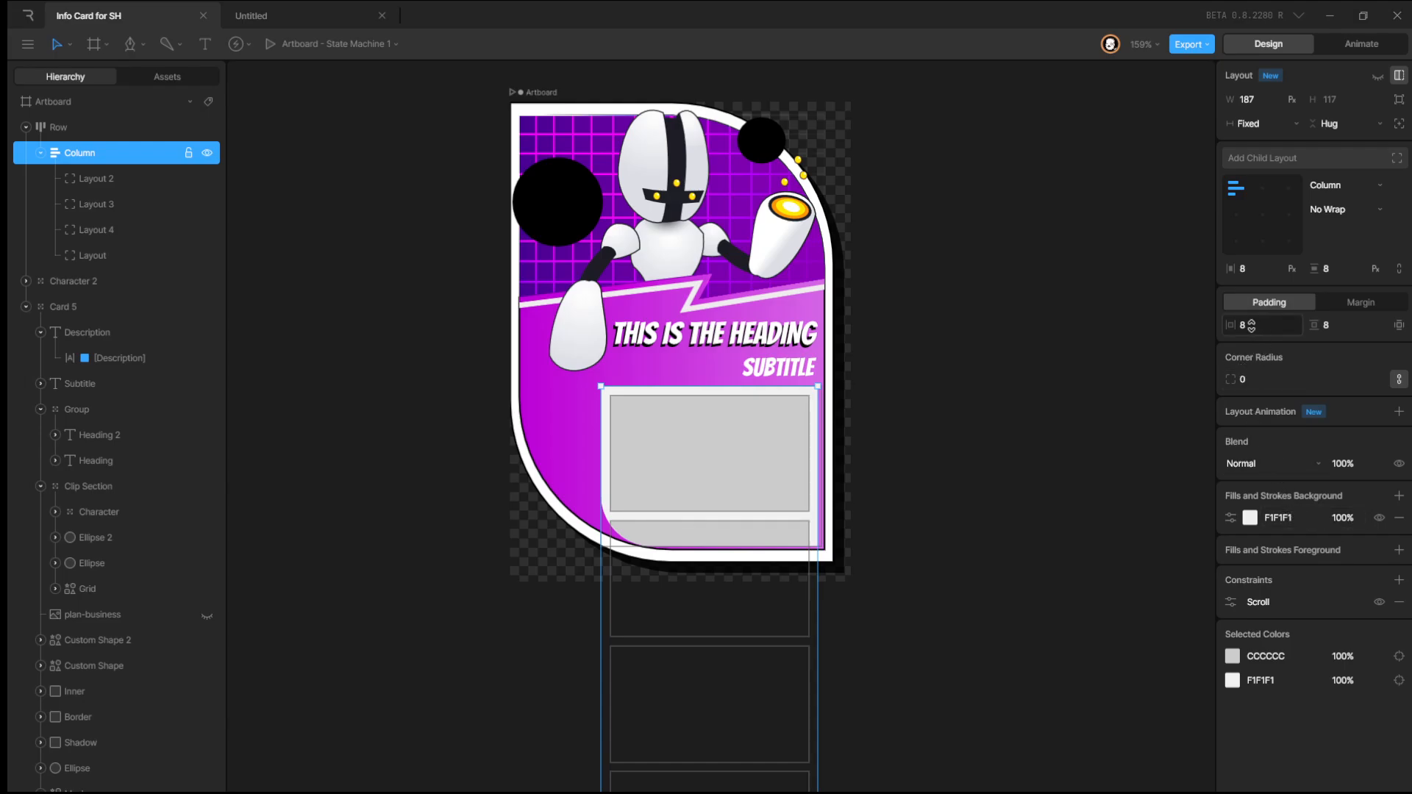
click(129, 134)
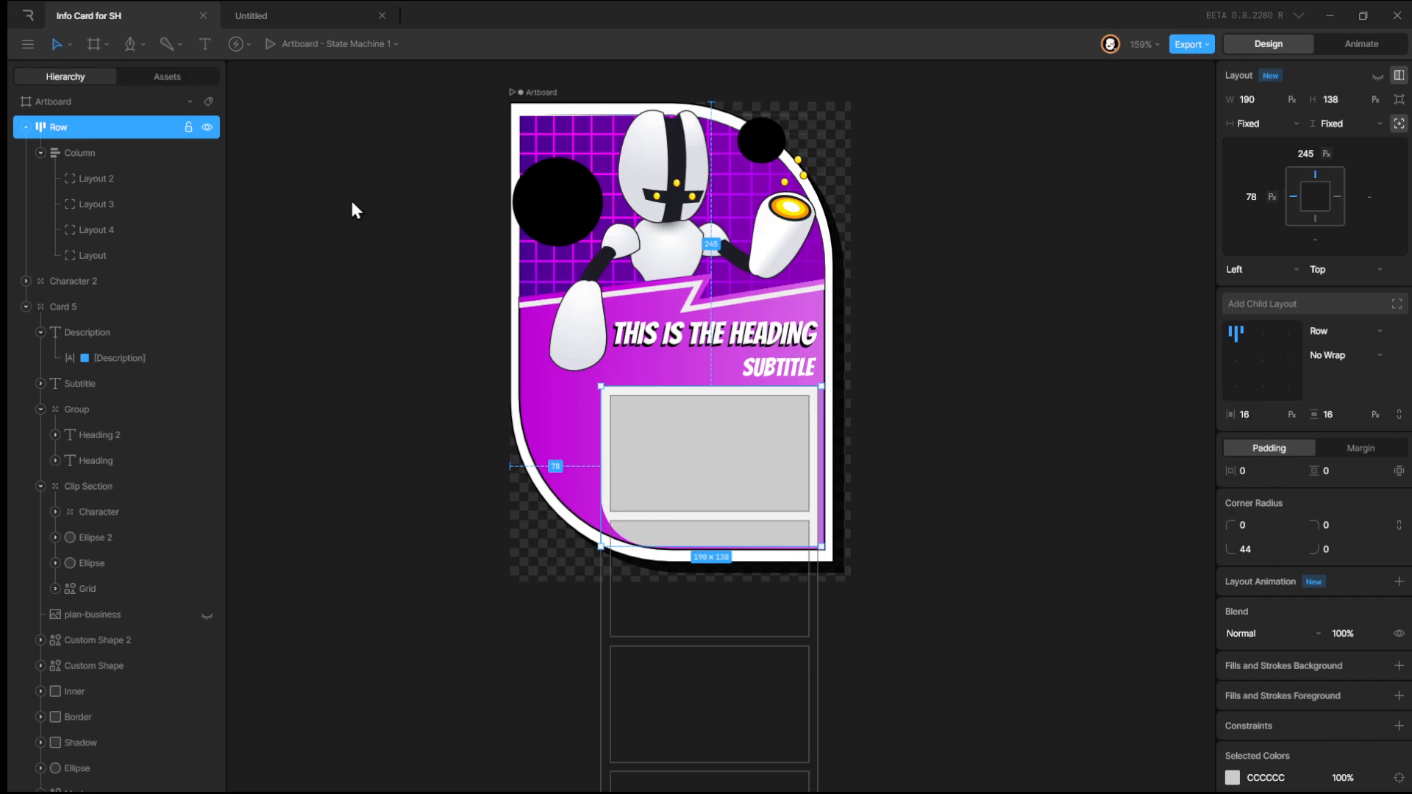
click(1252, 469)
text(8)
key(Tab)
text(8)
key(Return)
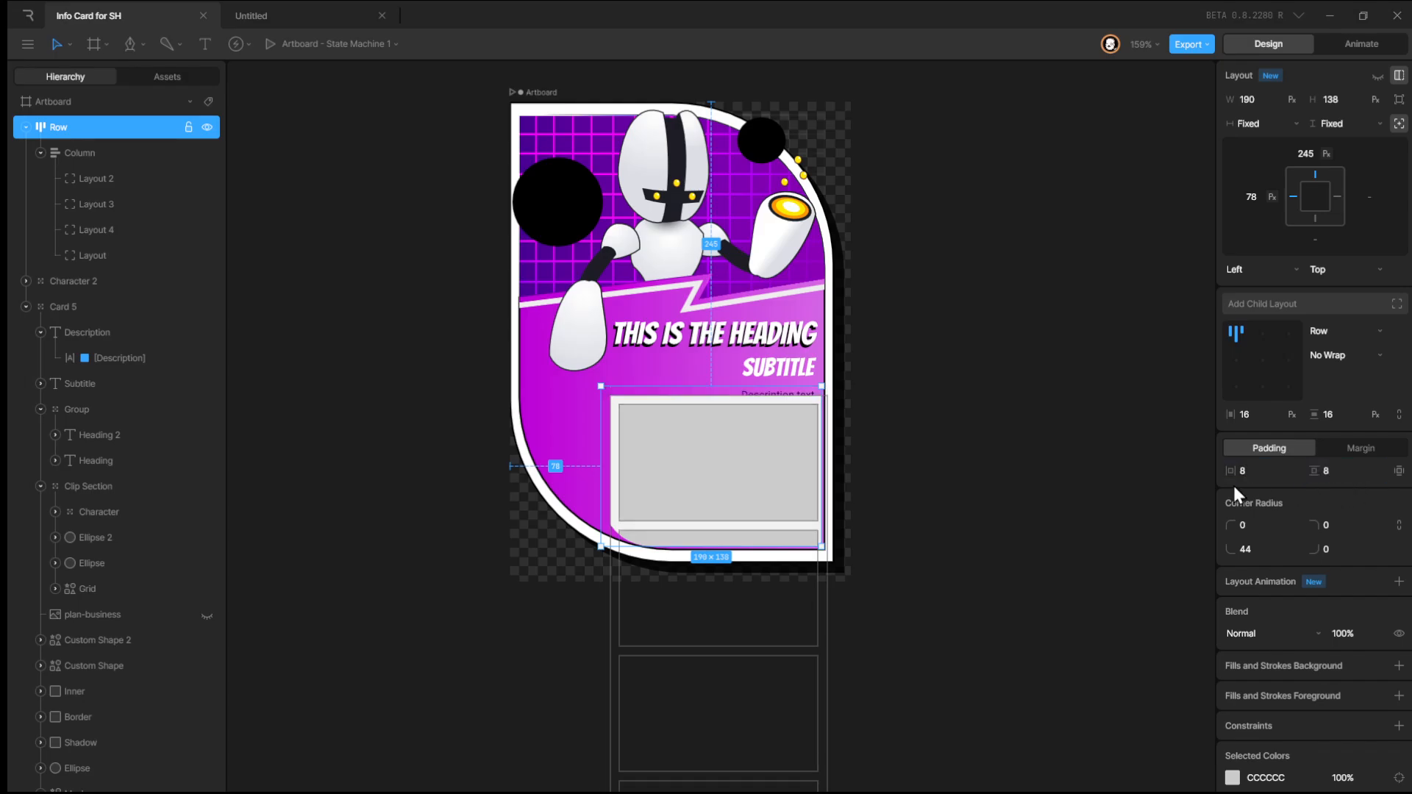
Set the column layout's padding to 0 on both axes and narrow its width to 177.
click(92, 155)
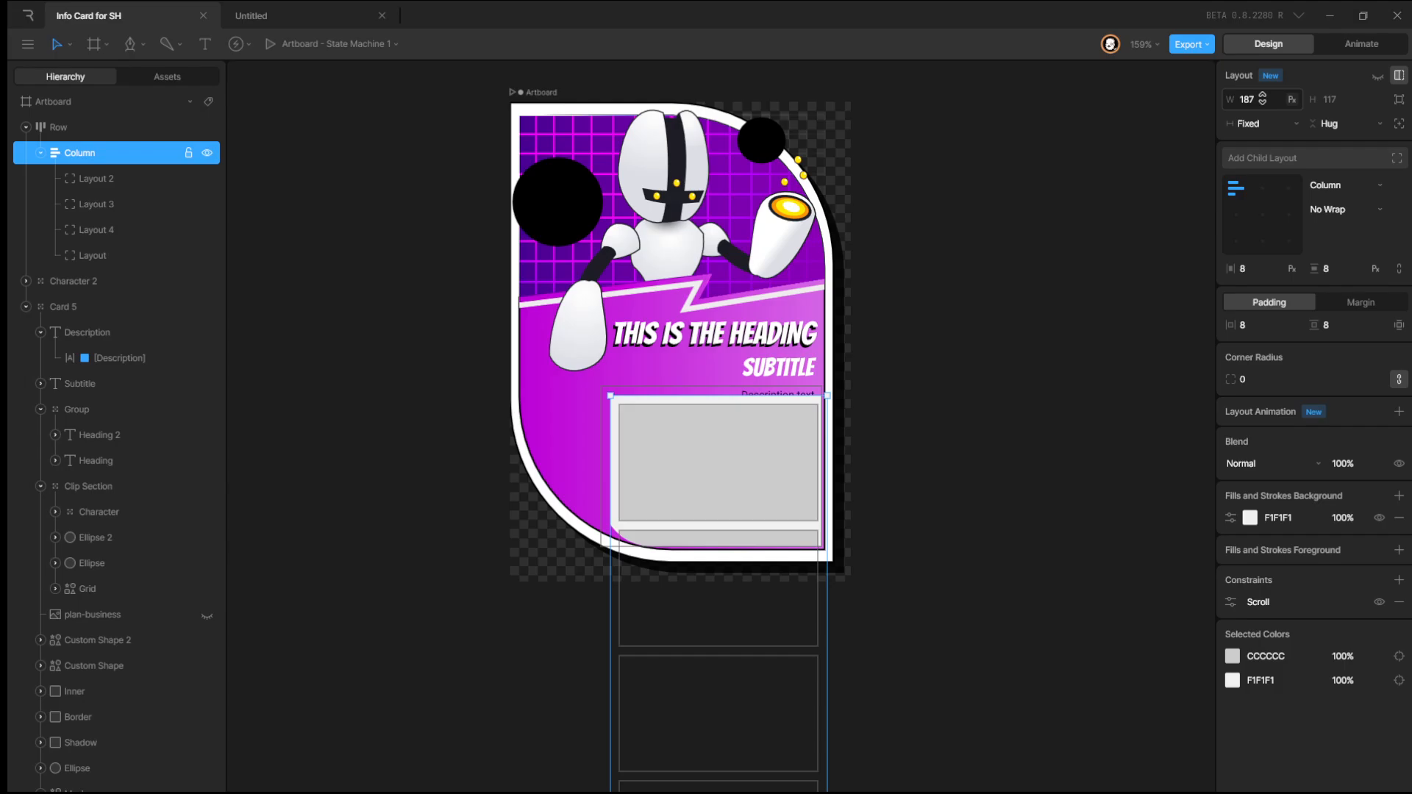
click(1265, 321)
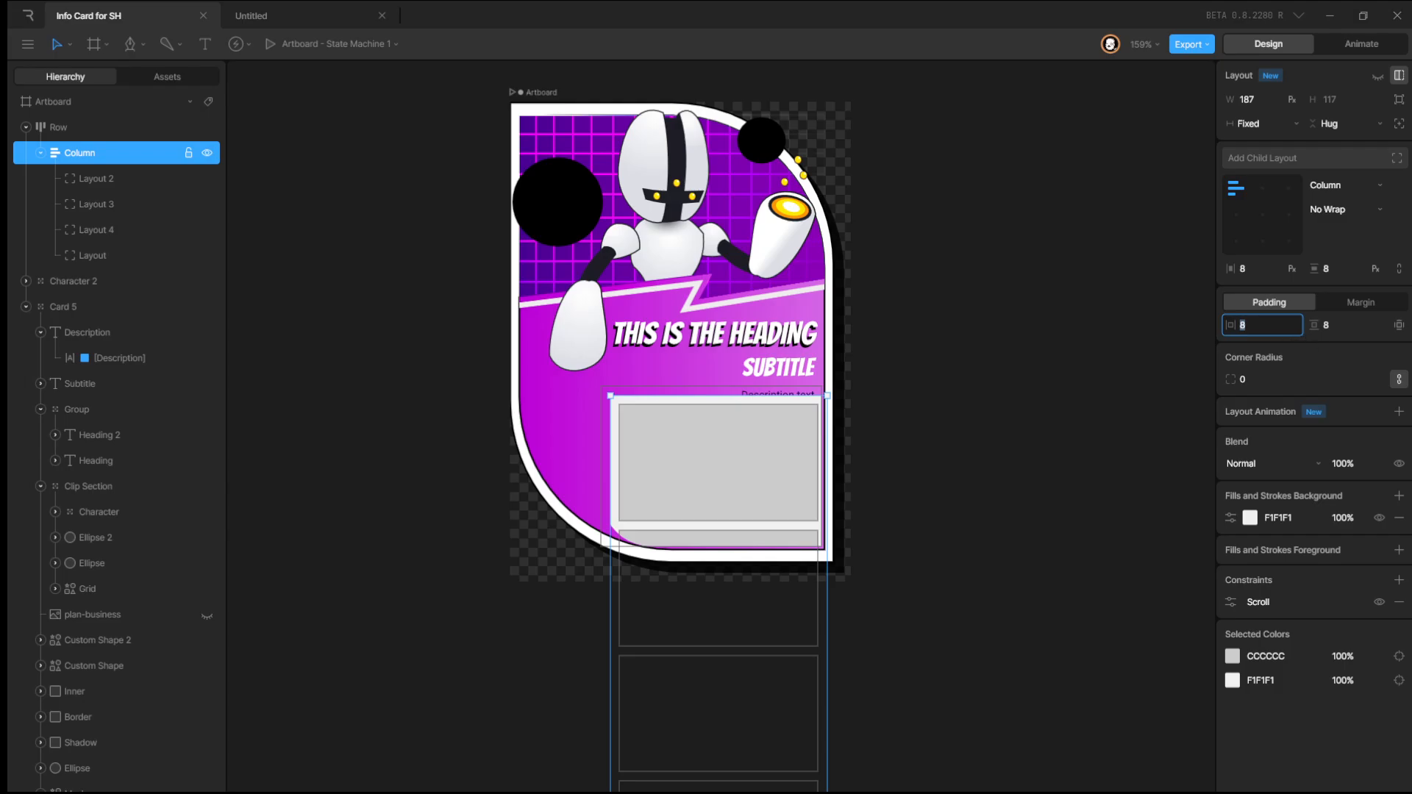
text(0)
click(1352, 326)
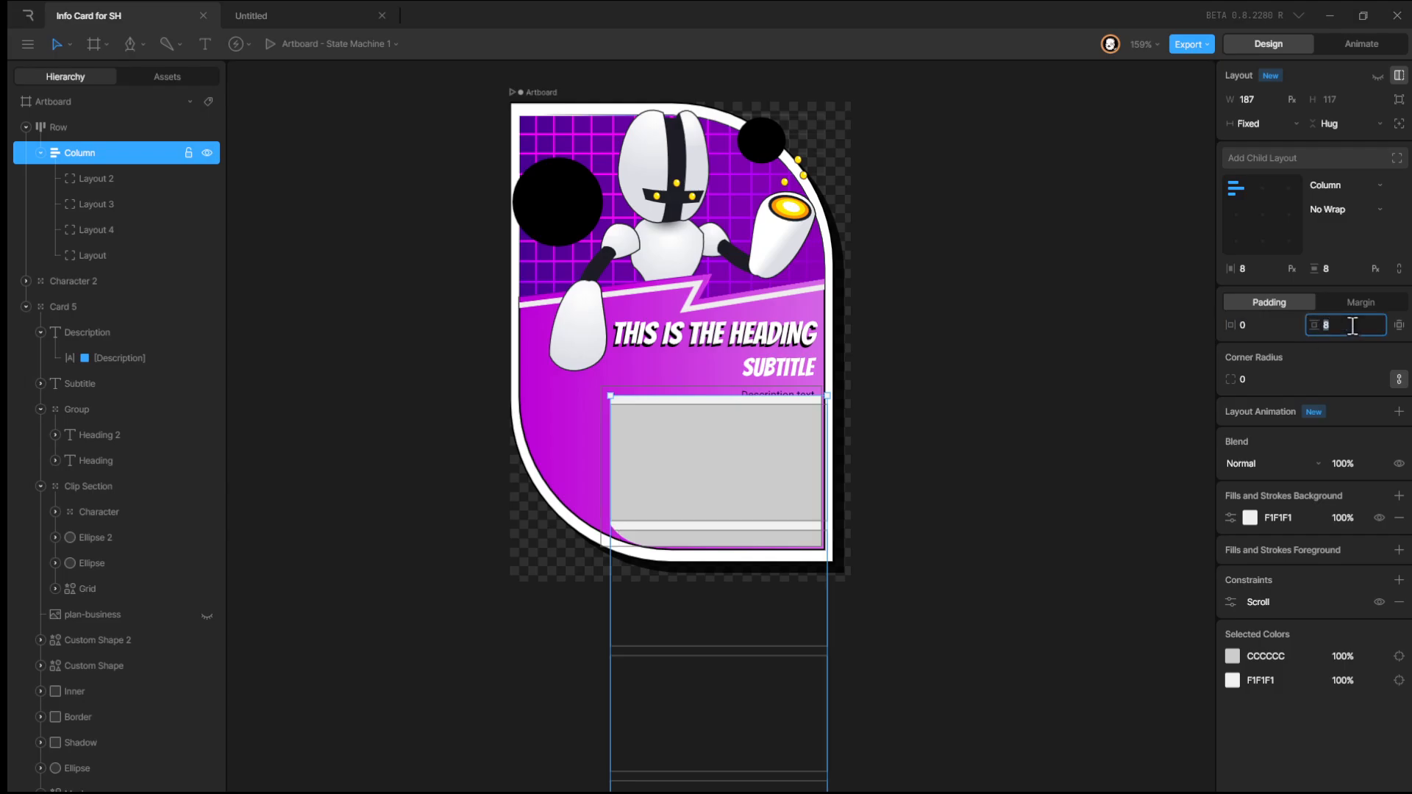
text(0)
key(Return)
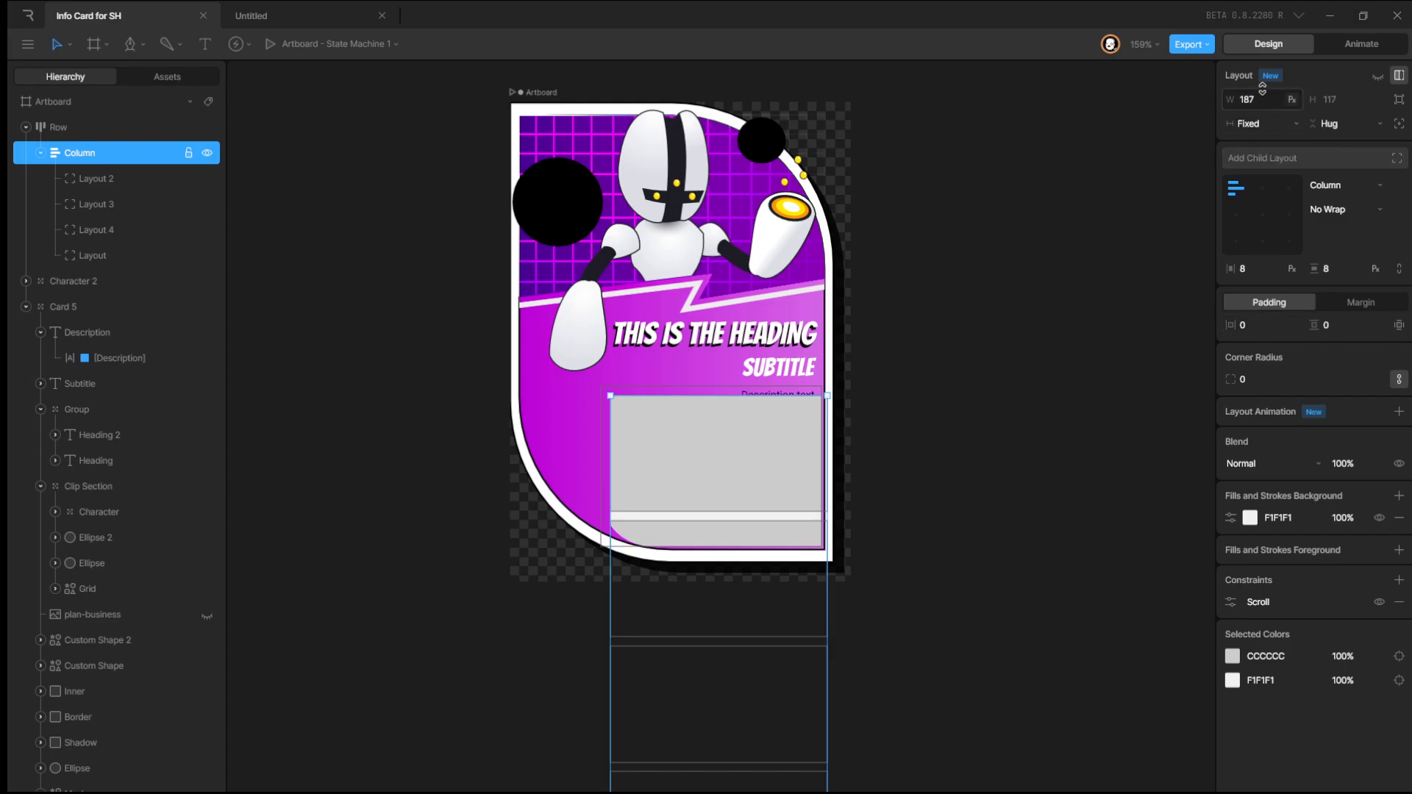
drag(1263, 88, 1263, 88)
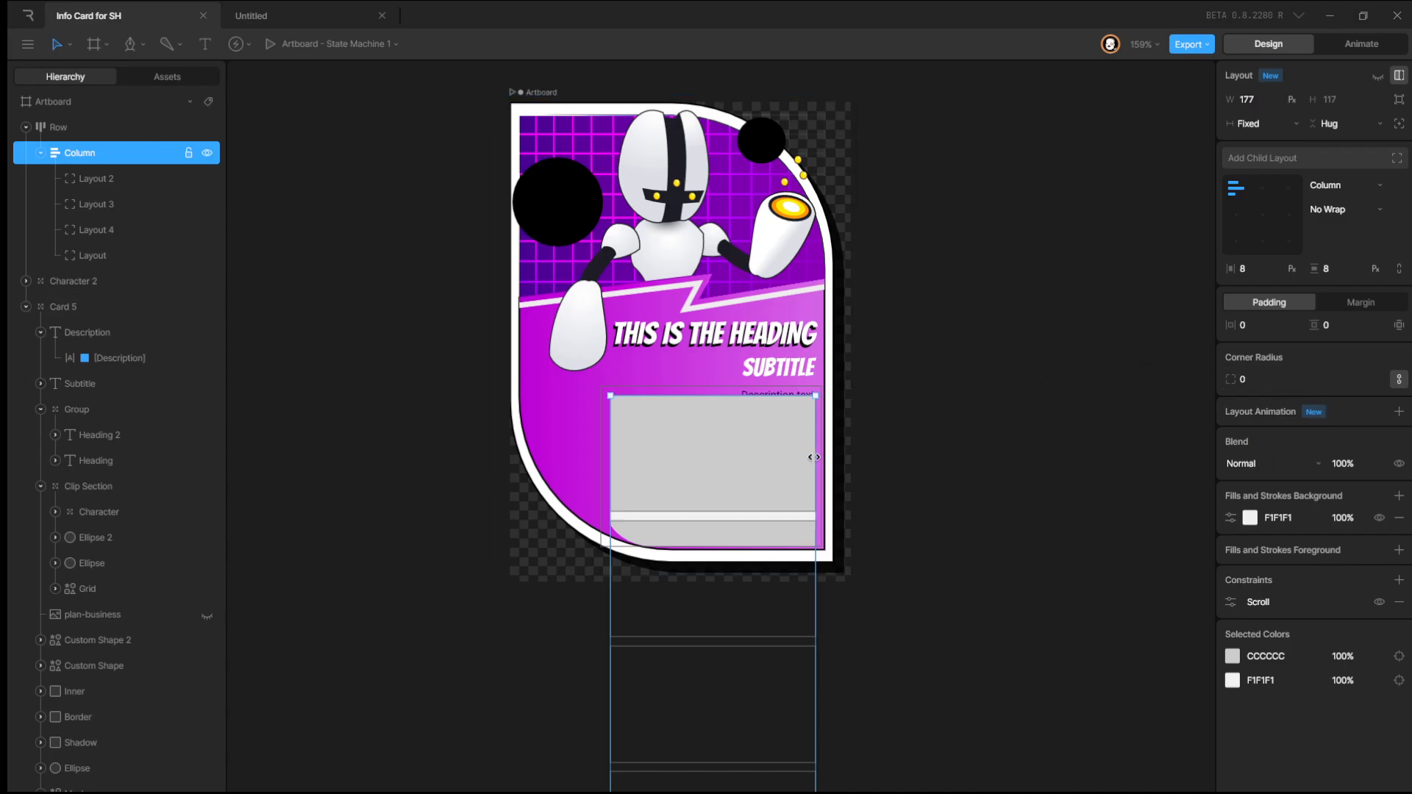
Add a linear gradient foreground fill to the wrapper row layout.
click(93, 128)
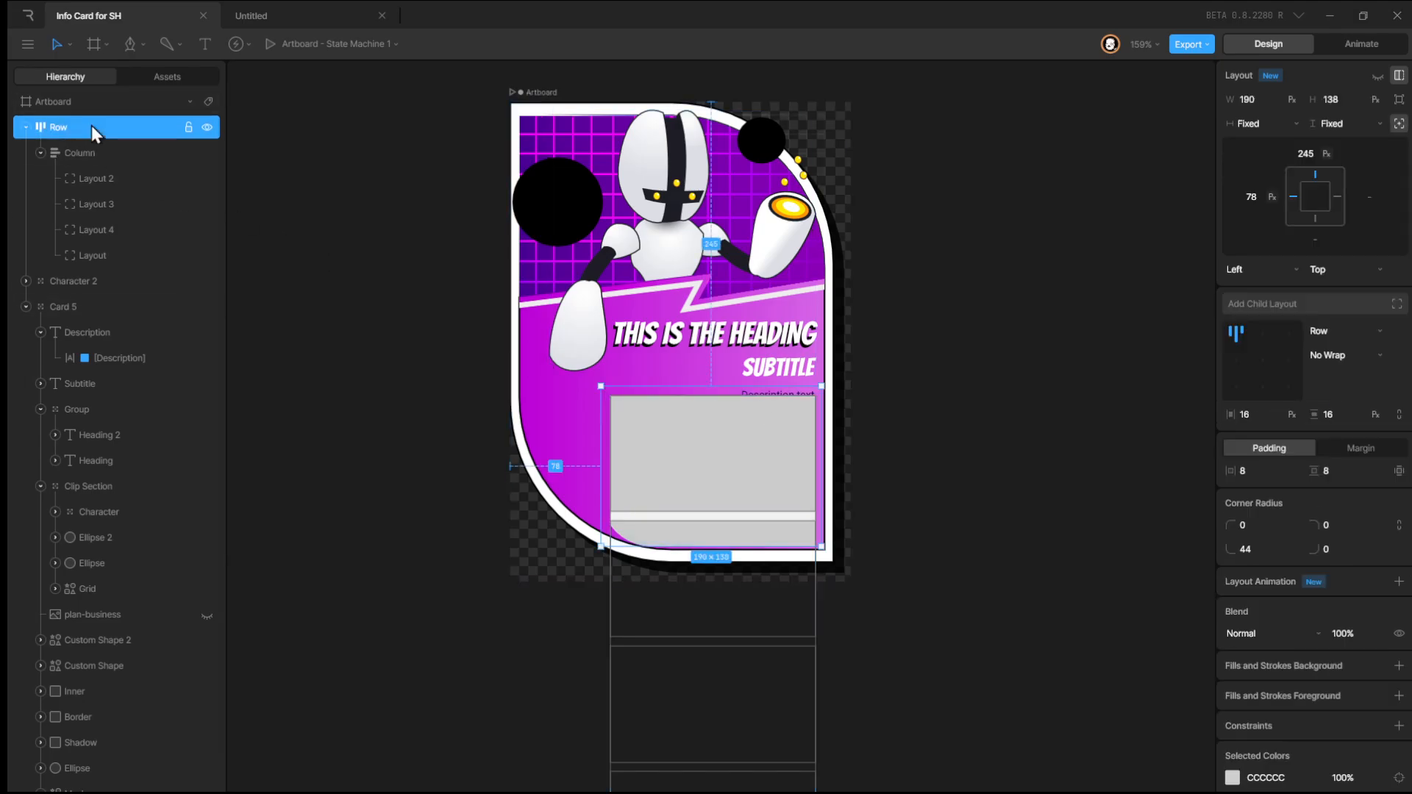
click(1399, 695)
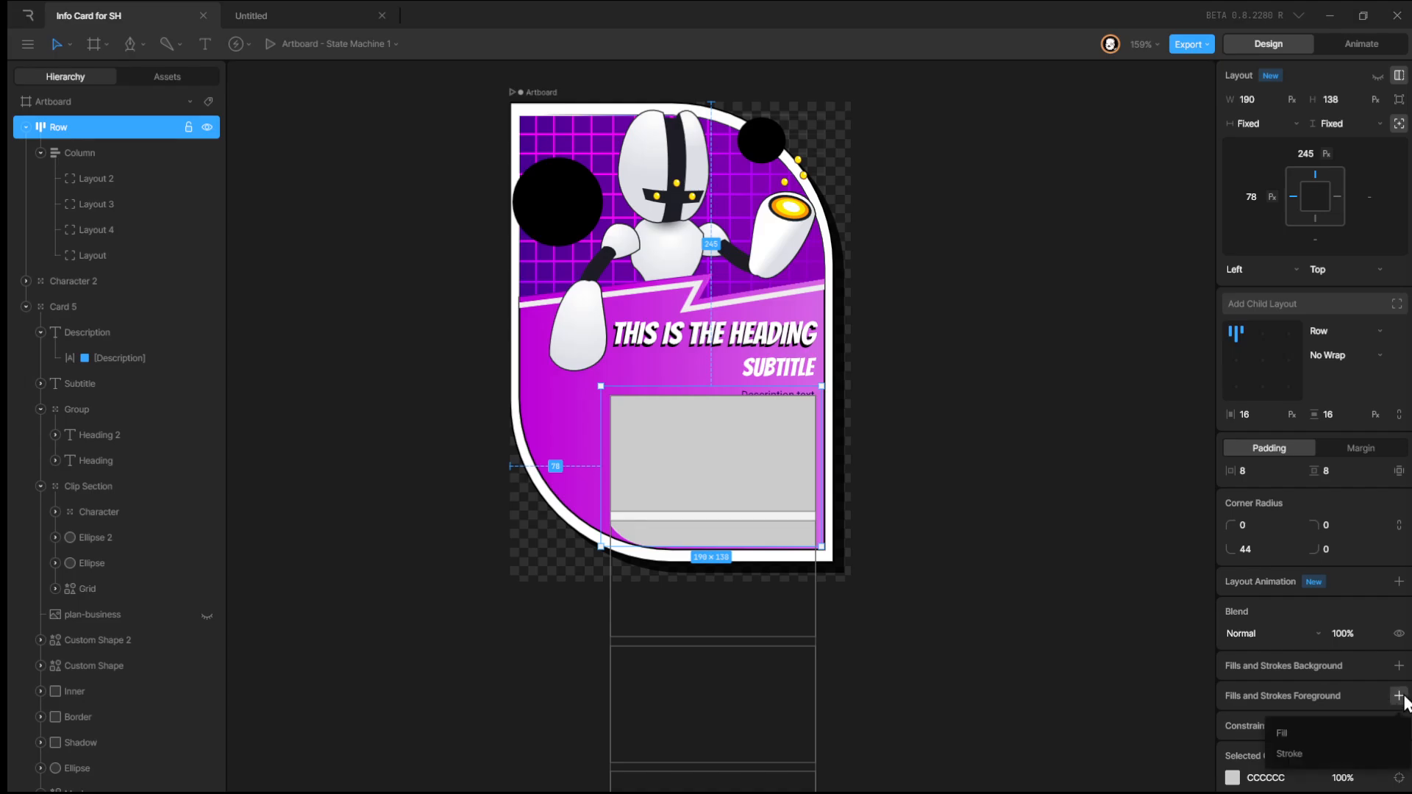
click(1334, 736)
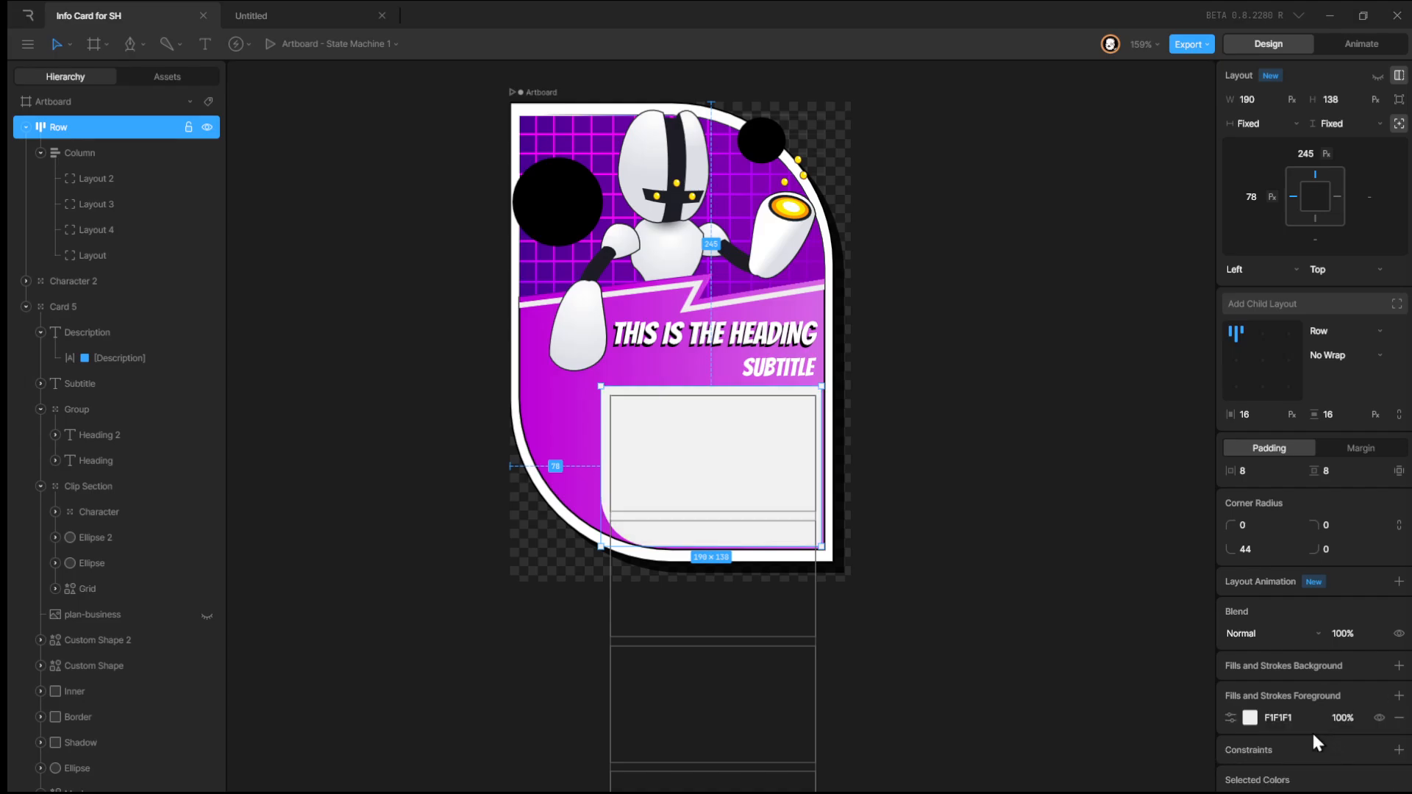
click(1248, 720)
click(1080, 545)
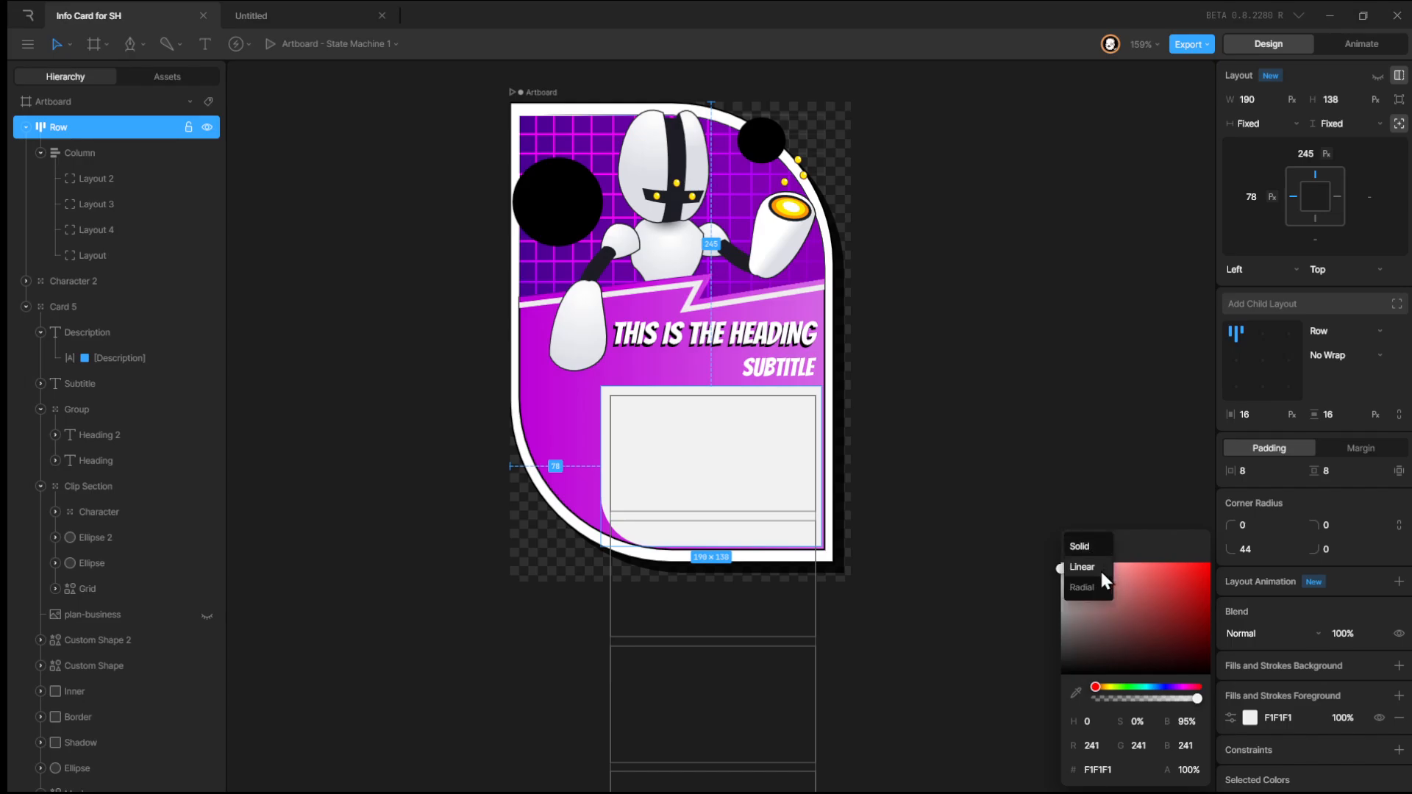
click(1101, 570)
Orient the gradient vertically across the bottom strip of the wrapper.
drag(821, 466, 718, 550)
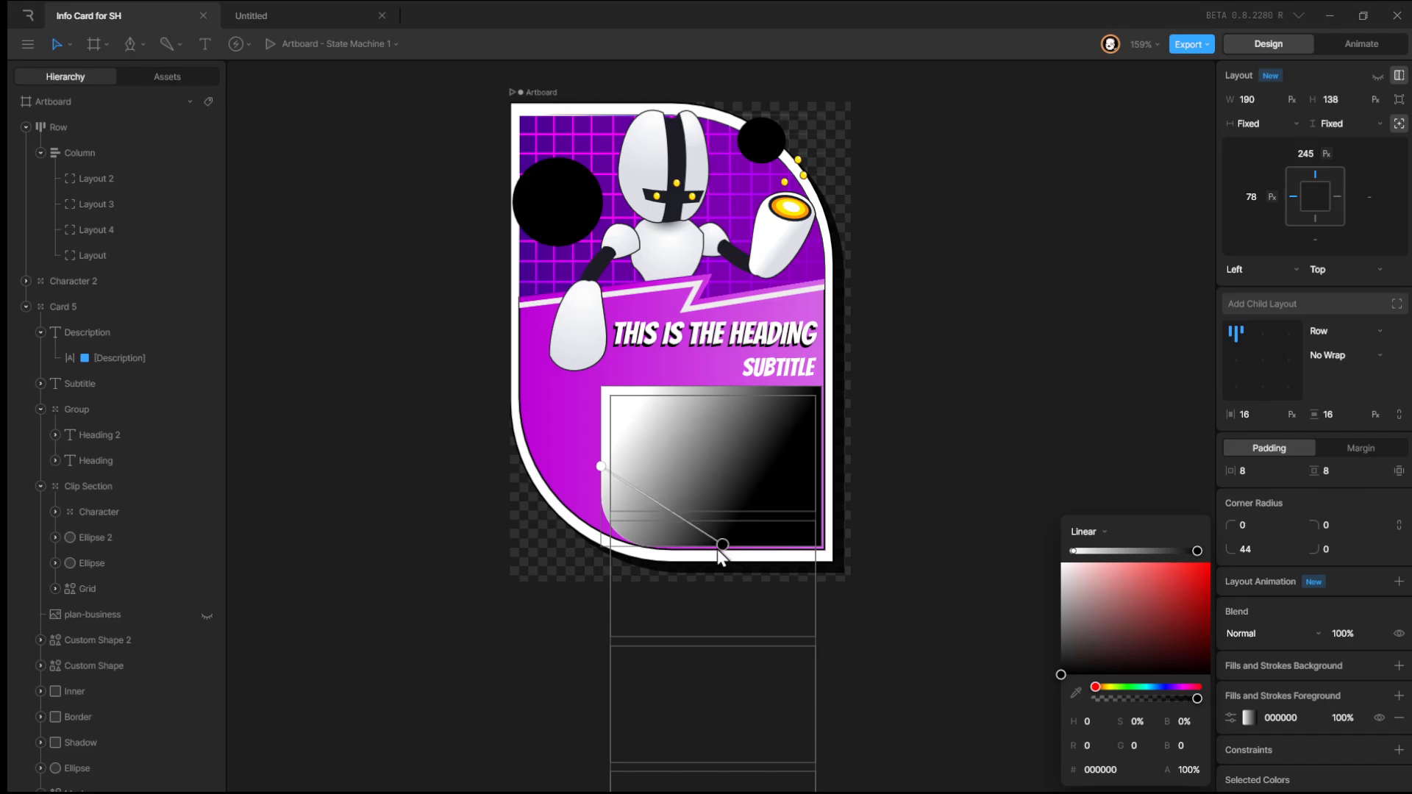
drag(602, 466, 721, 534)
mouse_move(726, 541)
mouse_down()
mouse_move(735, 513)
mouse_move(712, 540)
mouse_move(713, 516)
mouse_up()
Sample the card's magenta with the eyedropper for both gradient stops.
scroll(727, 537, up, 5)
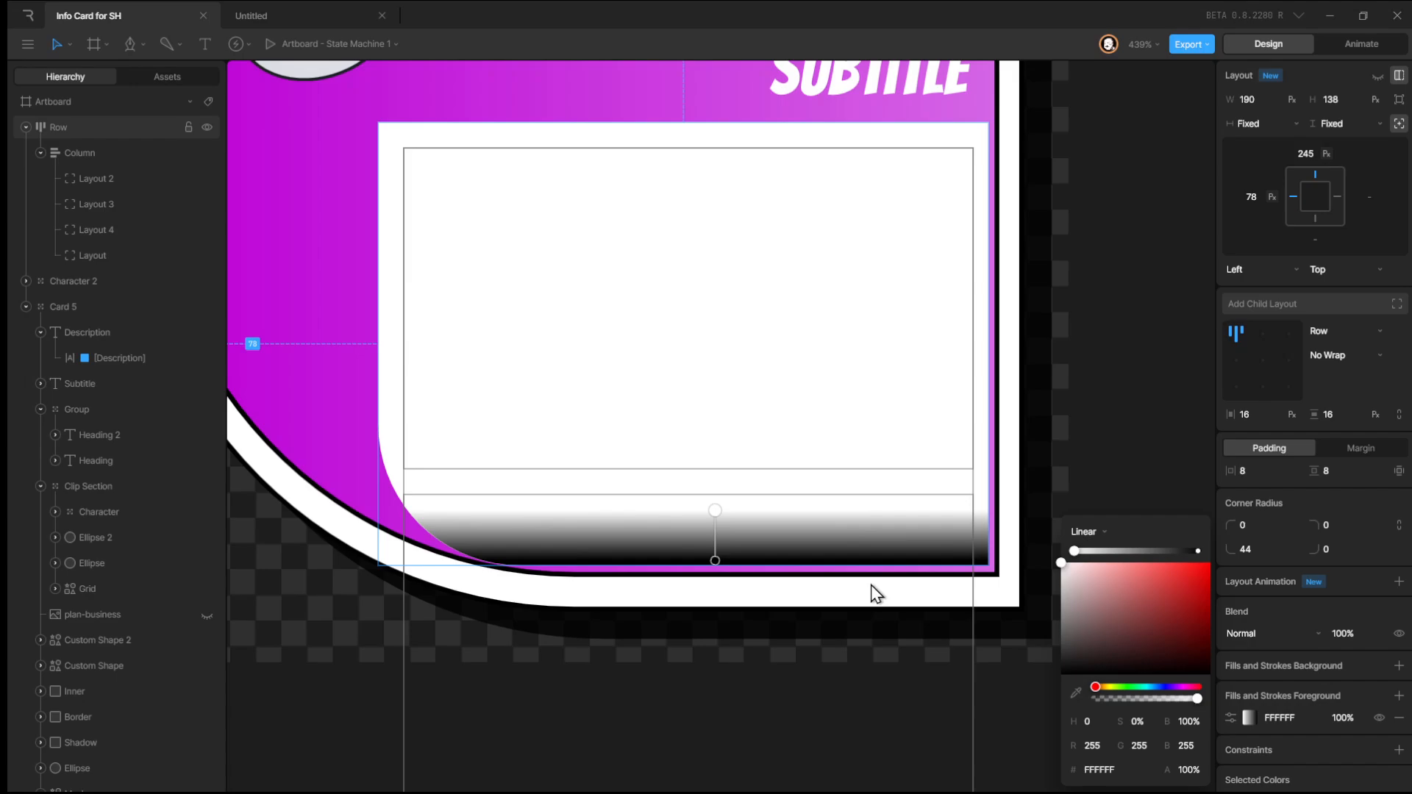
click(716, 561)
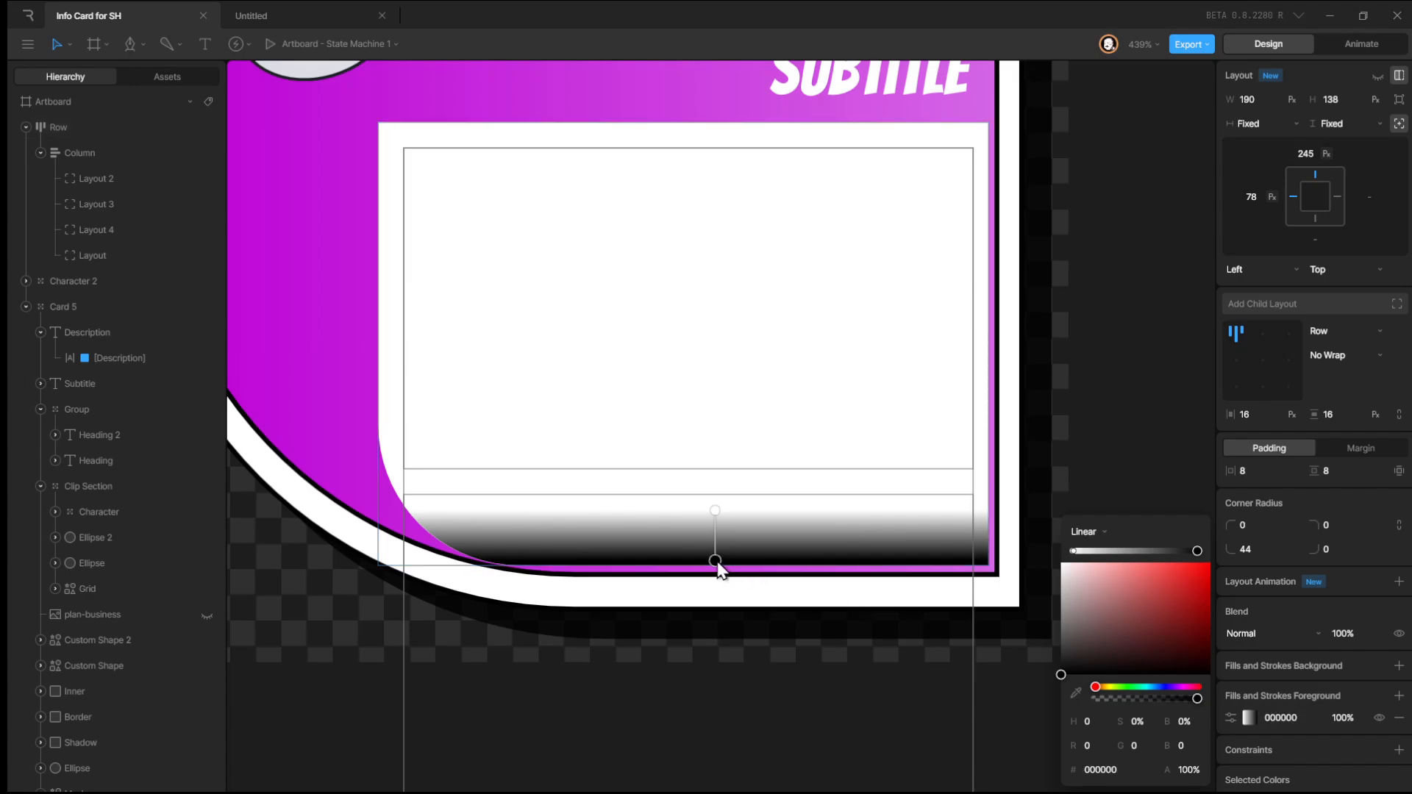
click(1076, 693)
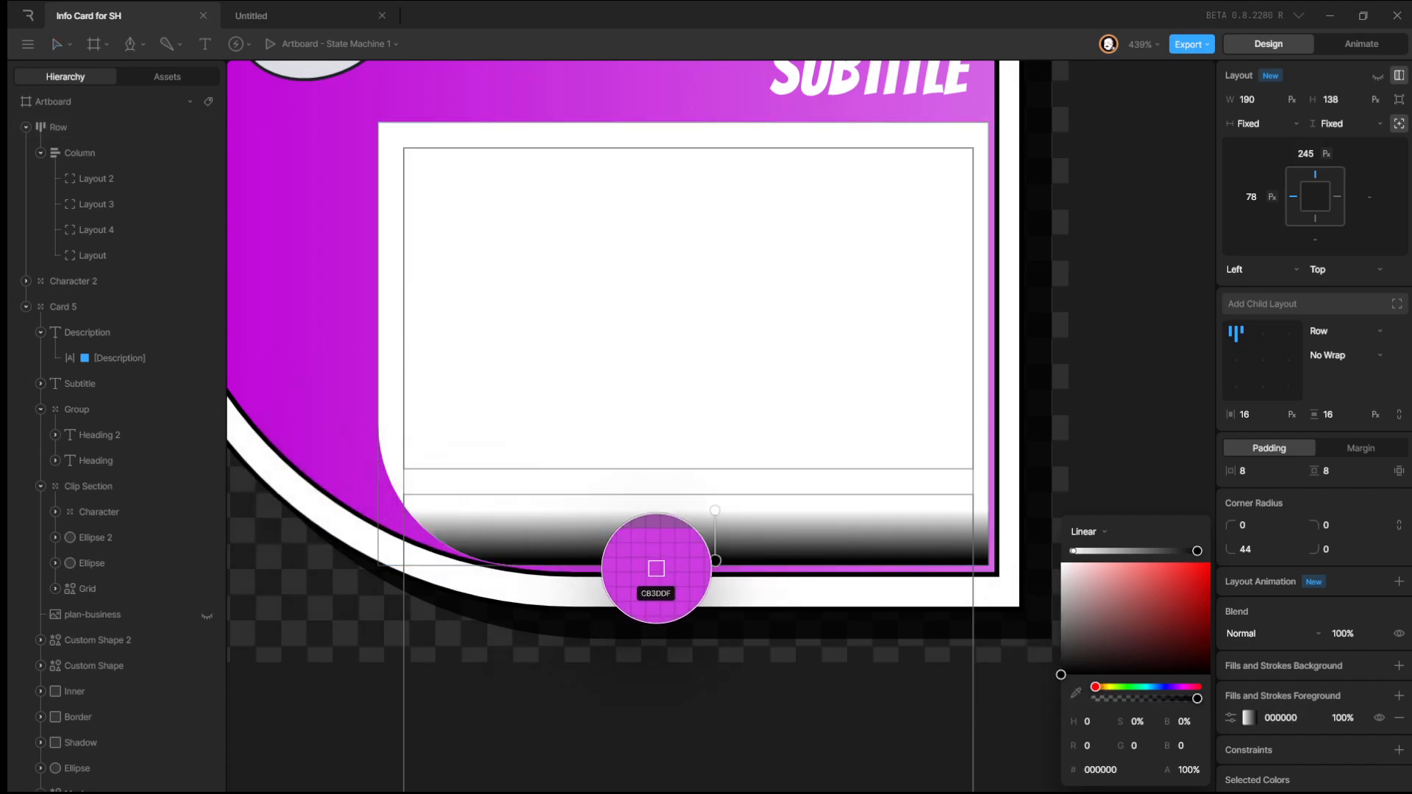
click(656, 568)
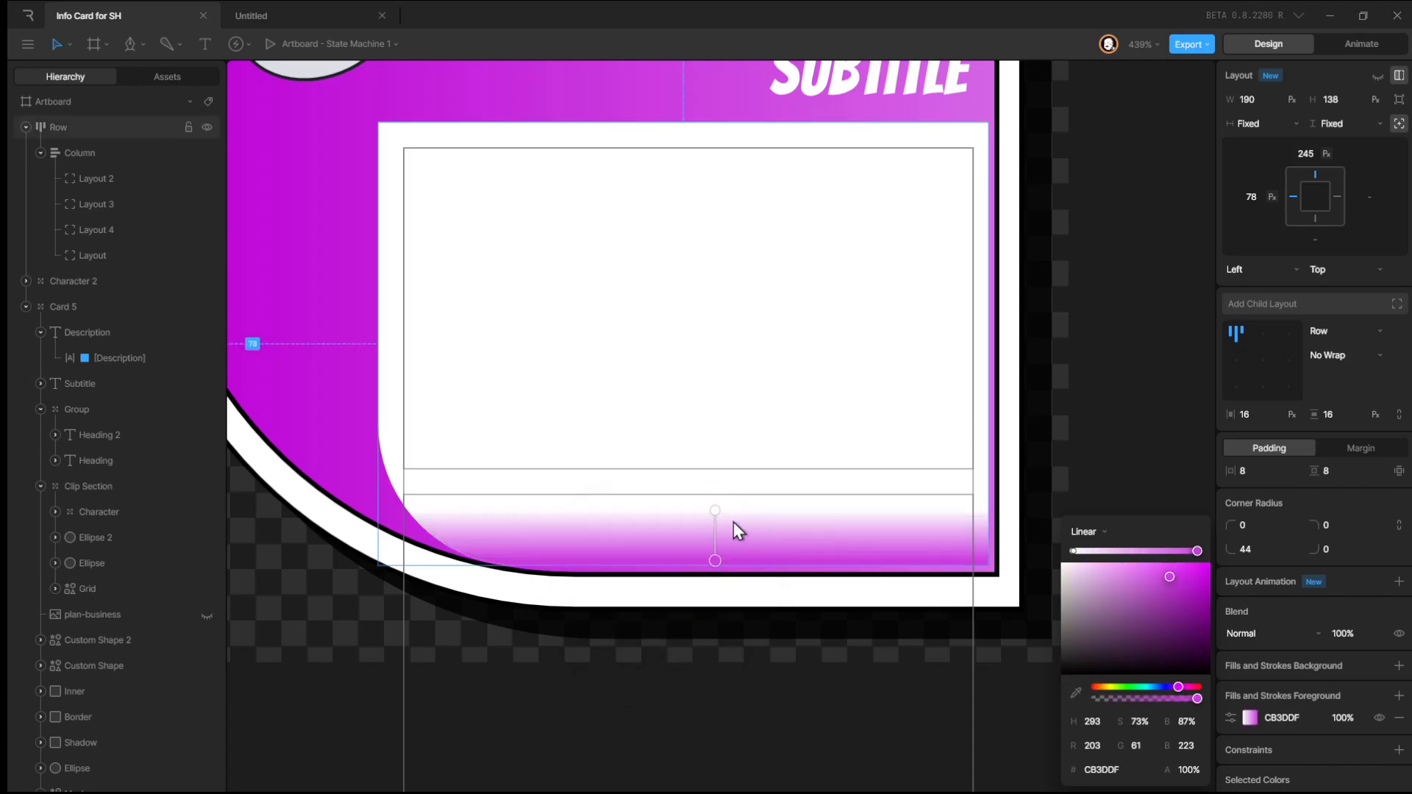
click(715, 511)
click(1076, 693)
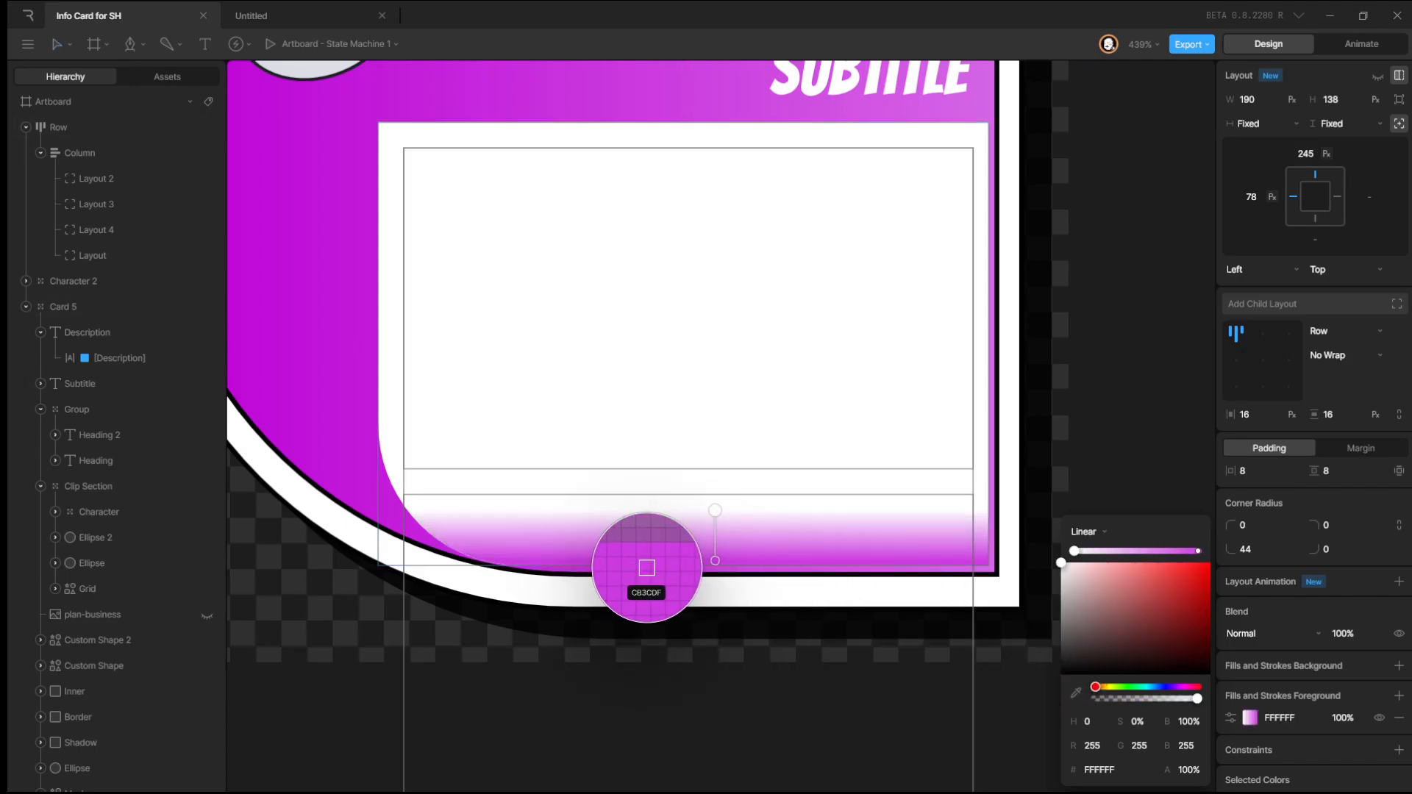
click(665, 569)
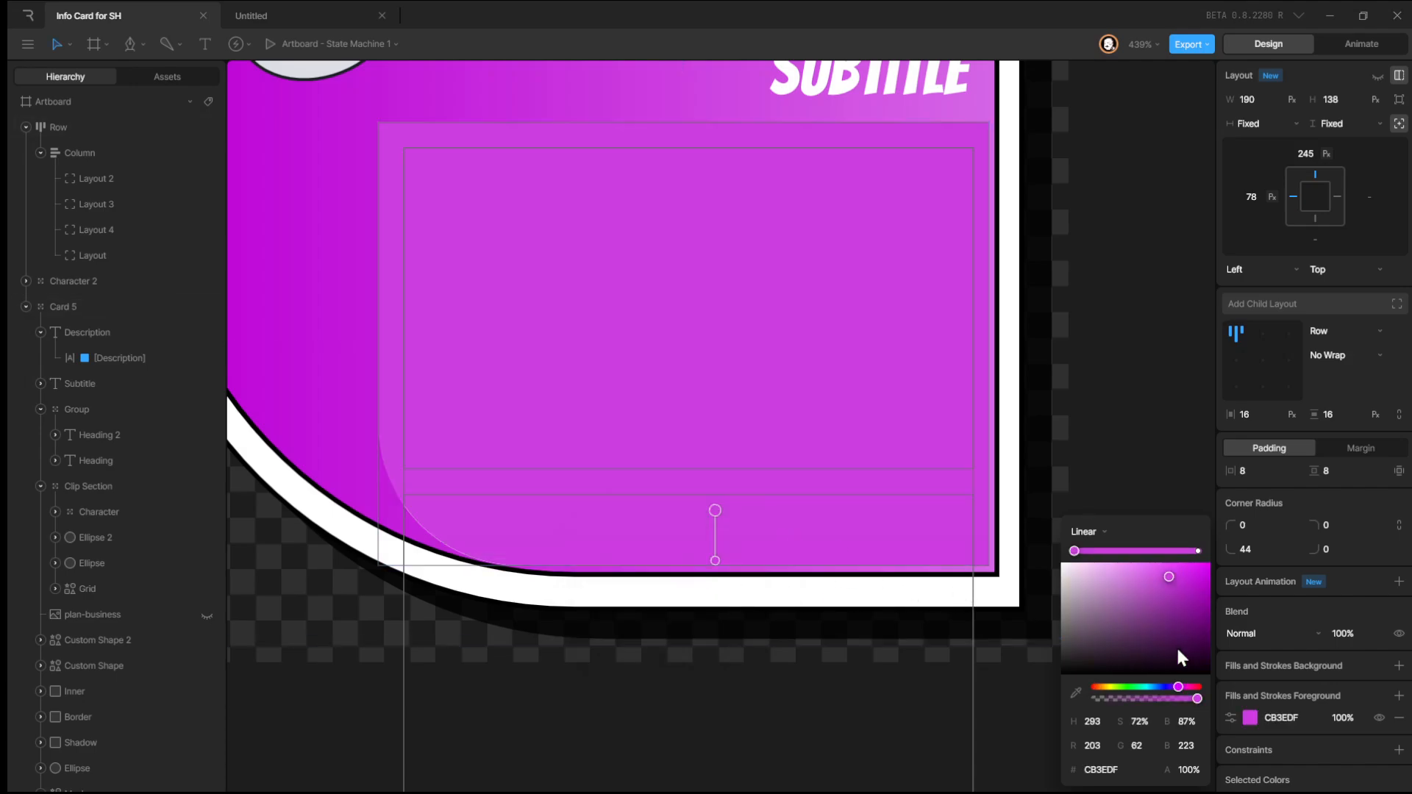
Set the upper gradient stop's opacity to 0% and nudge both gradient handles upward slightly.
drag(1196, 700, 964, 701)
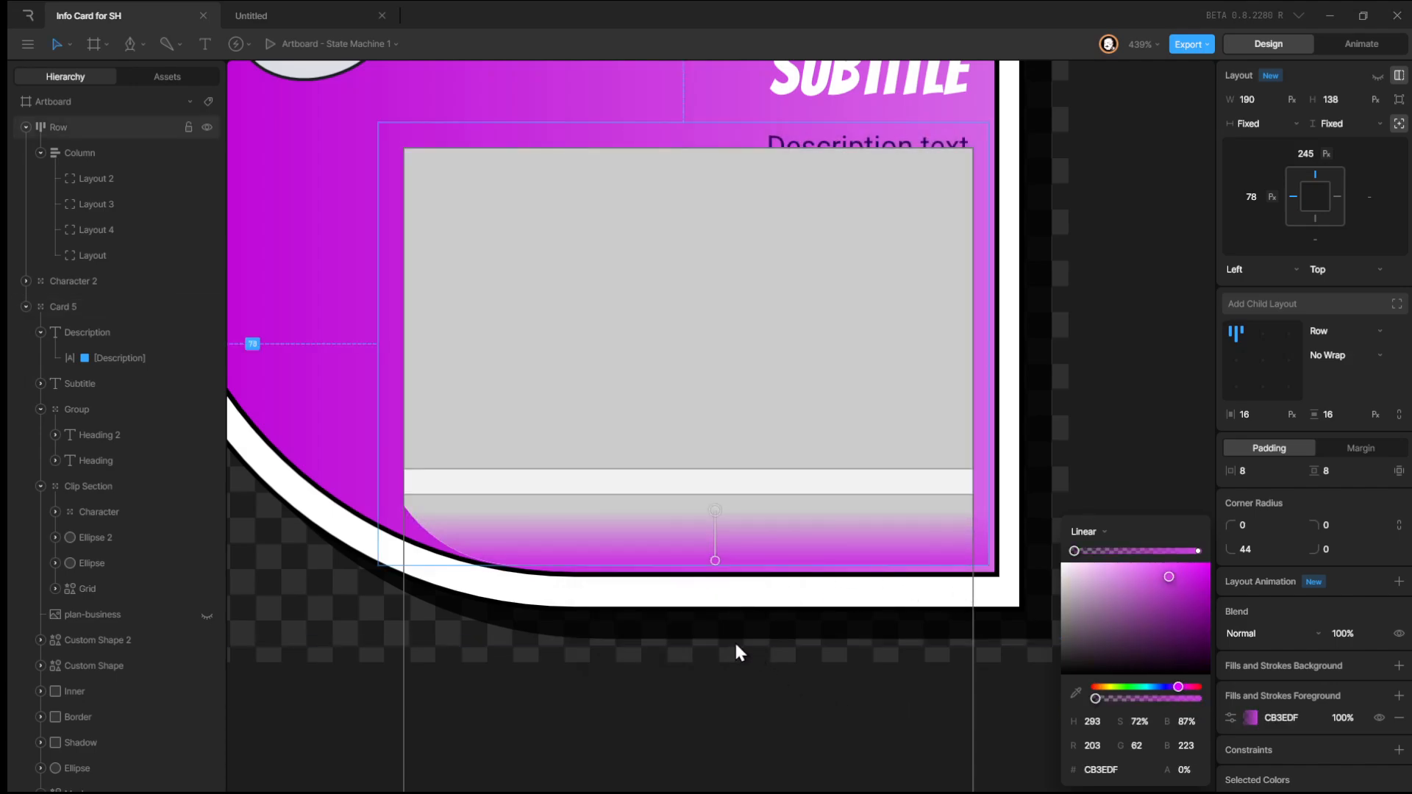
mouse_move(715, 510)
mouse_down()
mouse_move(714, 479)
mouse_move(713, 501)
mouse_up()
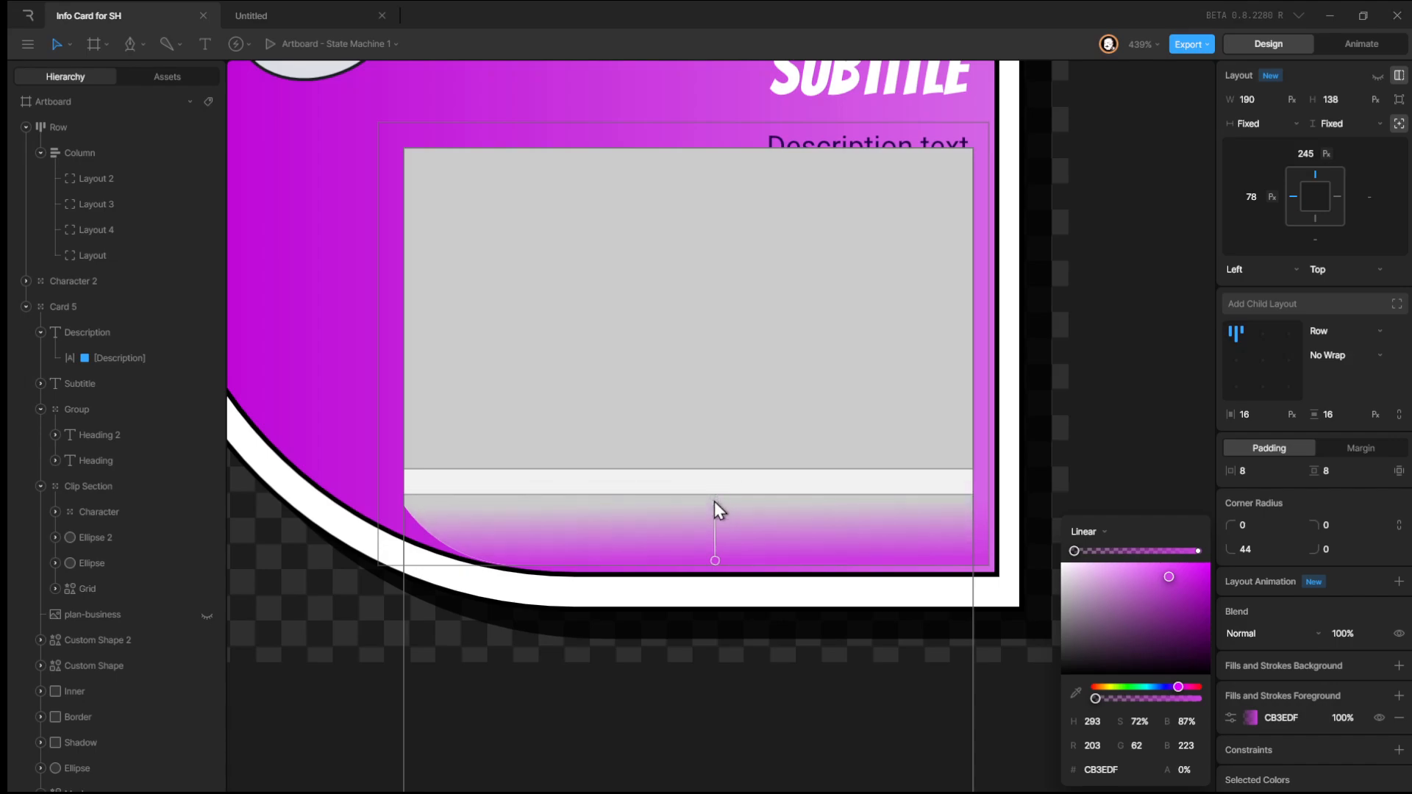
drag(715, 561, 714, 552)
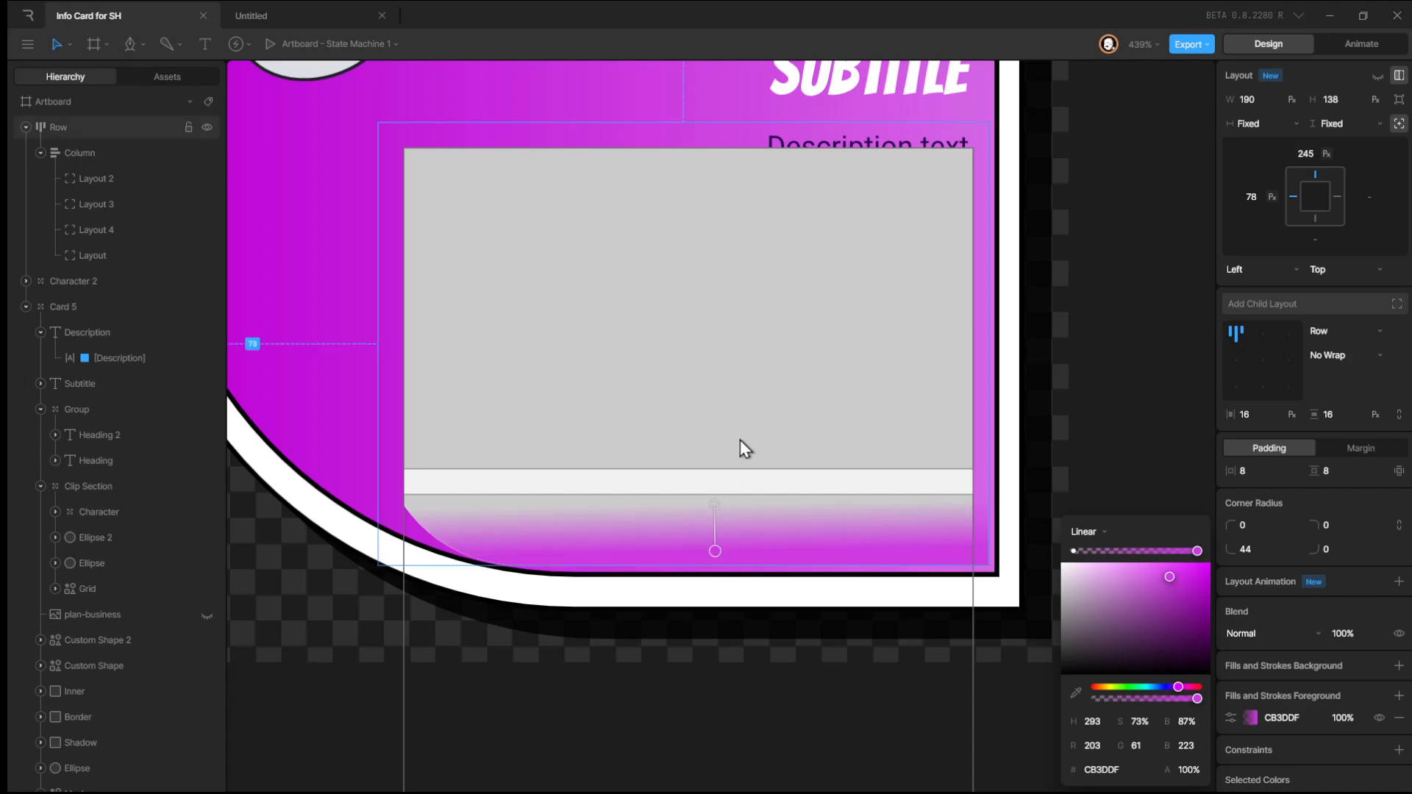
Remove the column layout's background fill.
scroll(755, 368, down, 4)
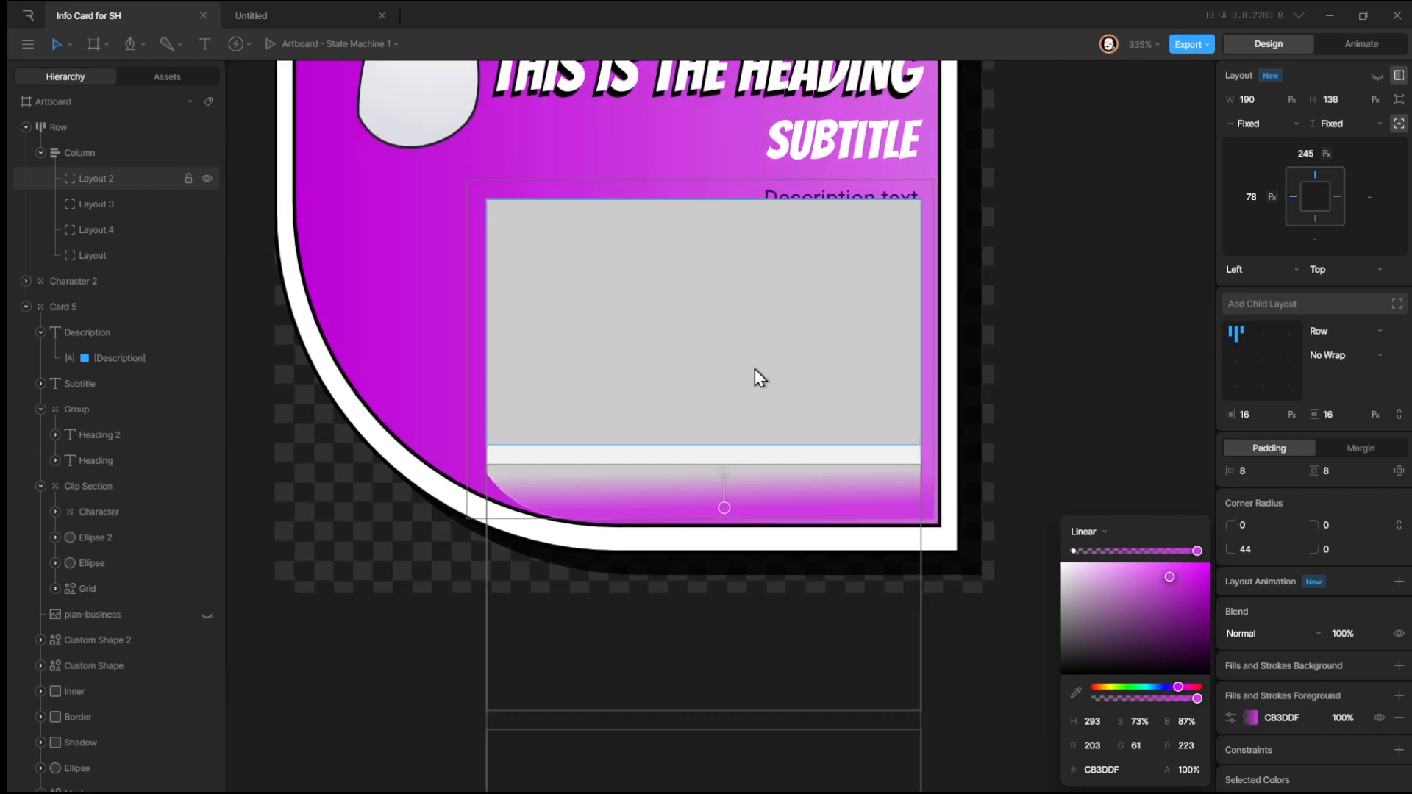
click(100, 152)
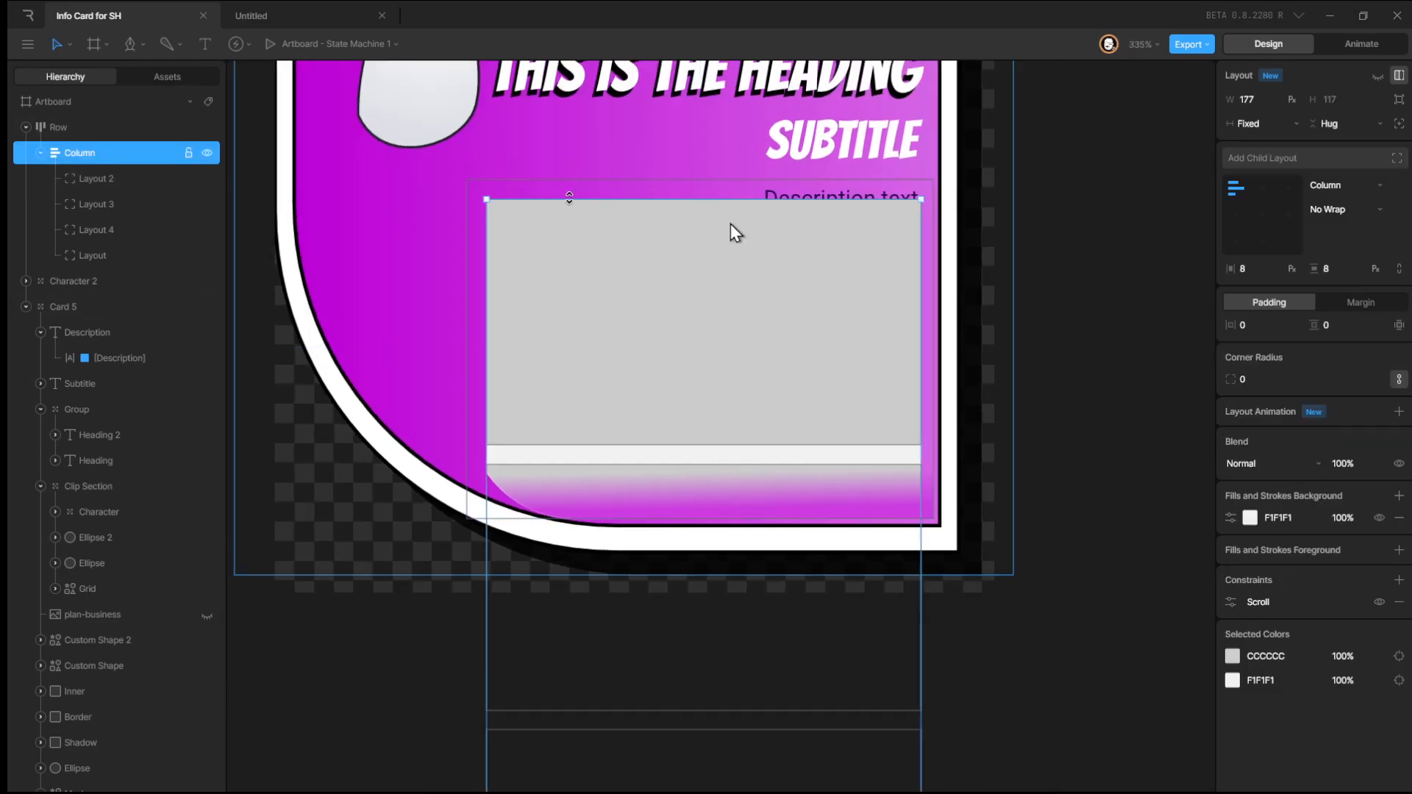
click(1400, 519)
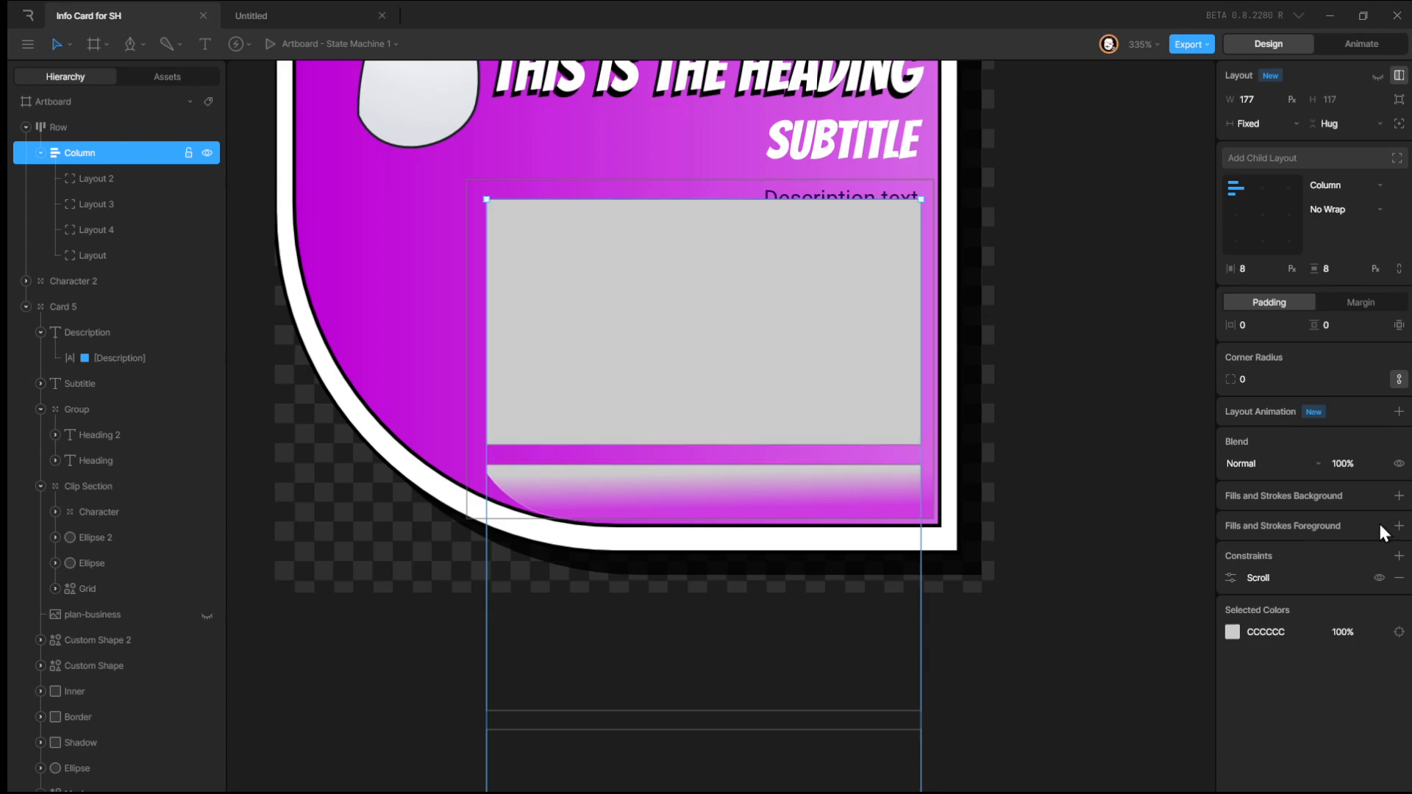
Move the Description text into the first child layout, Layout 2.
click(91, 179)
click(120, 151)
drag(95, 334, 119, 178)
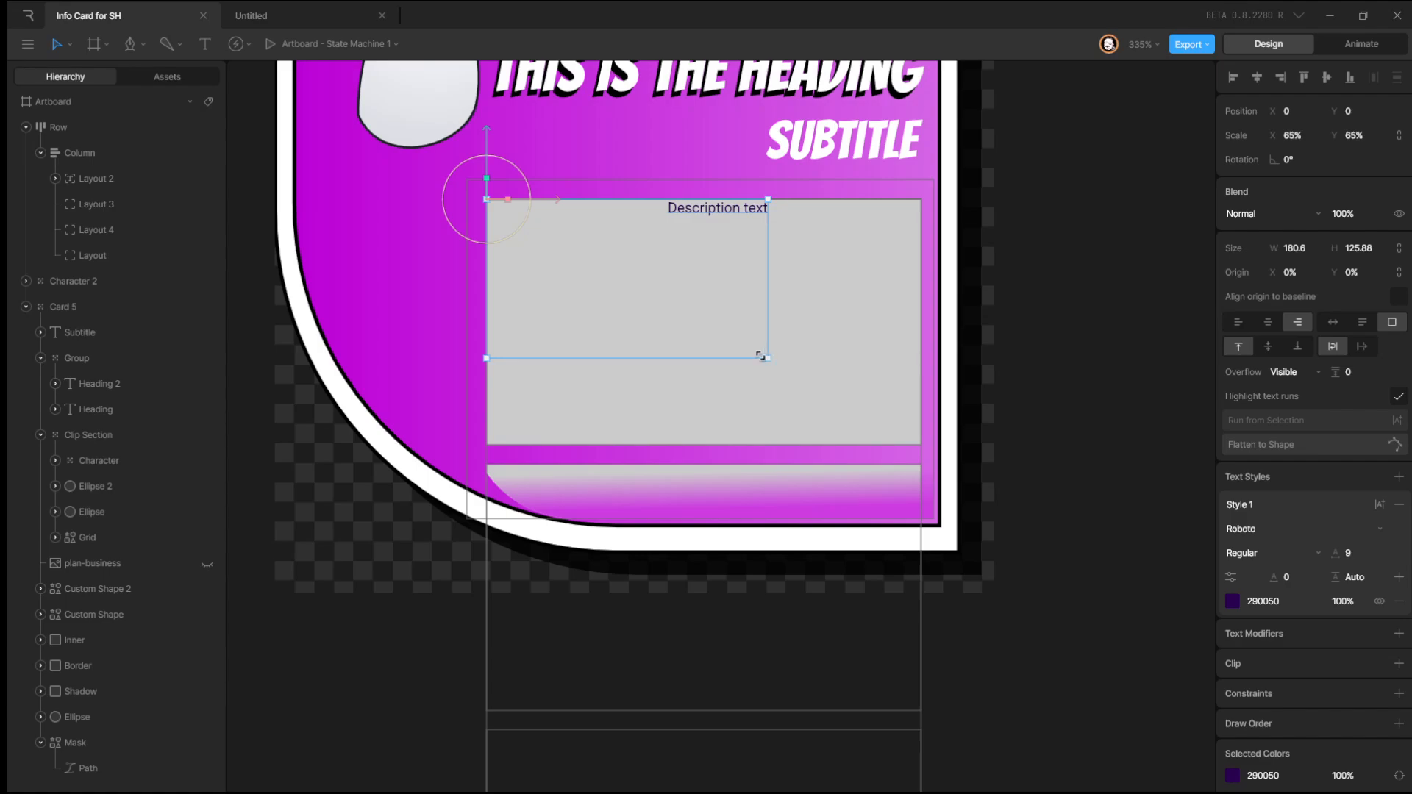
click(55, 179)
click(120, 209)
click(122, 187)
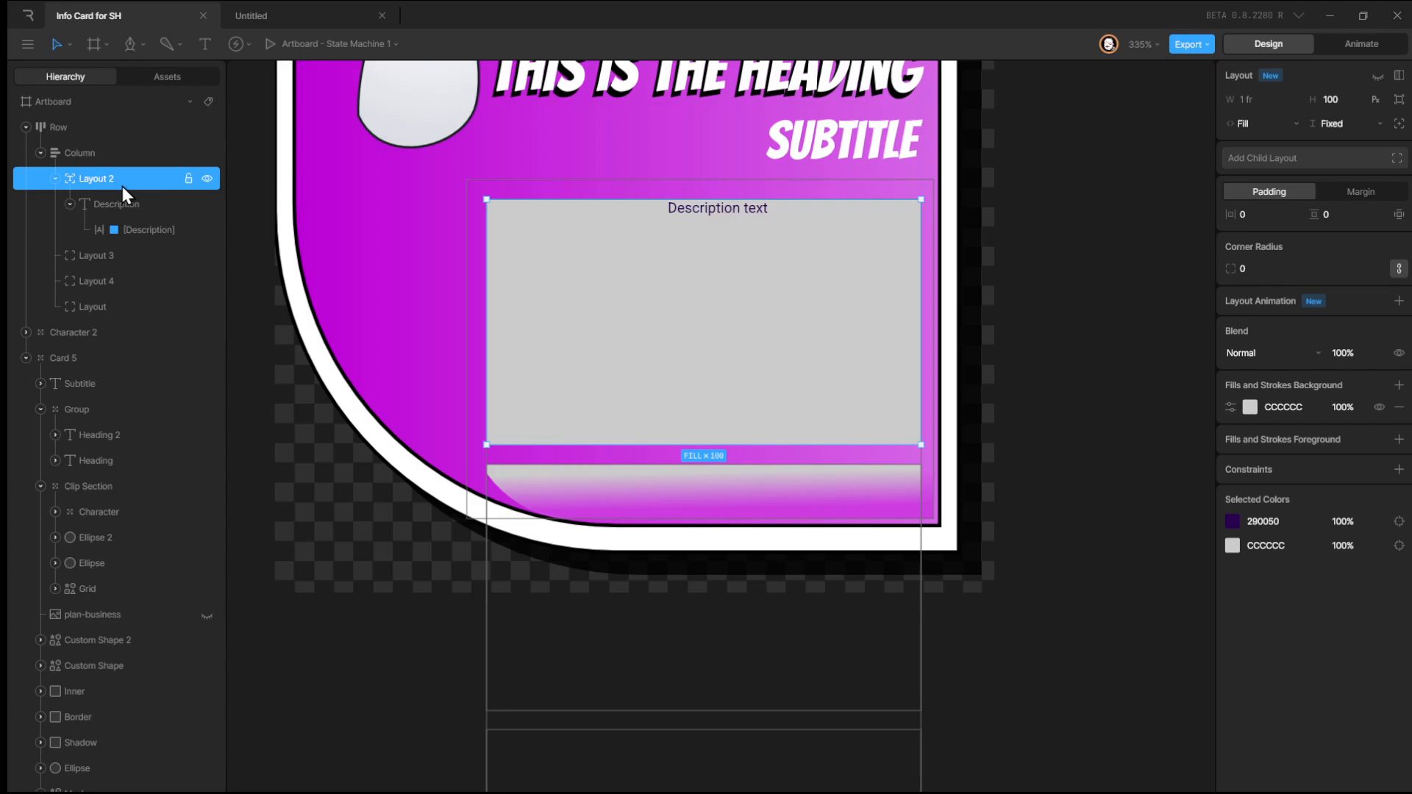
Set the Description text box width to 213.
click(120, 201)
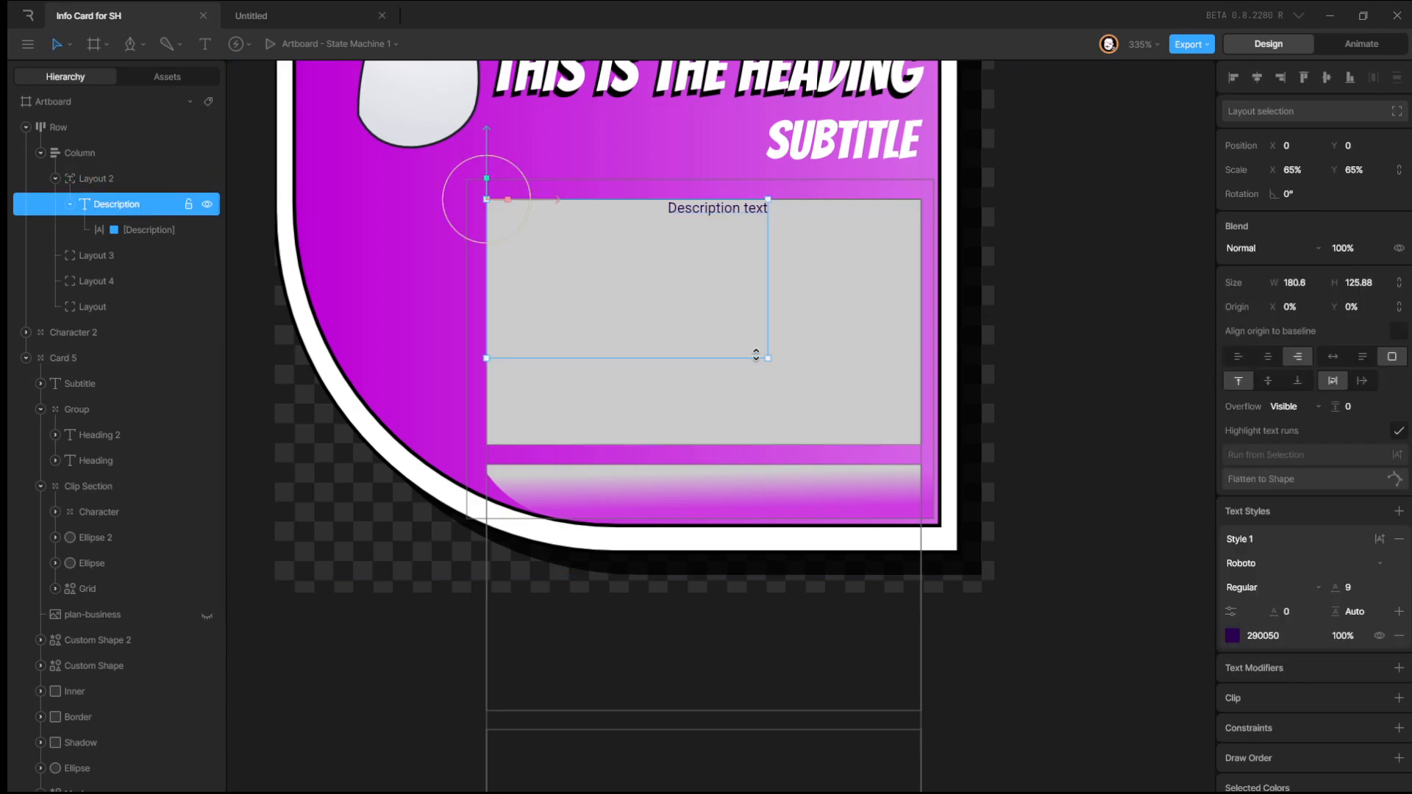
drag(767, 357, 925, 388)
key(ctrl+z)
click(1305, 282)
text(219)
key(Return)
drag(1298, 274, 1296, 295)
Set the Description text's scale to 100% on both axes.
drag(1297, 171, 1349, 190)
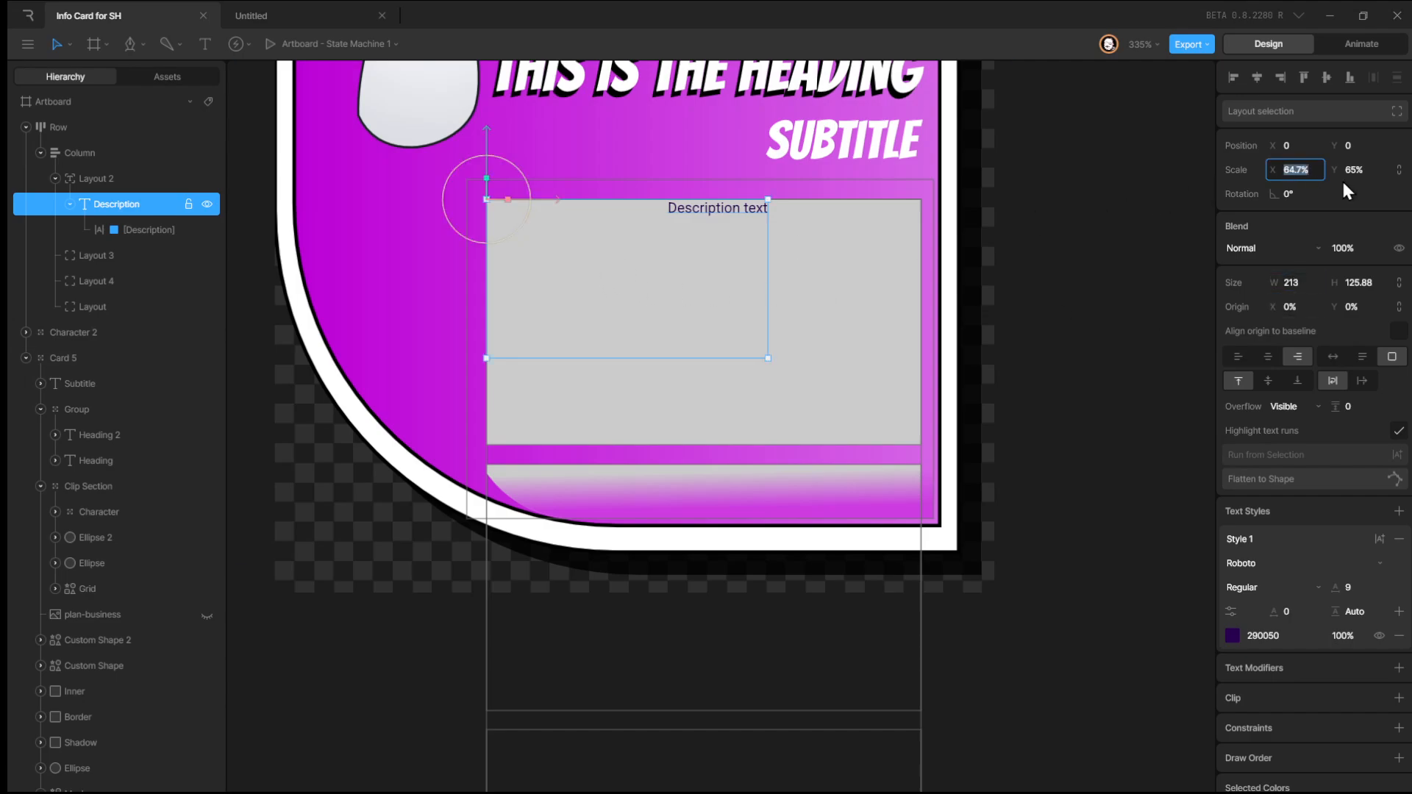
text(100)
key(Return)
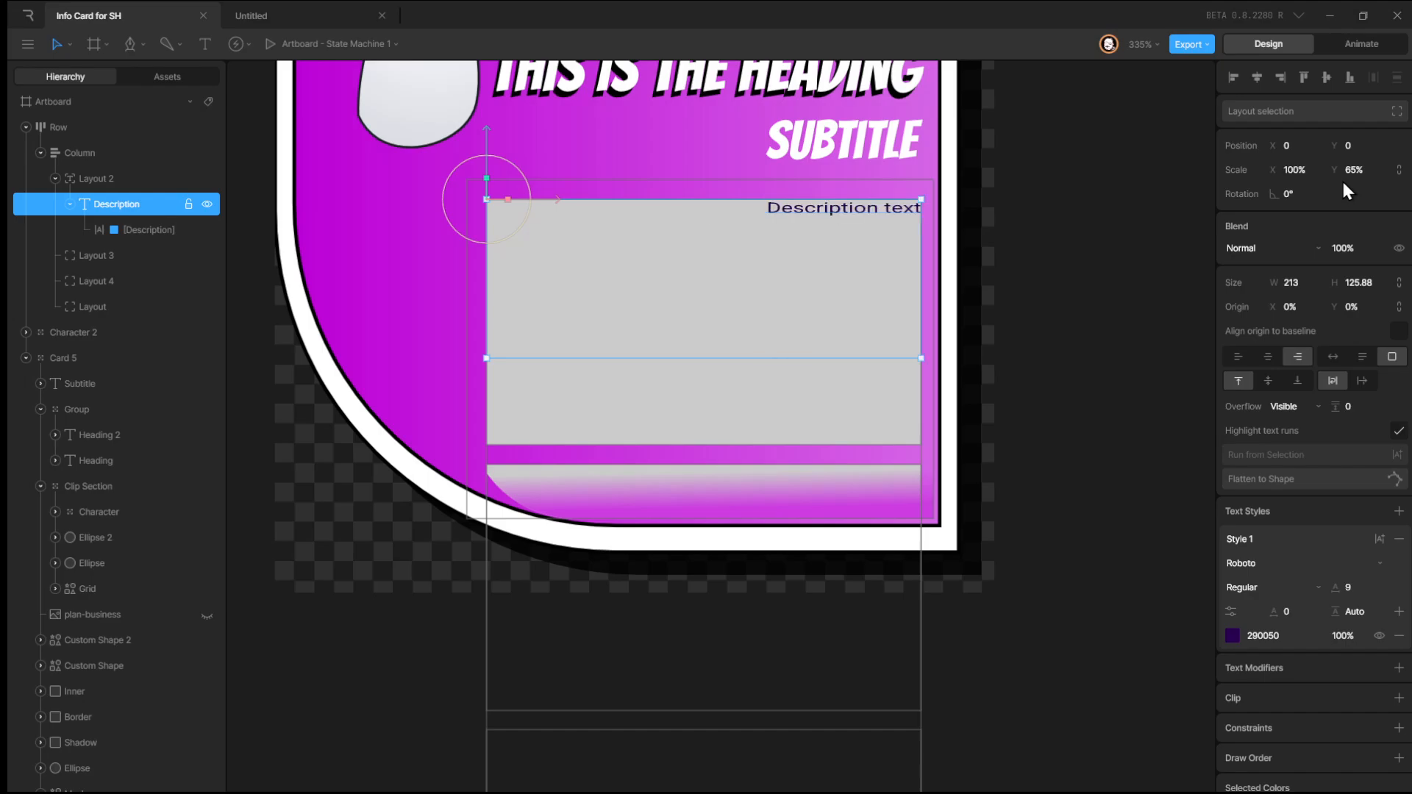
click(1357, 171)
text(100)
key(Return)
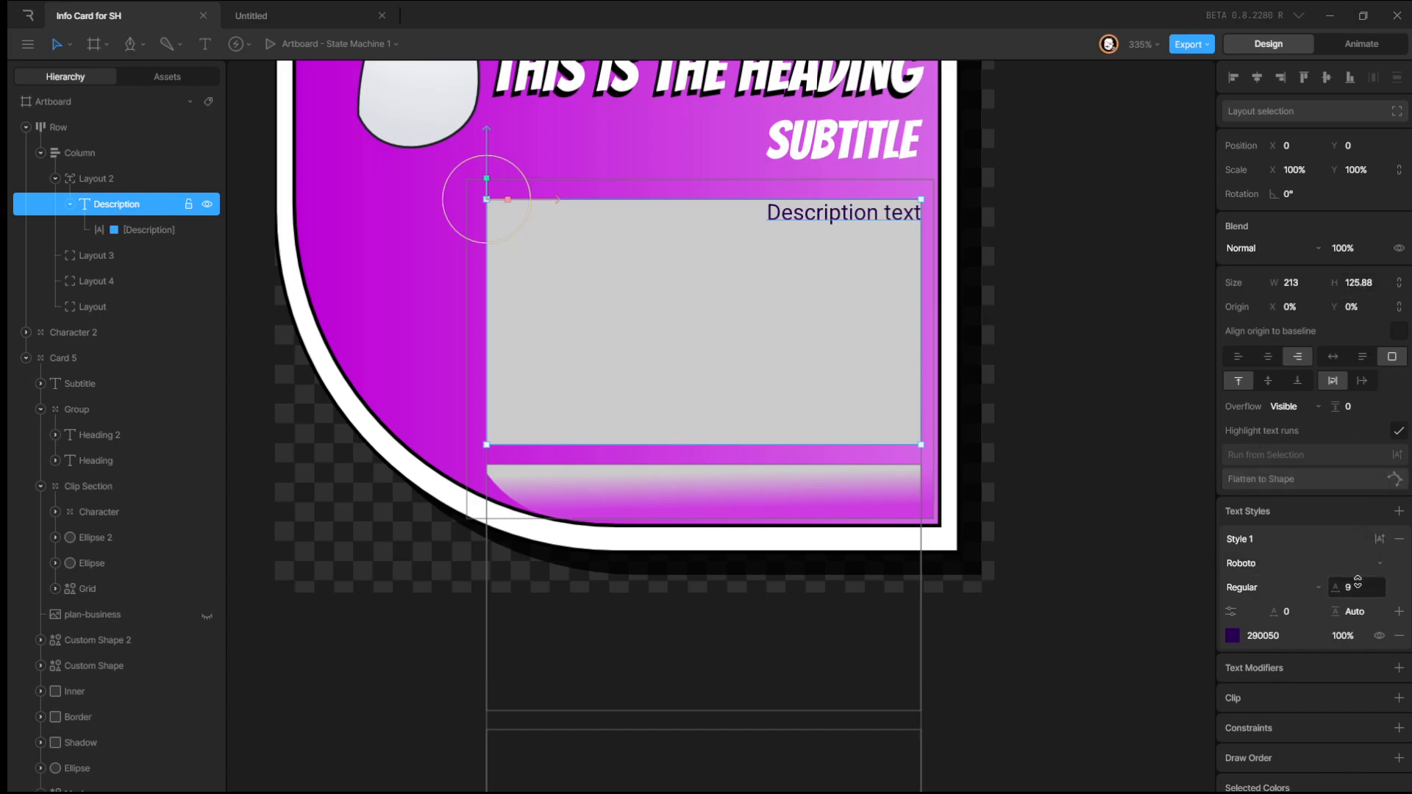
drag(1358, 581, 1358, 589)
scroll(629, 200, down, 3)
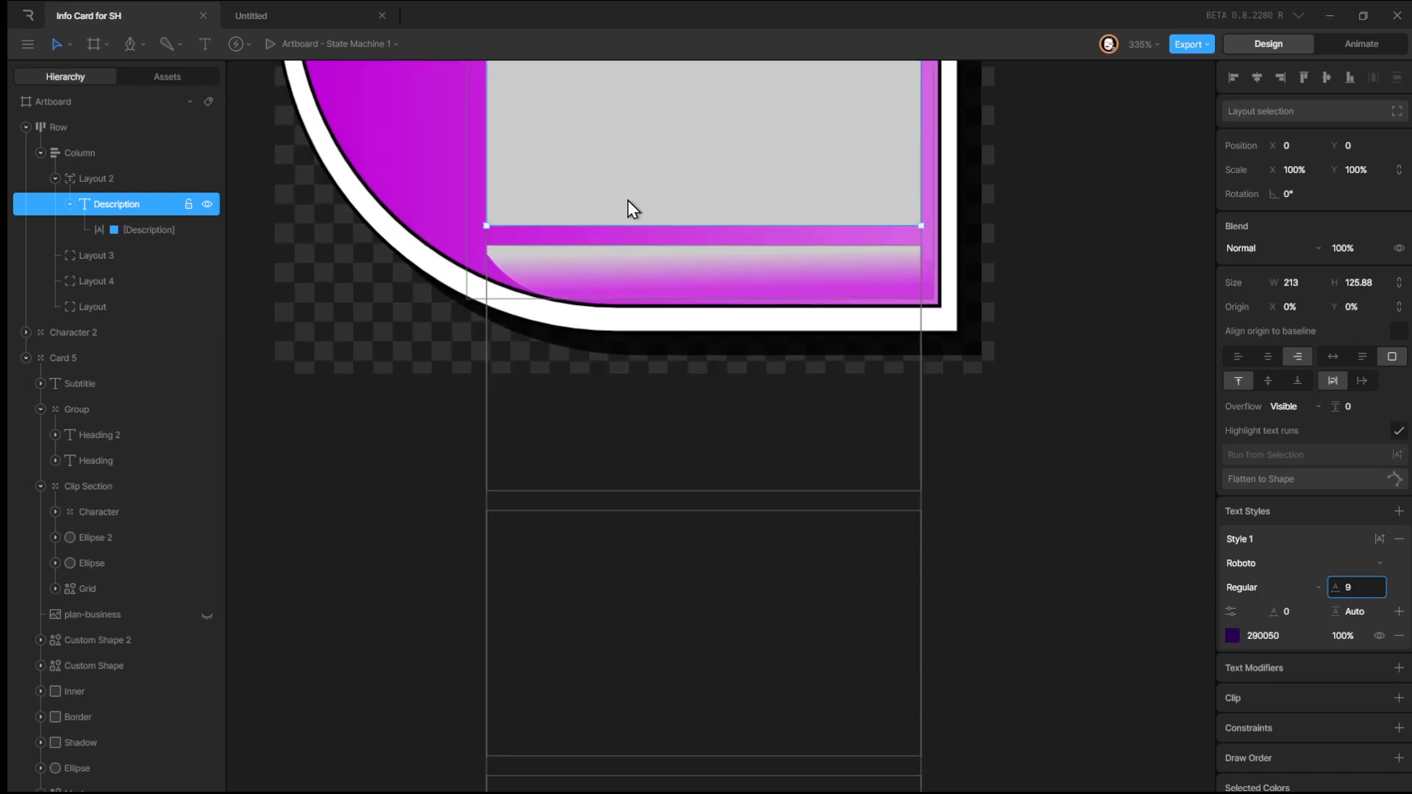
scroll(628, 200, up, 4)
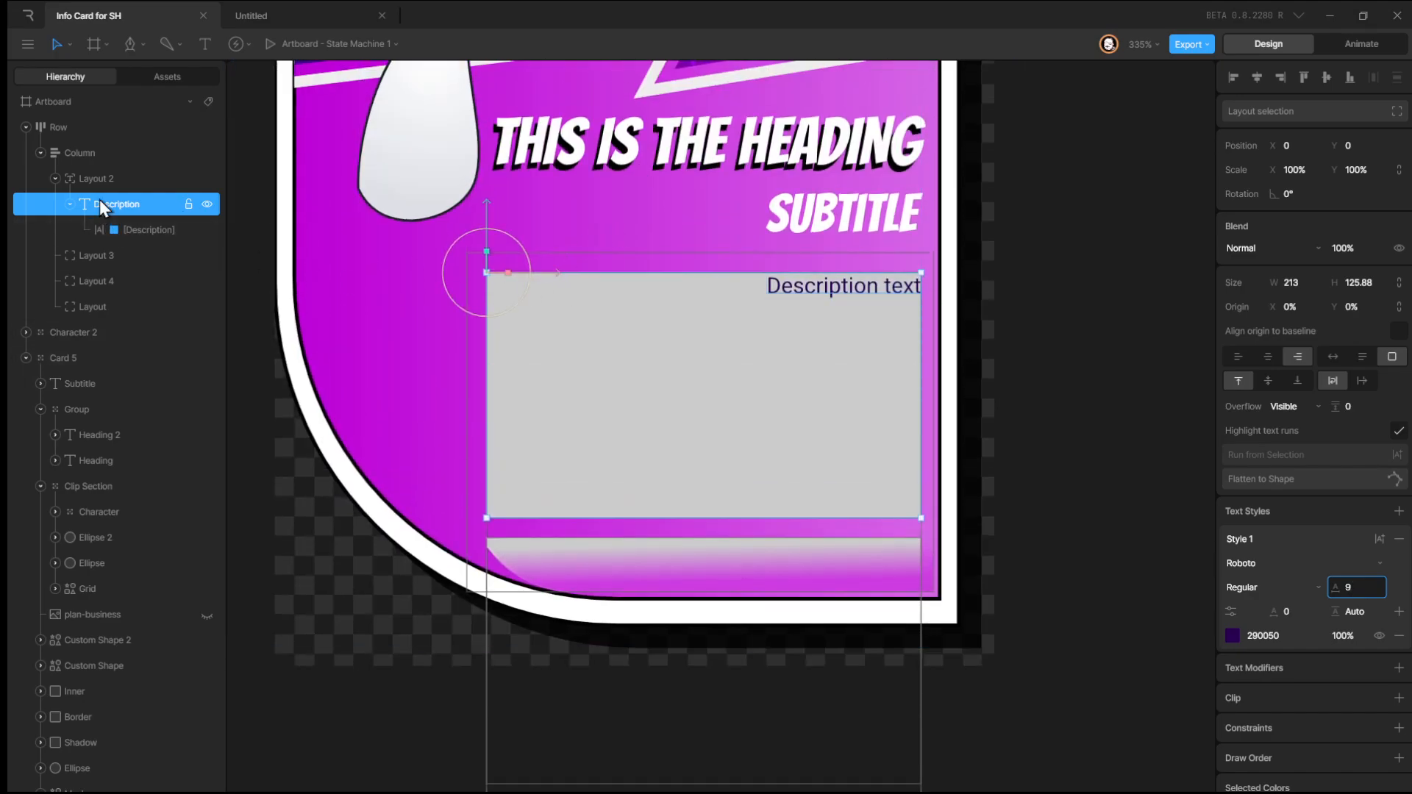
Remove Layout 2's background fill and select Layout 3.
click(109, 179)
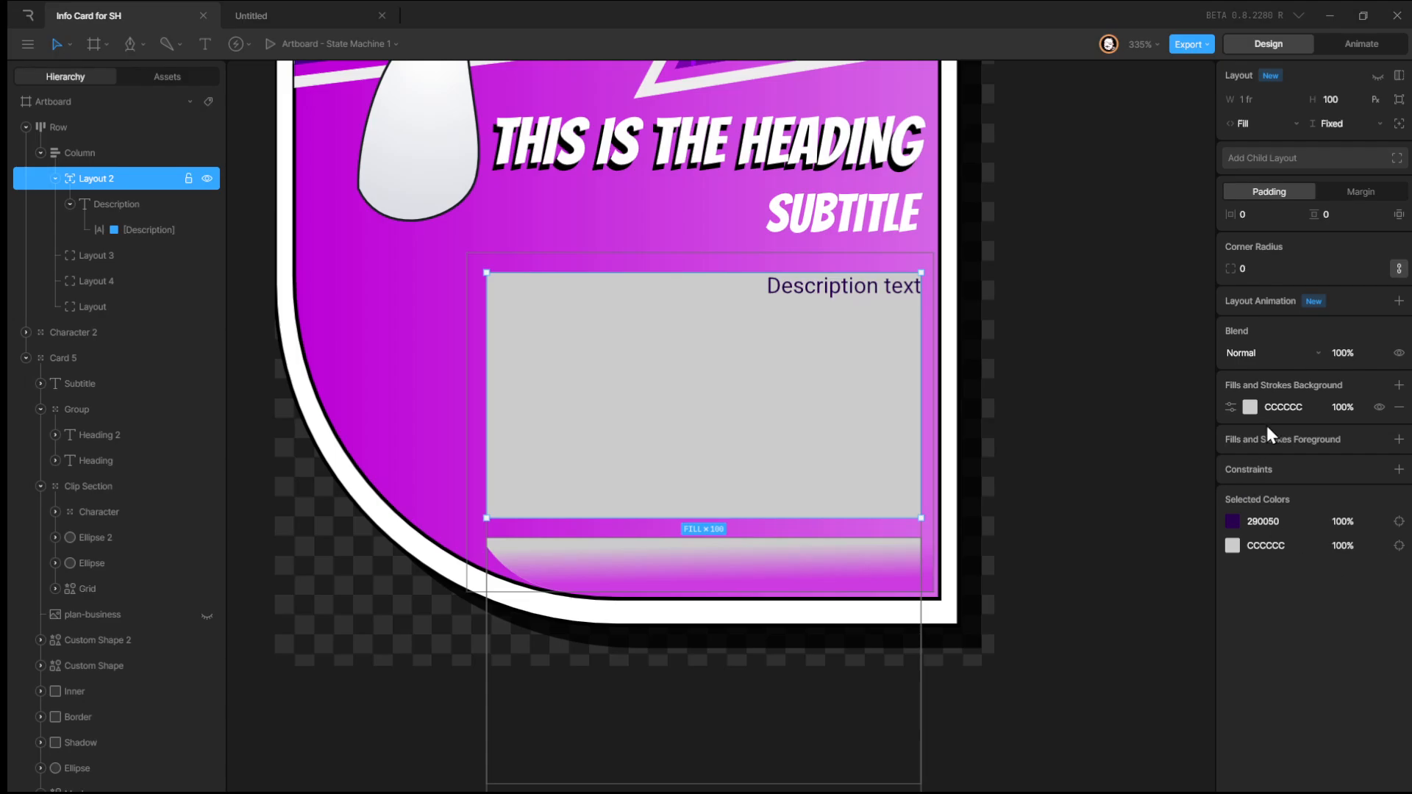
click(1400, 408)
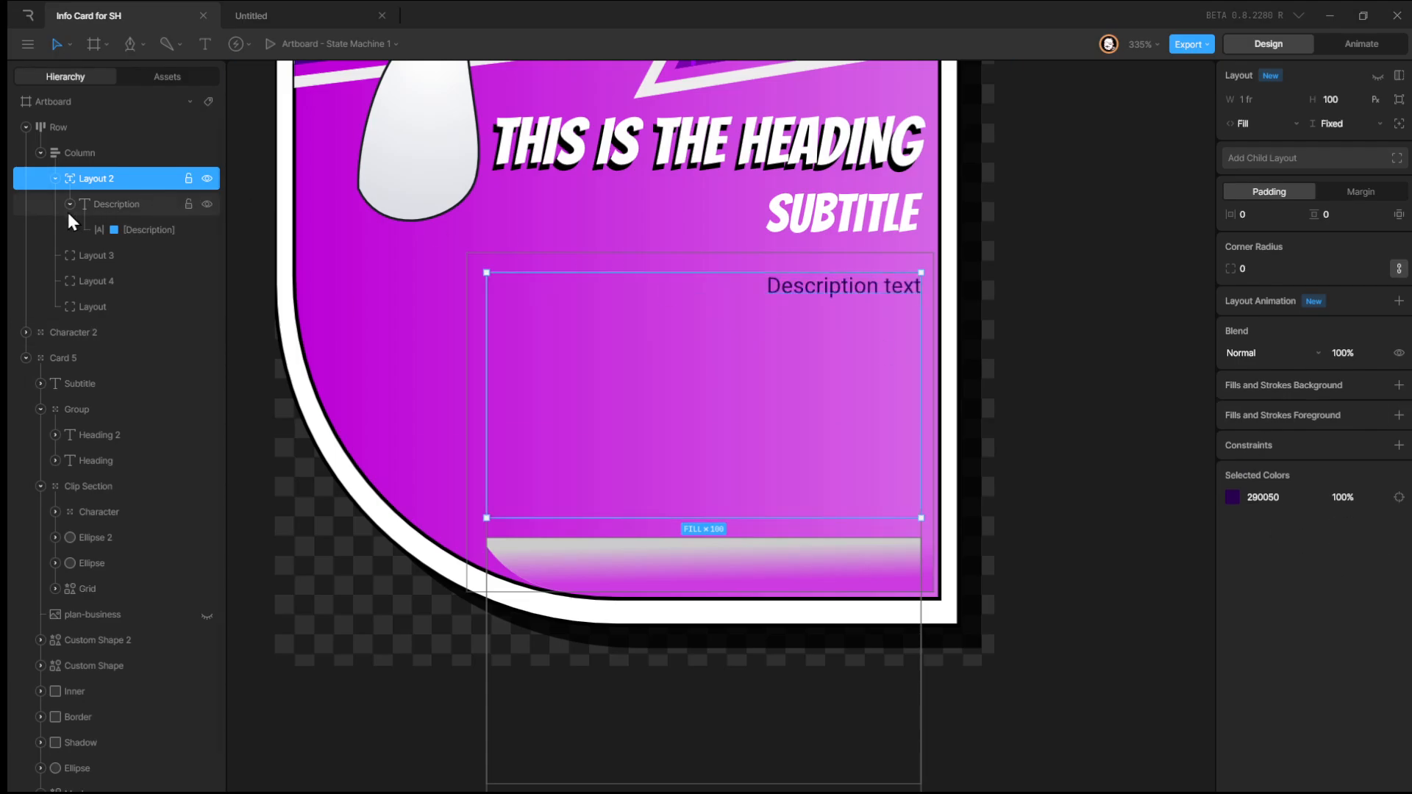
click(111, 255)
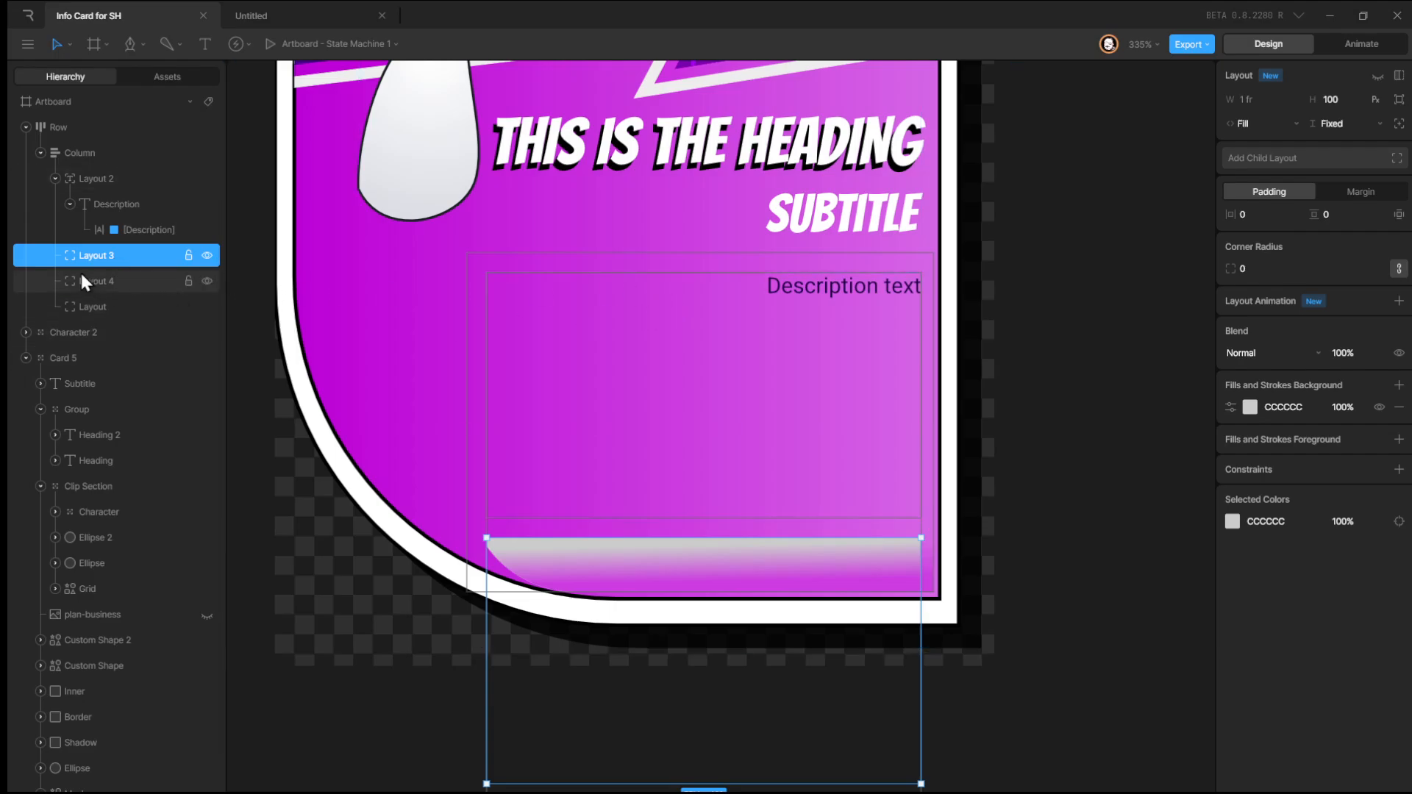
Delete the empty child layouts Layout 3, Layout 4 and Layout, keeping only Layout 2 in the Column.
key(Delete)
click(106, 263)
key(Delete)
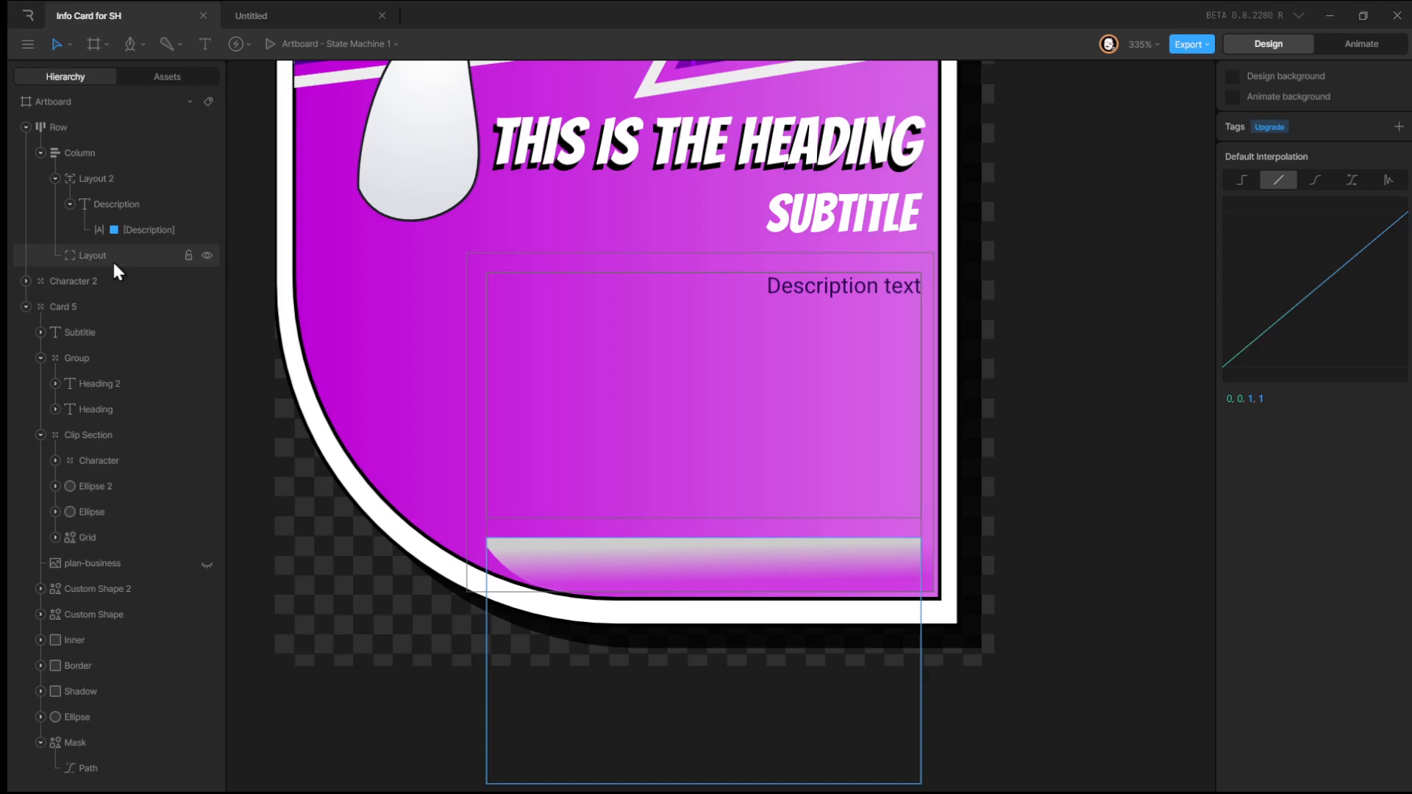
click(114, 259)
key(Delete)
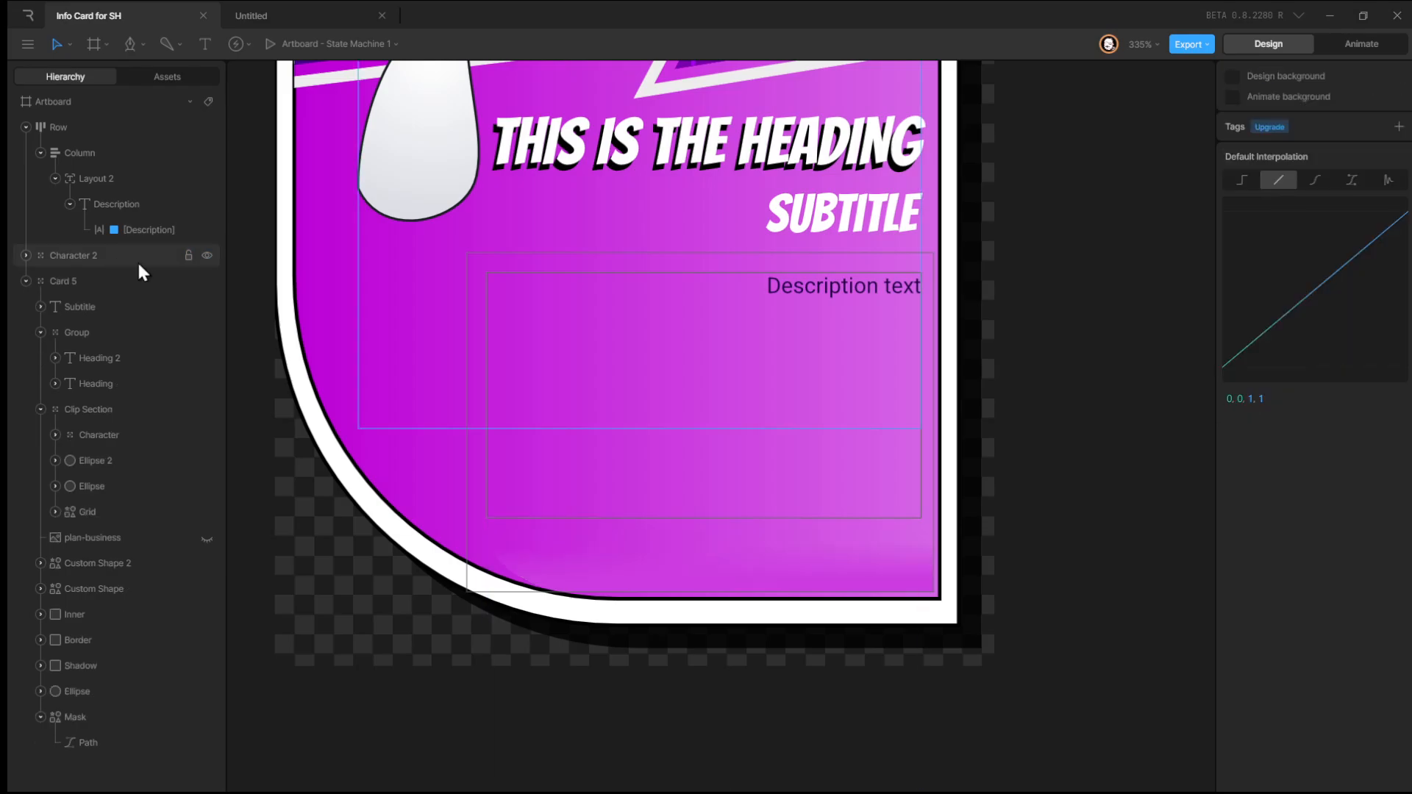
Duplicate Layout 2 together with its Description text to create a second child layout.
click(140, 209)
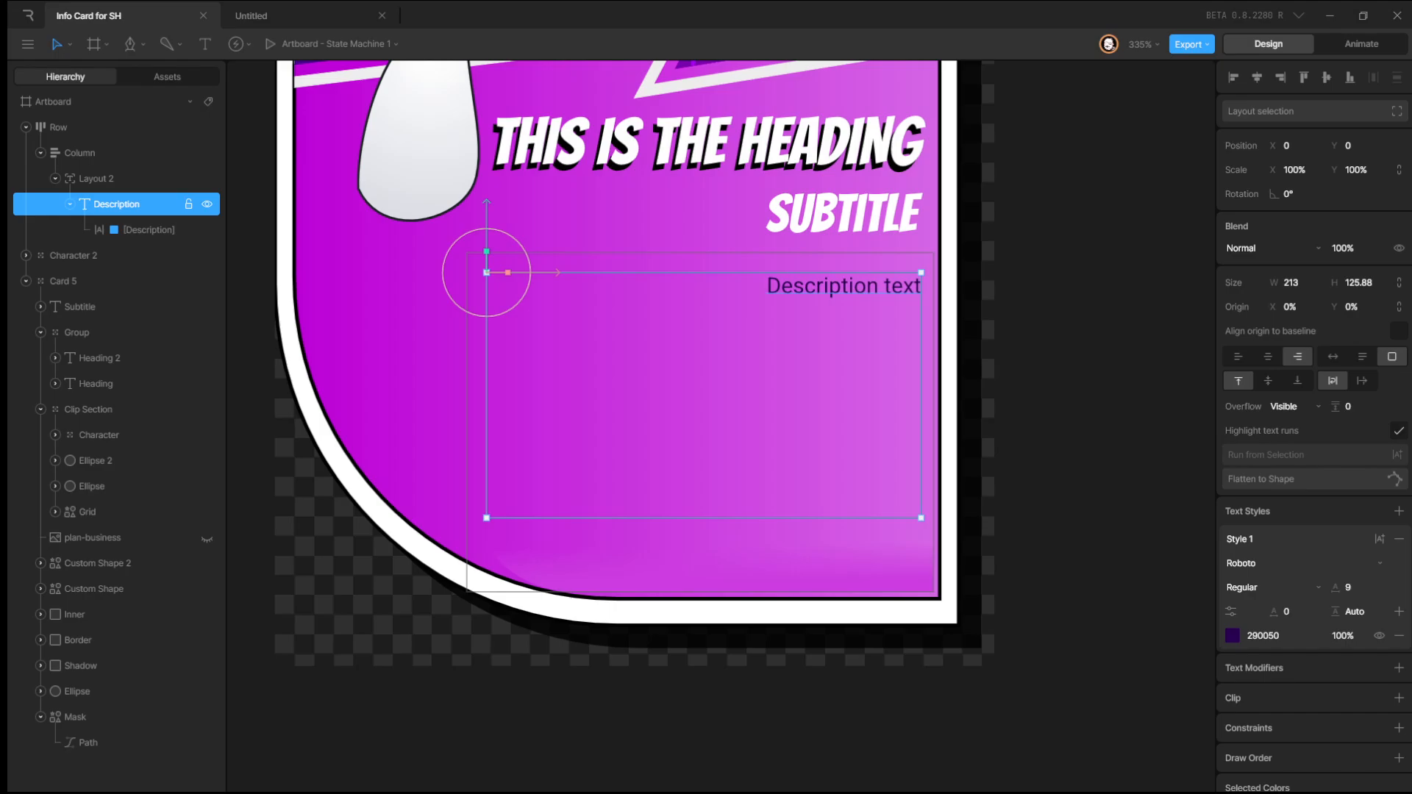
click(117, 187)
key(ctrl+d)
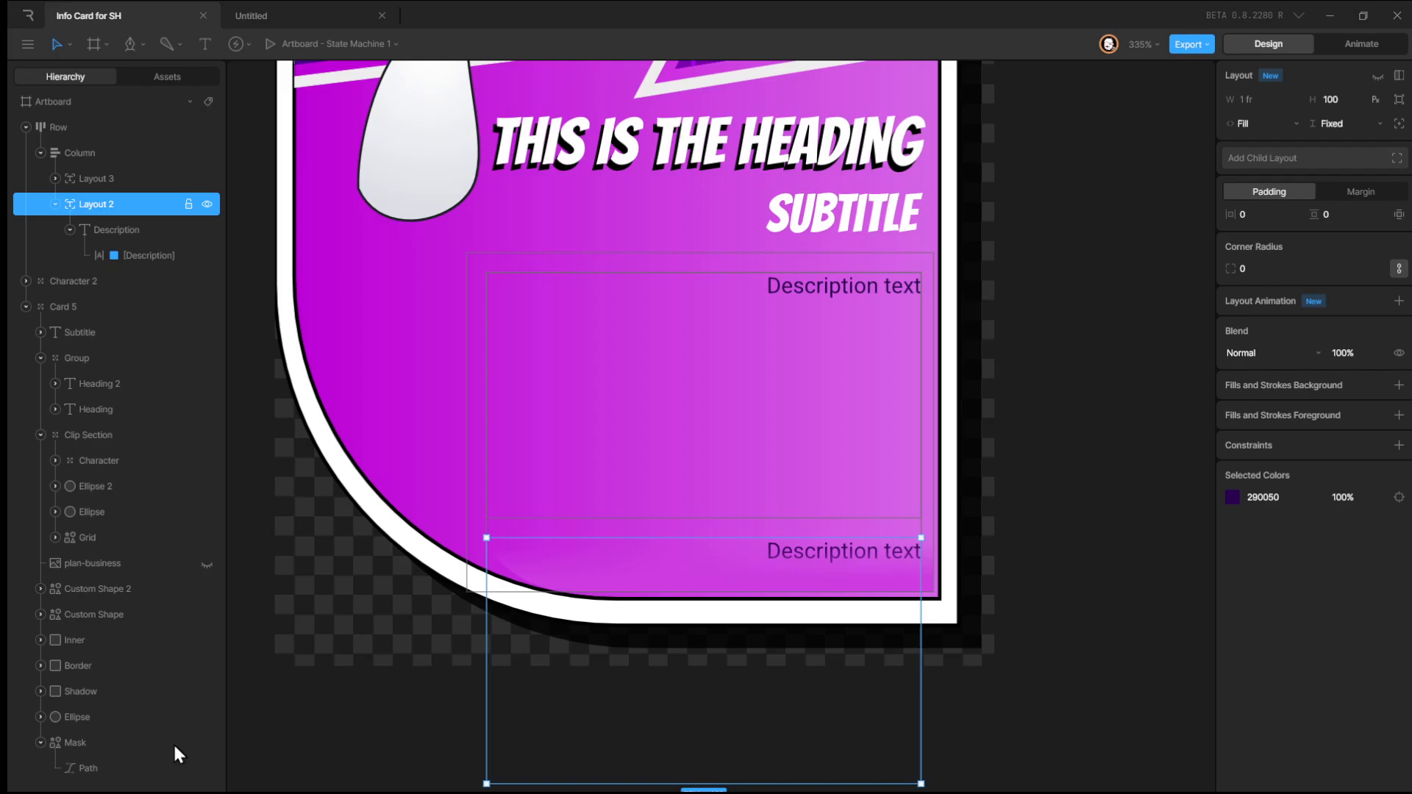
Paste the 'Energon moves with the grace of a ballet dancer…' paragraph into Layout 3's Description text run.
click(121, 181)
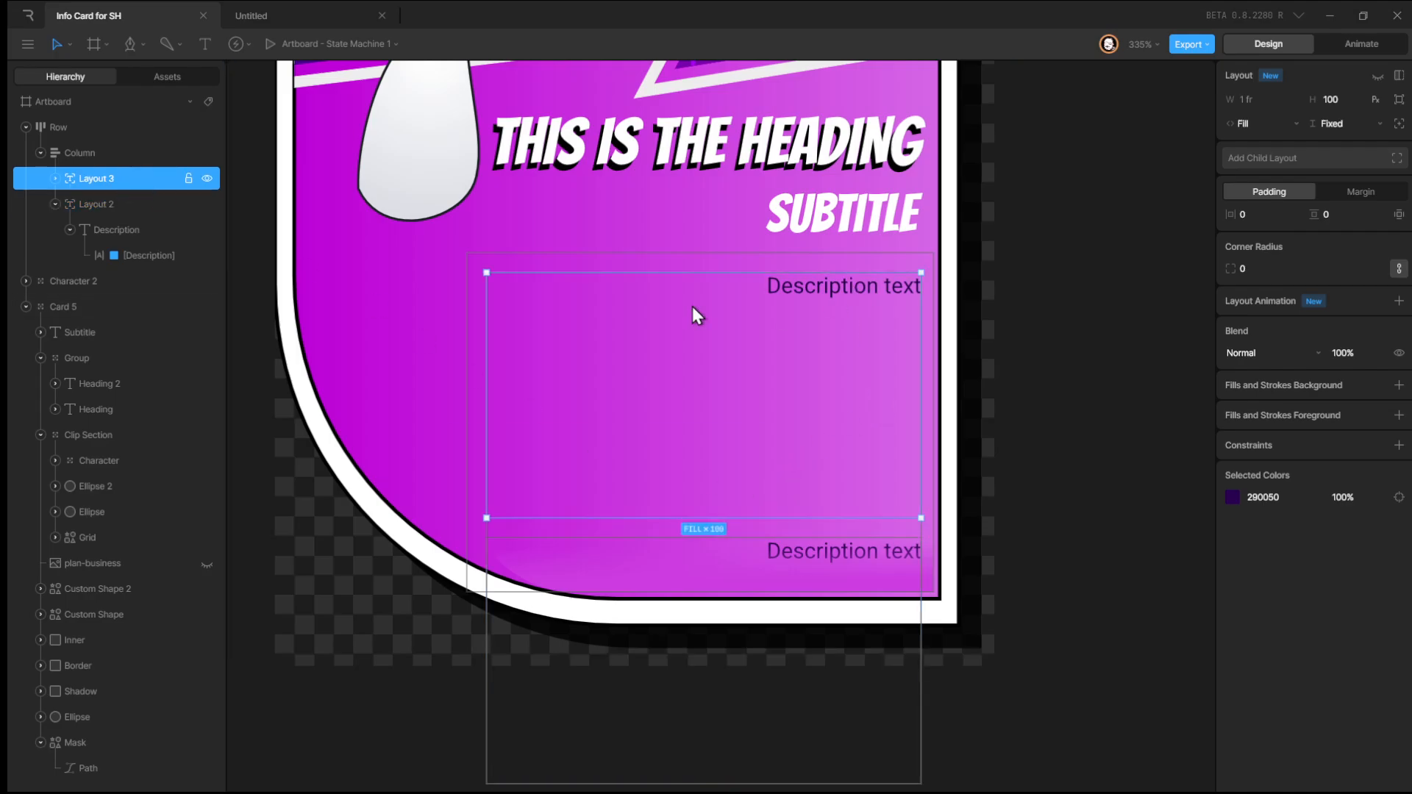
click(55, 179)
click(82, 207)
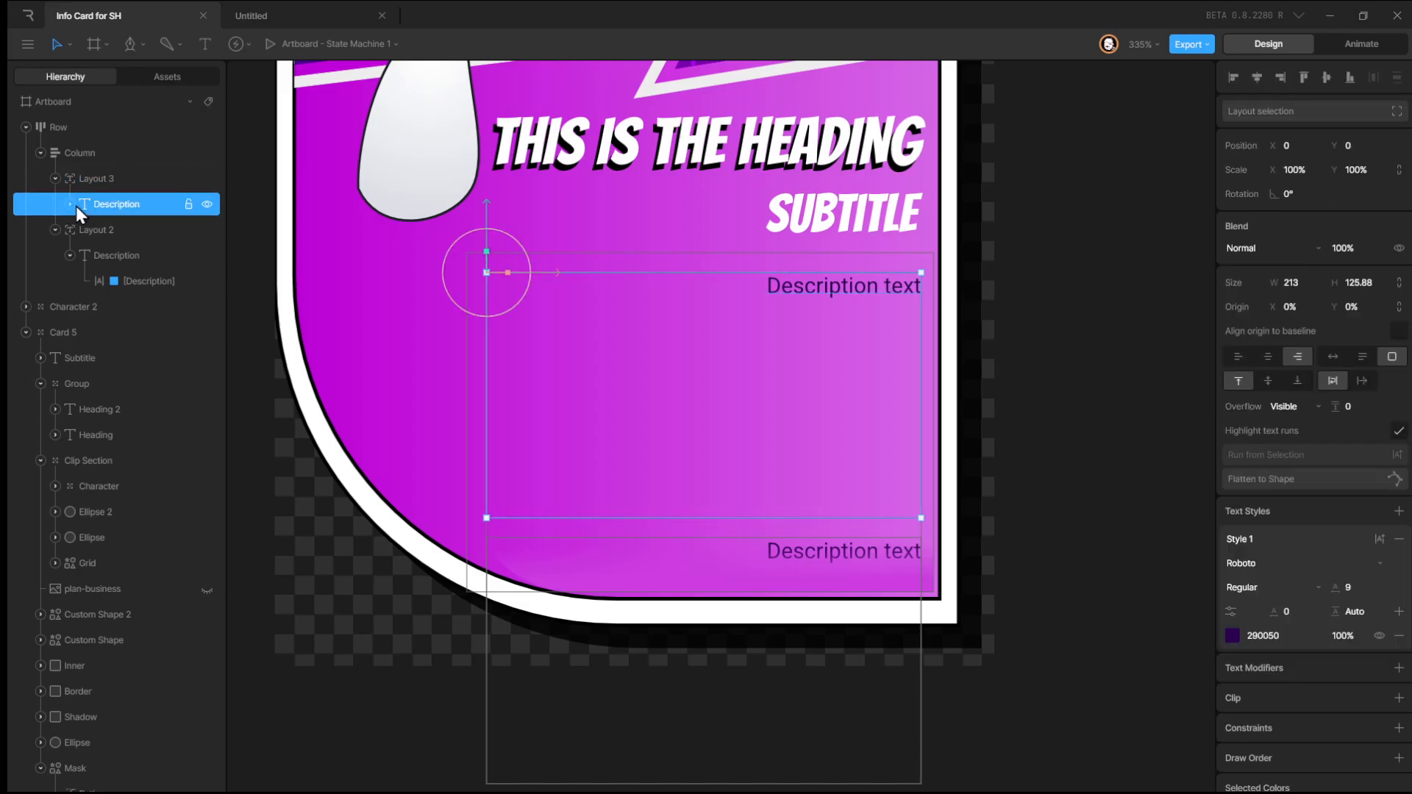
click(71, 204)
click(117, 230)
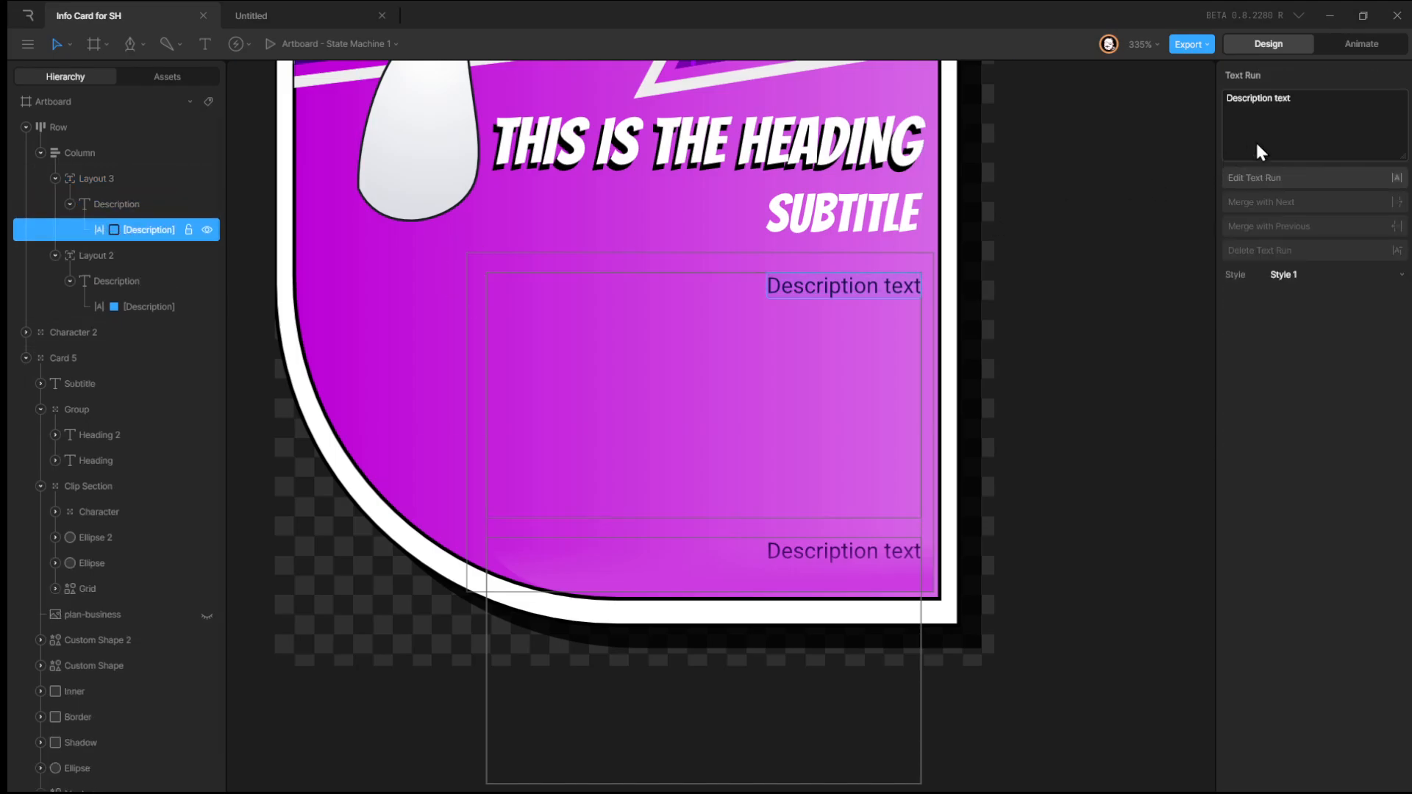
text(Energon moves with the grace of a ballet dancer and the force of a thunderstorm. The energy balls that he unleashes are not mere weapons; they are a symphony of destruction and protection, orchestrated by his advanced AI to adapt to any adversary.)
click(1062, 303)
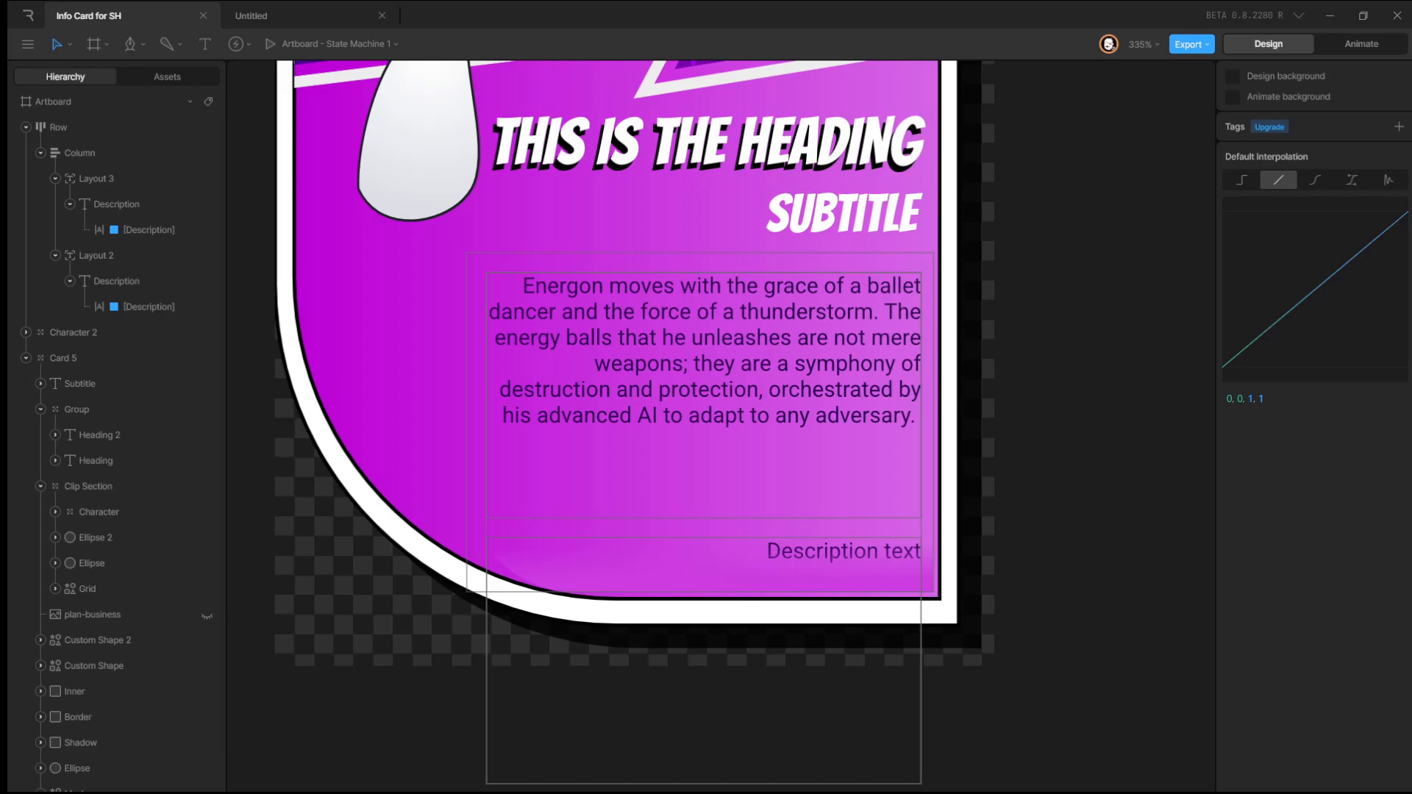
Paste the 'Whether he's confronting a rogue AI…' paragraph into Layout 2's Description text run.
click(129, 304)
click(1324, 118)
key(ctrl+v)
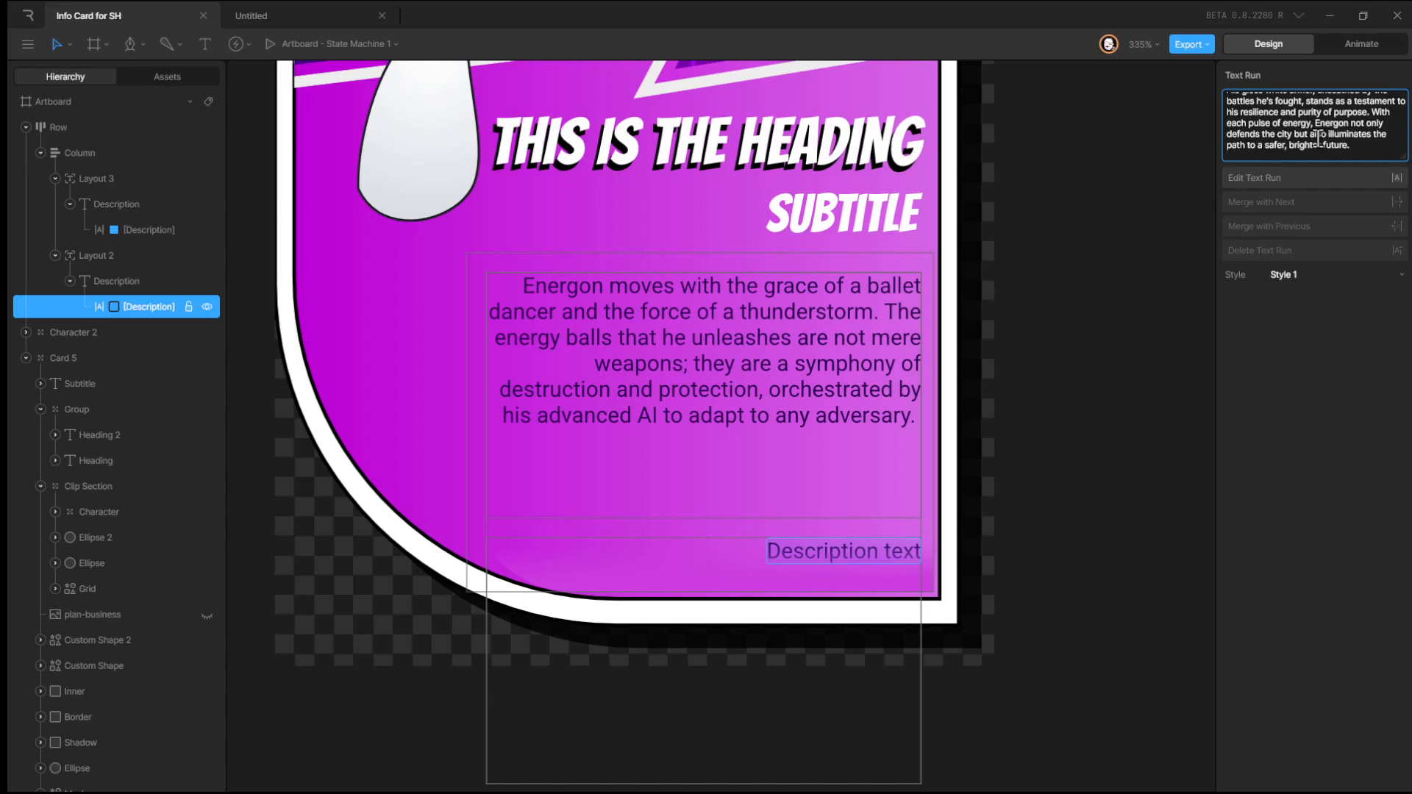
click(1102, 321)
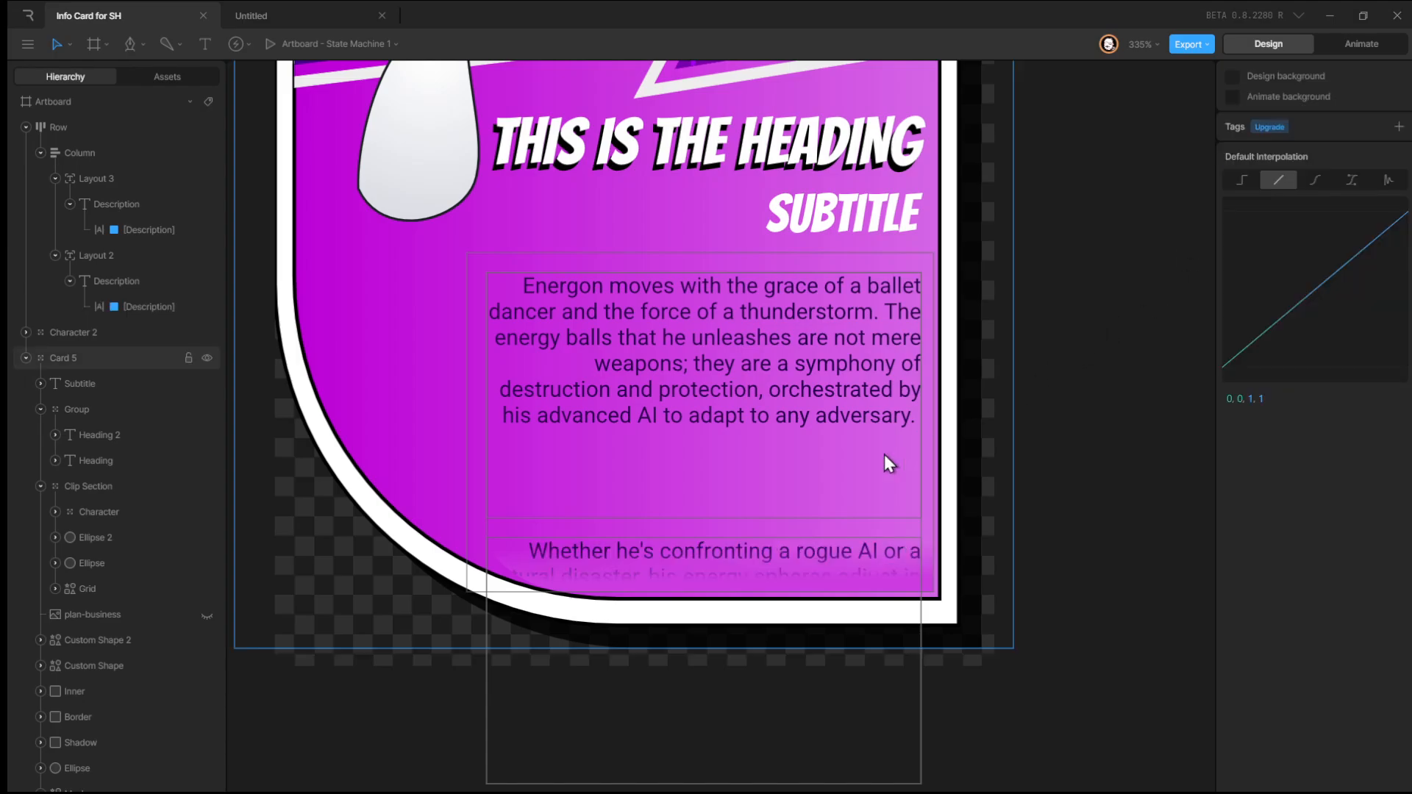
Set Layout 3's height to 63.
click(141, 181)
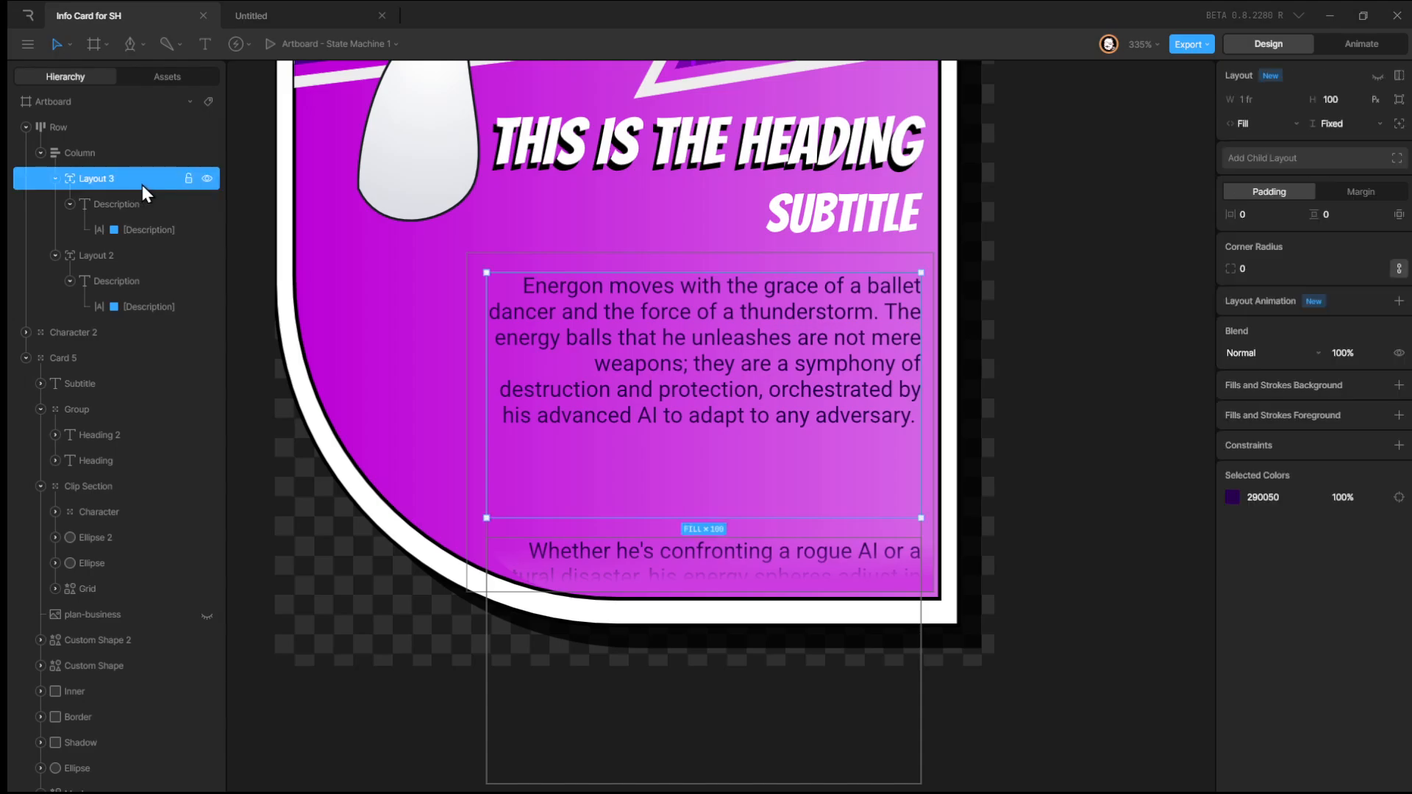
drag(1342, 92, 1342, 125)
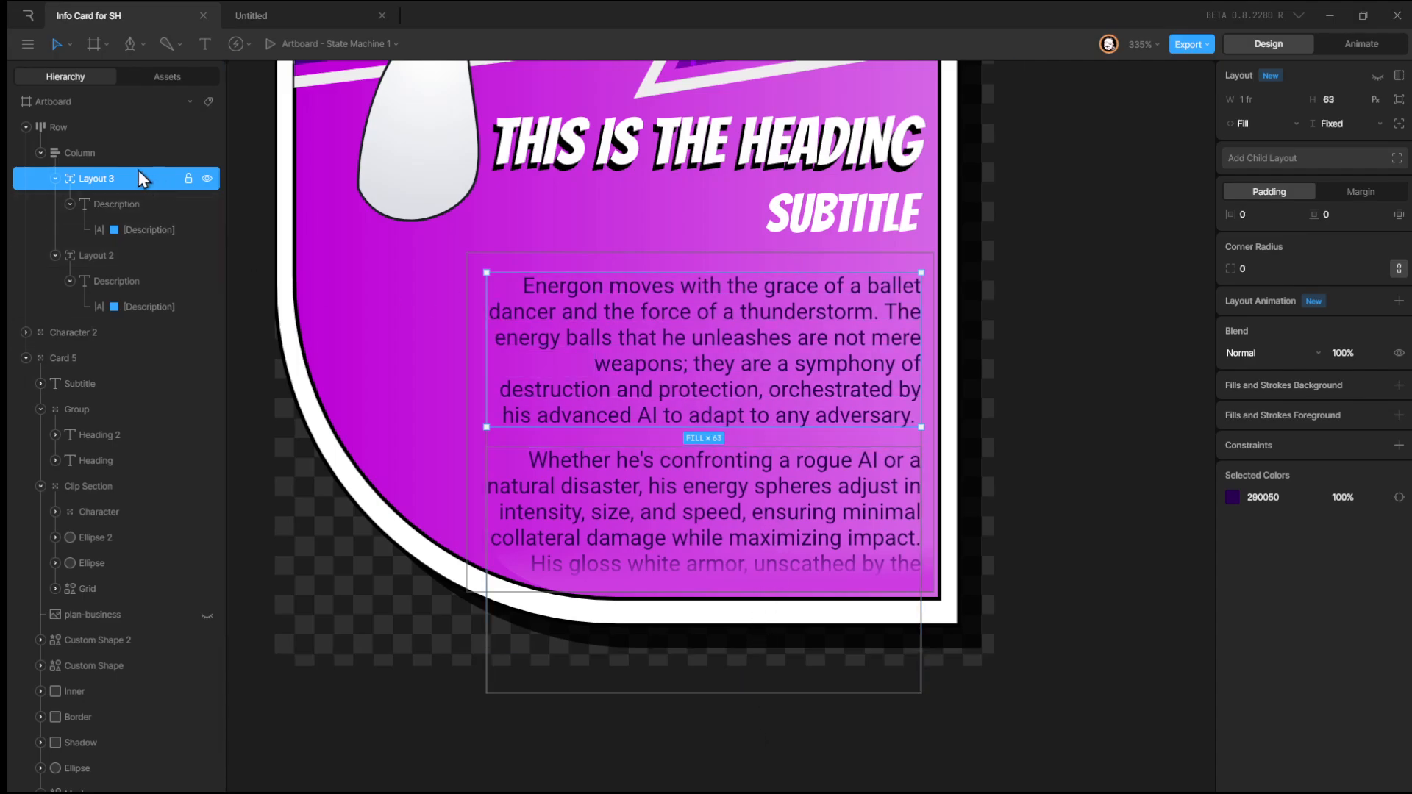
Review the Column's scroll constraint settings and preview the scrolling text by playing the state machine.
click(89, 154)
click(1232, 579)
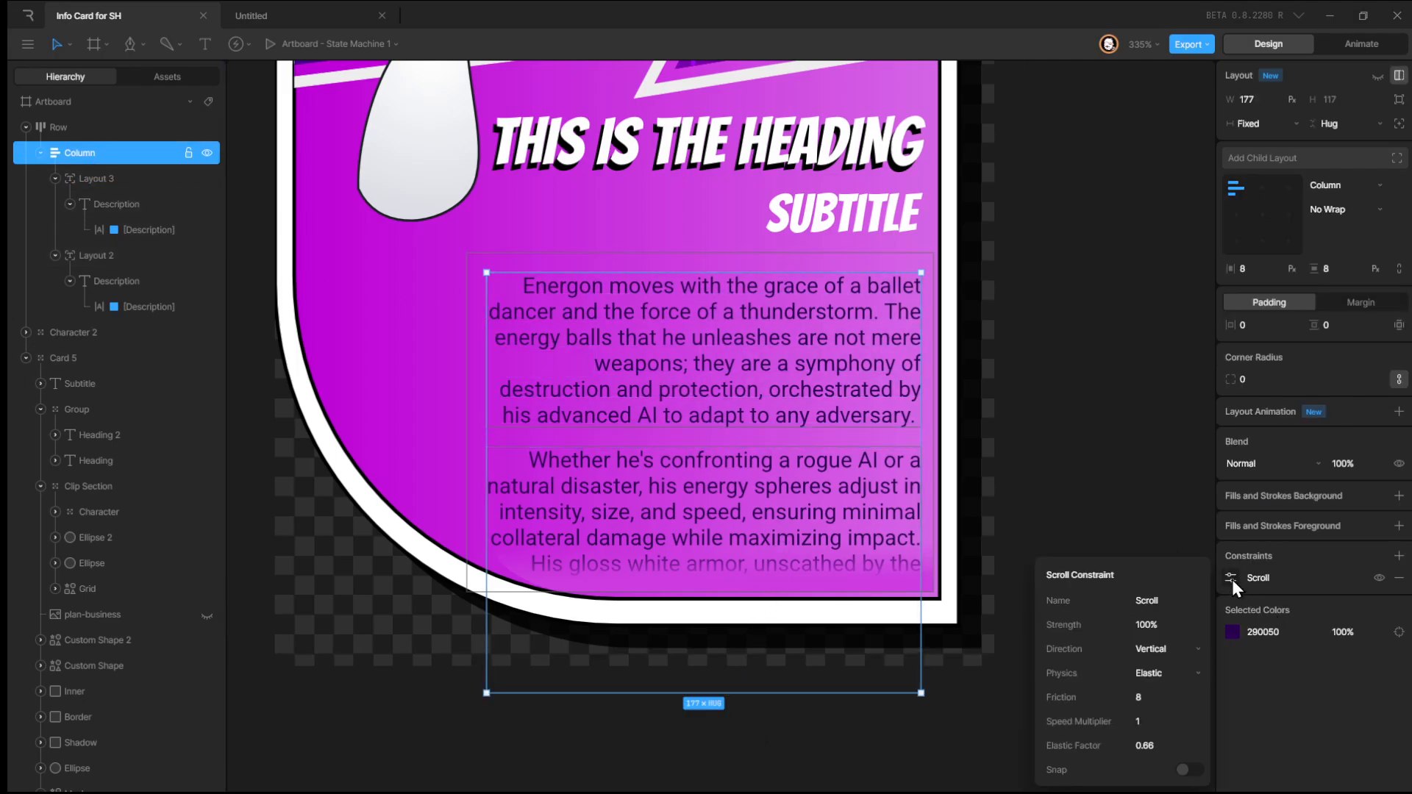
click(1034, 455)
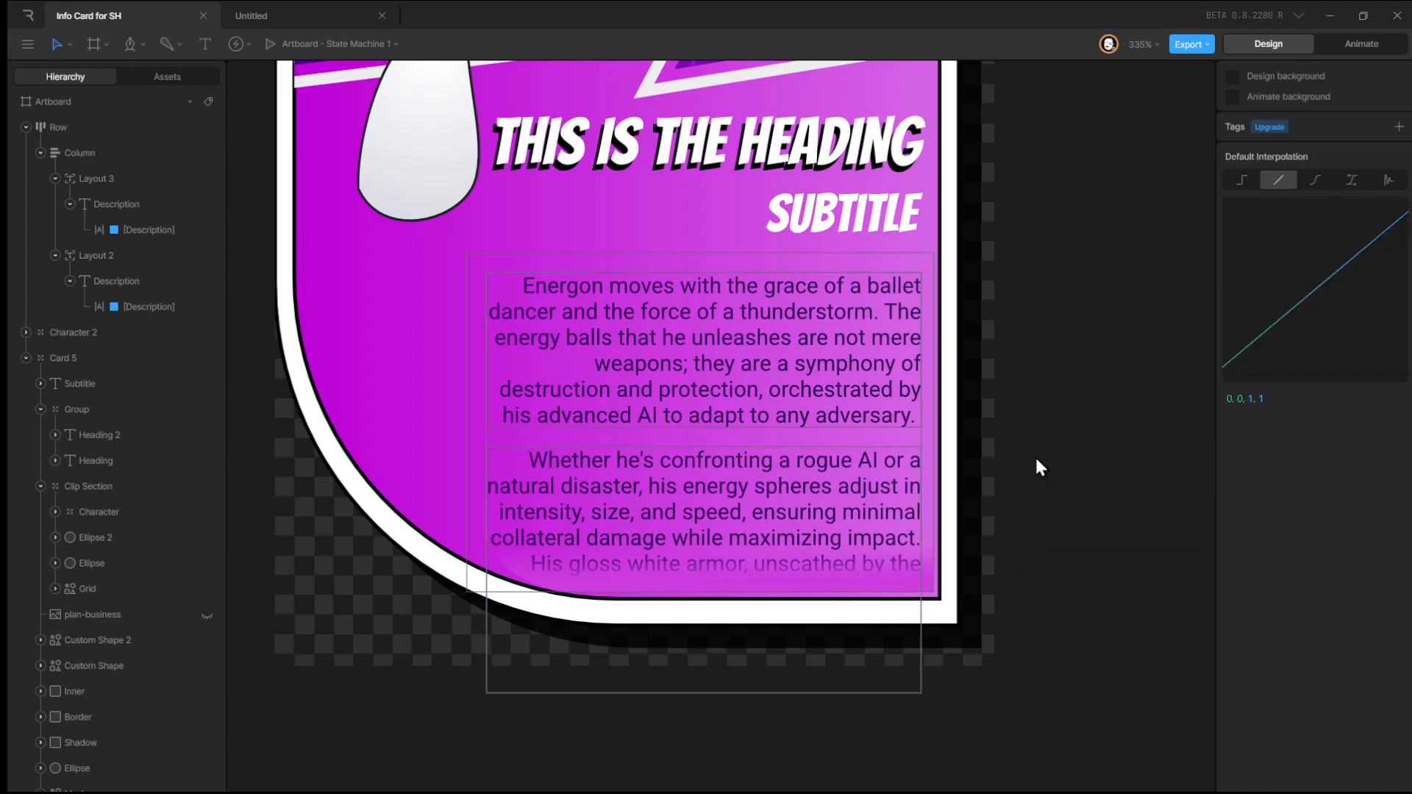
click(107, 187)
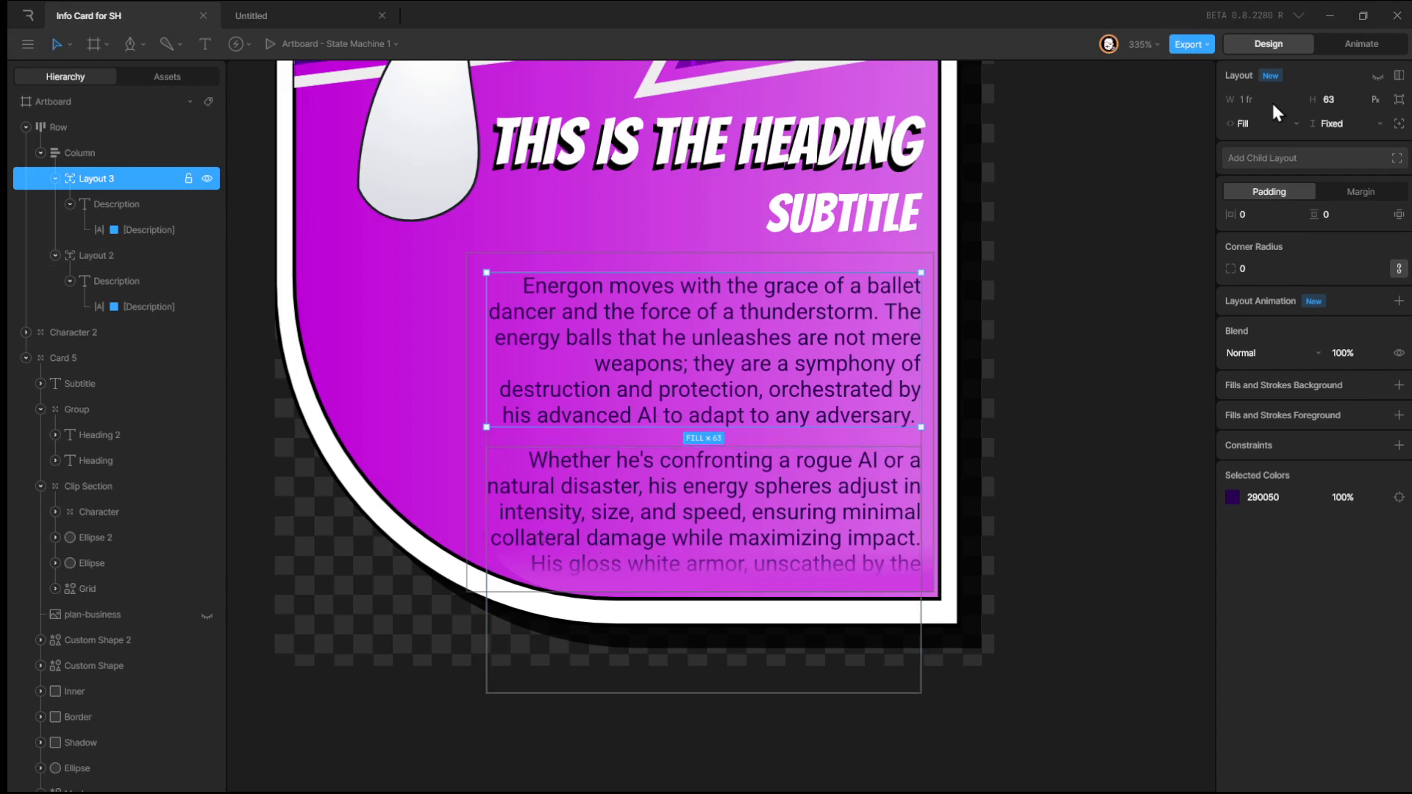
click(1339, 41)
click(243, 615)
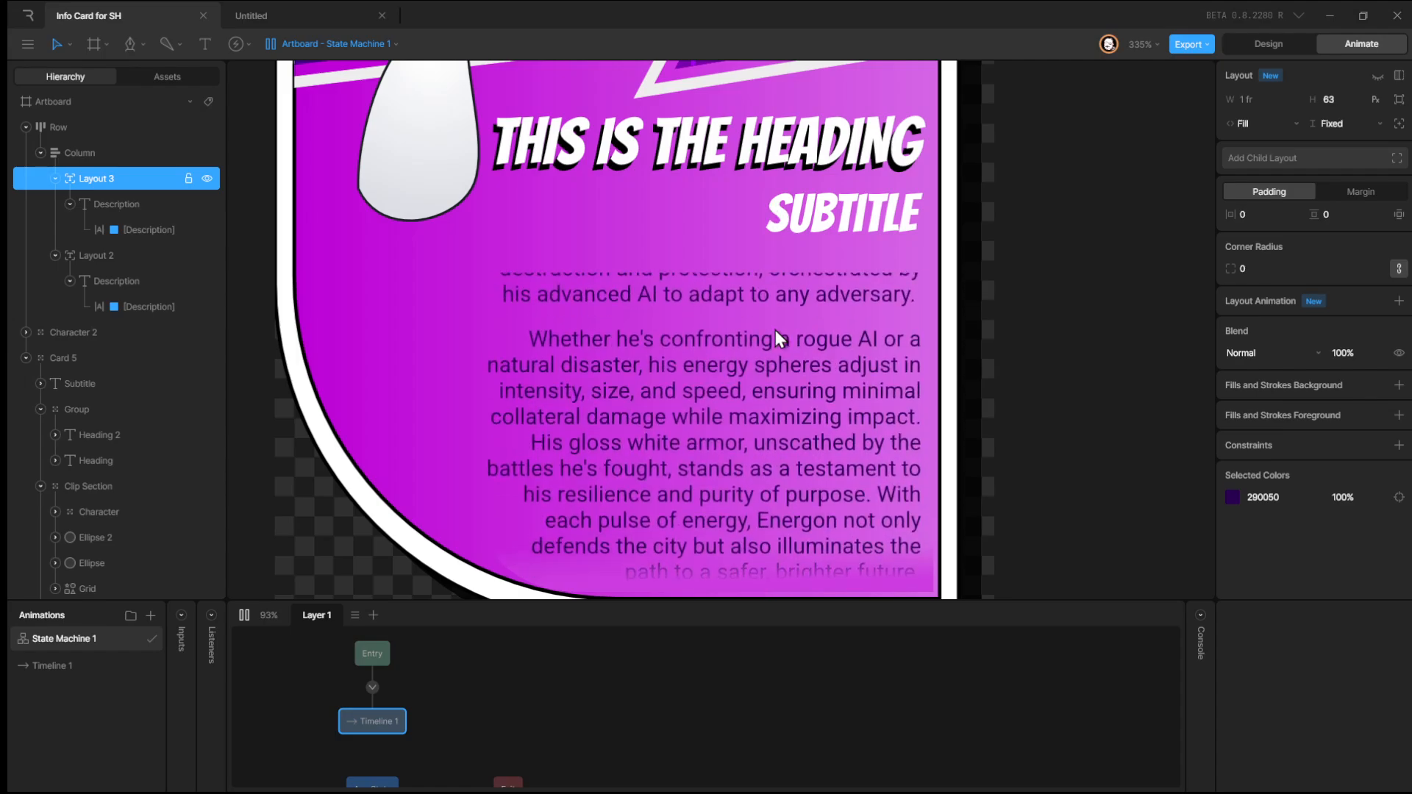
Duplicate Layout 2 with its description text as a third child layout, Layout 4.
click(1273, 50)
click(761, 535)
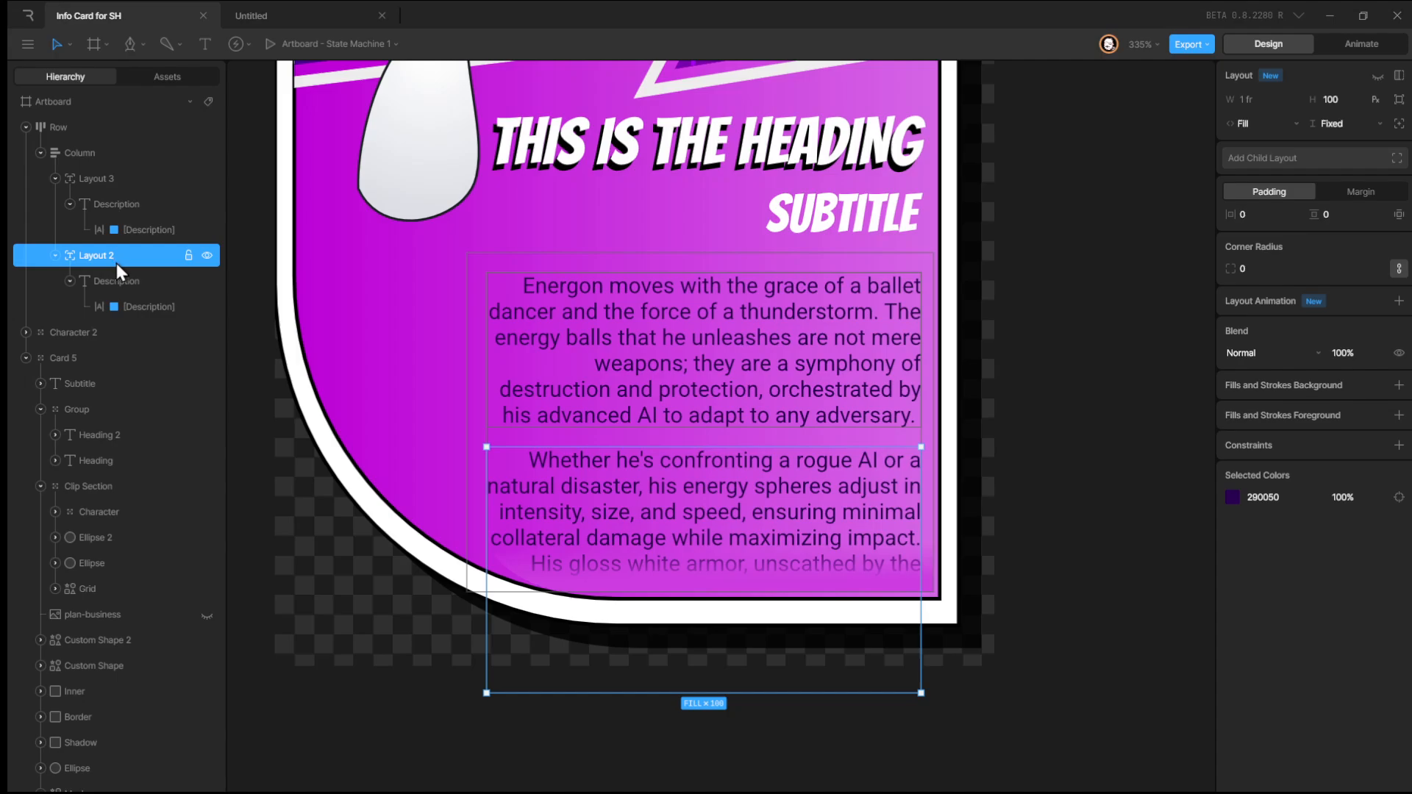
key(ctrl+d)
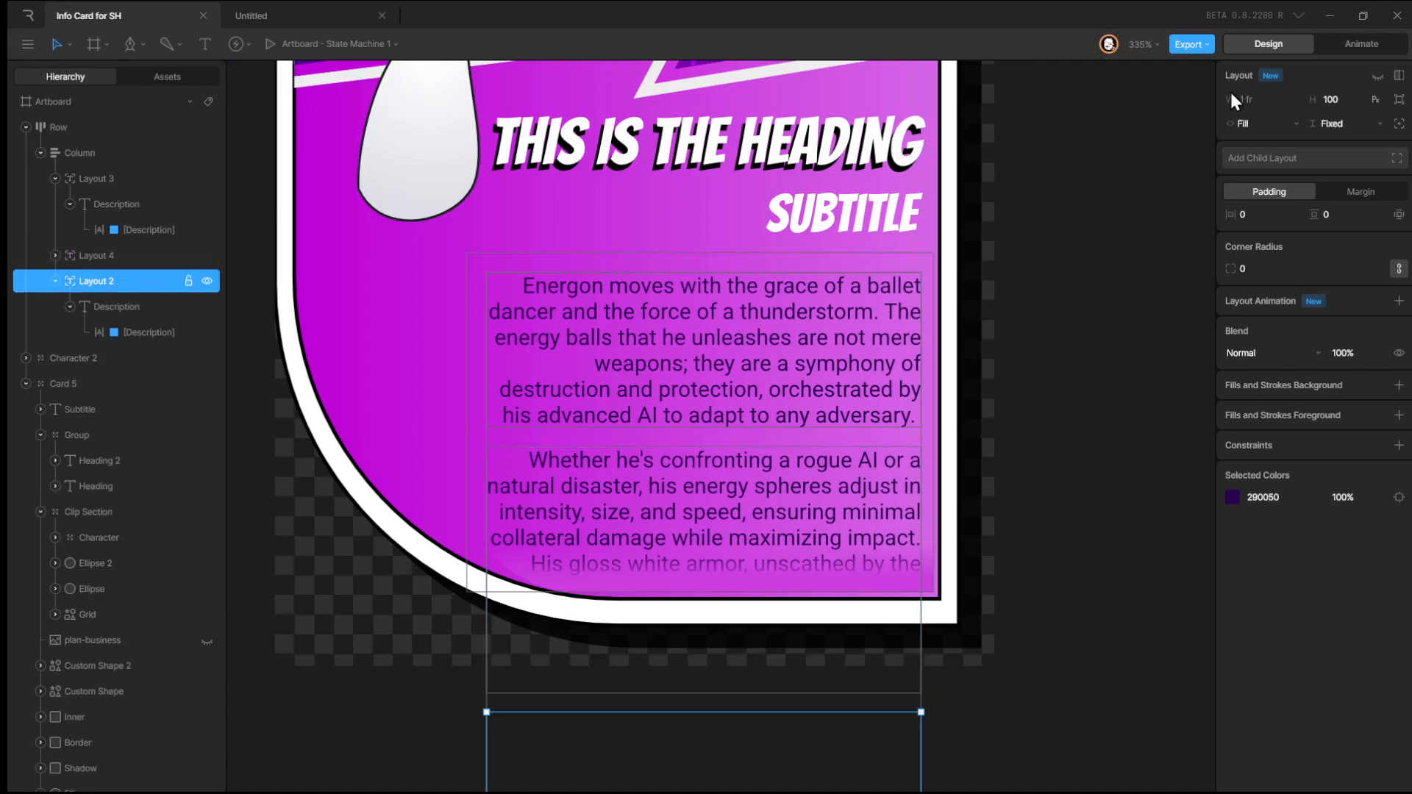
Add two line breaks at the end of Layout 2's description text and scroll the preview to check it.
click(1361, 44)
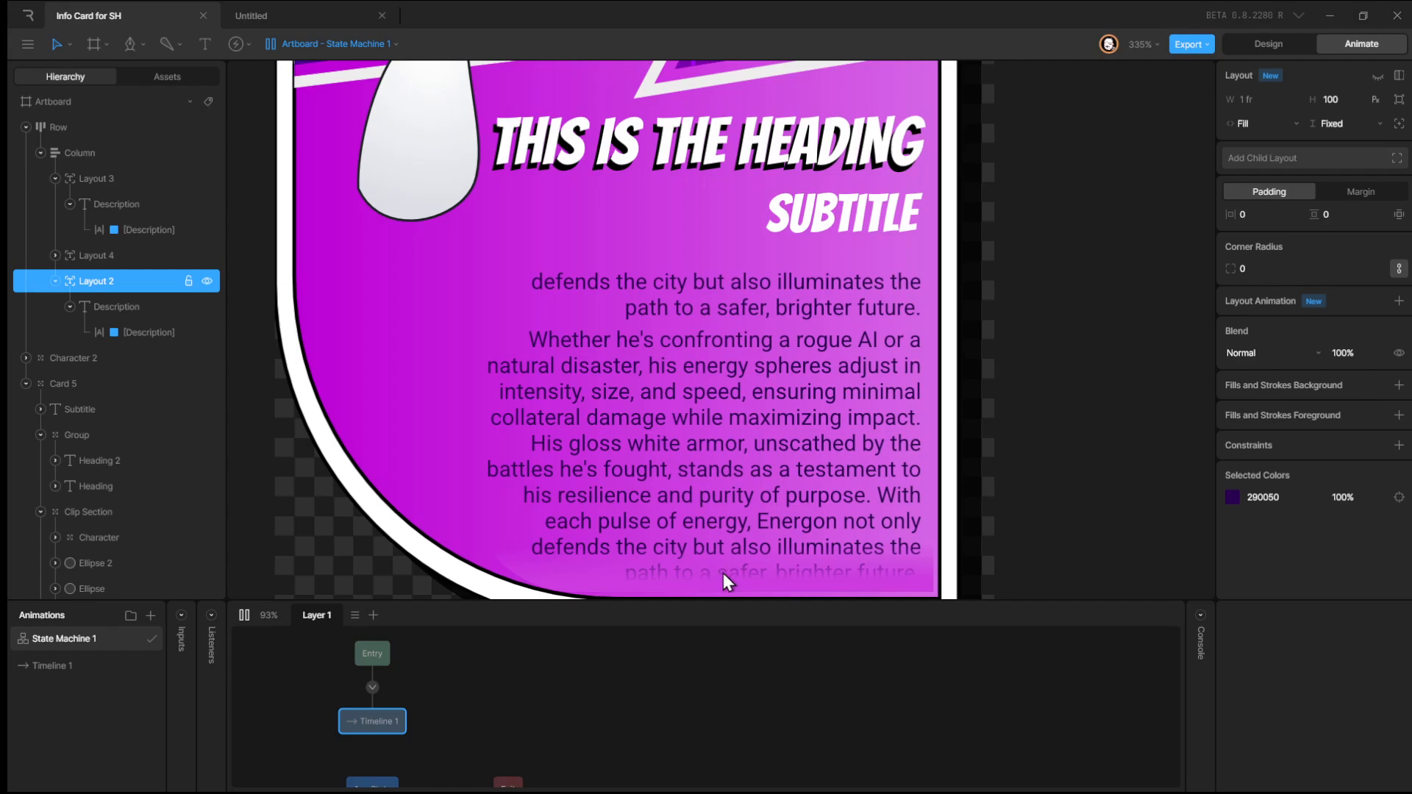
click(131, 332)
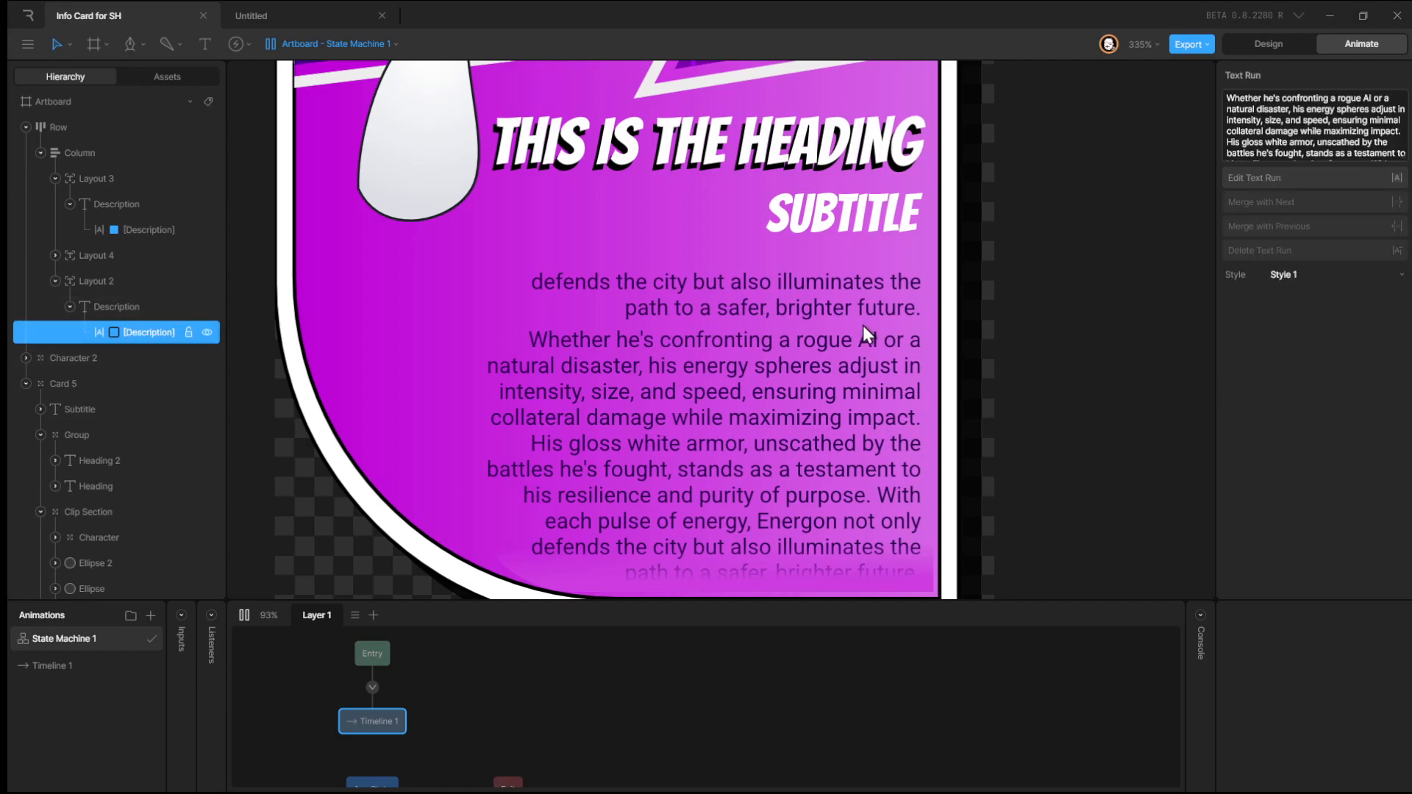
click(1358, 142)
click(1388, 157)
key(Return)
key(Return)
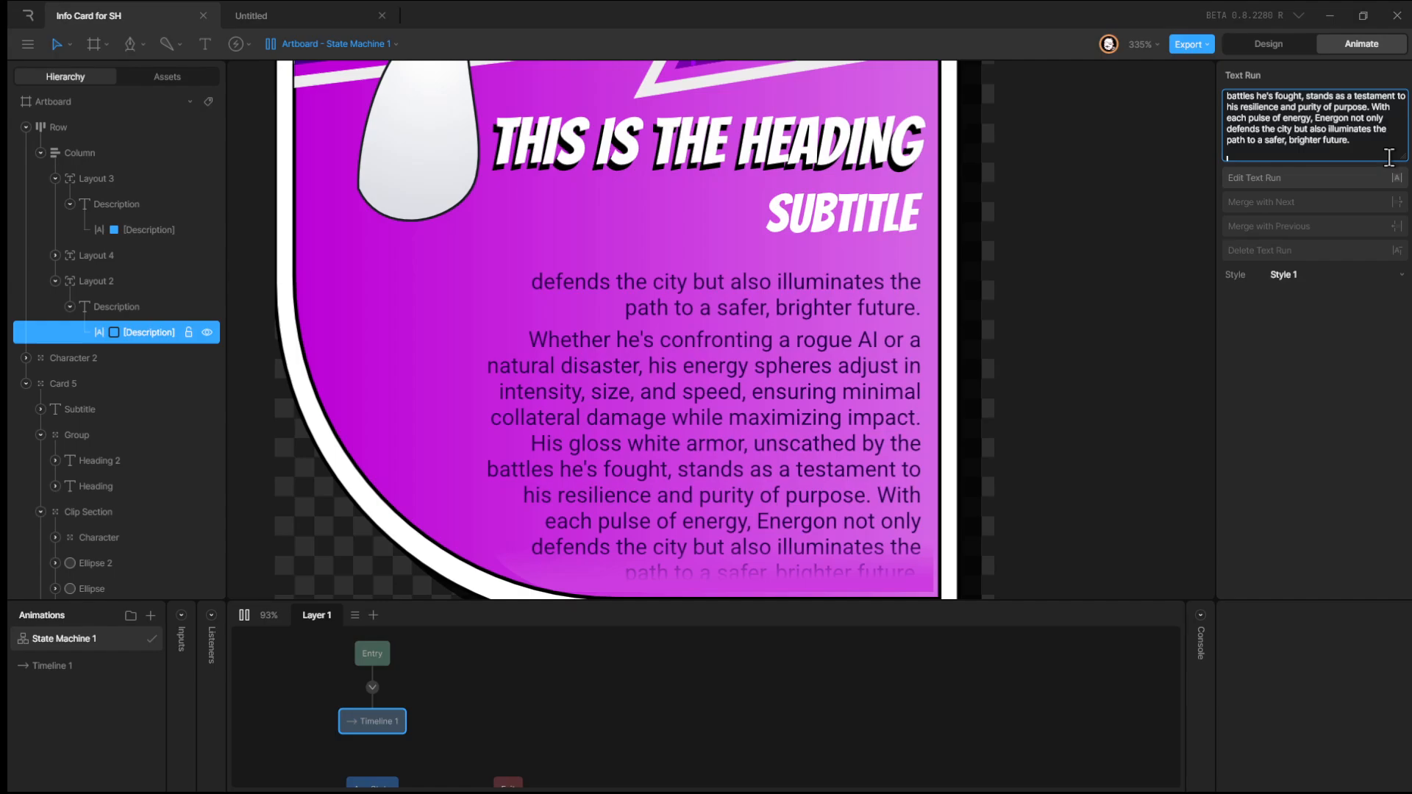
click(1081, 169)
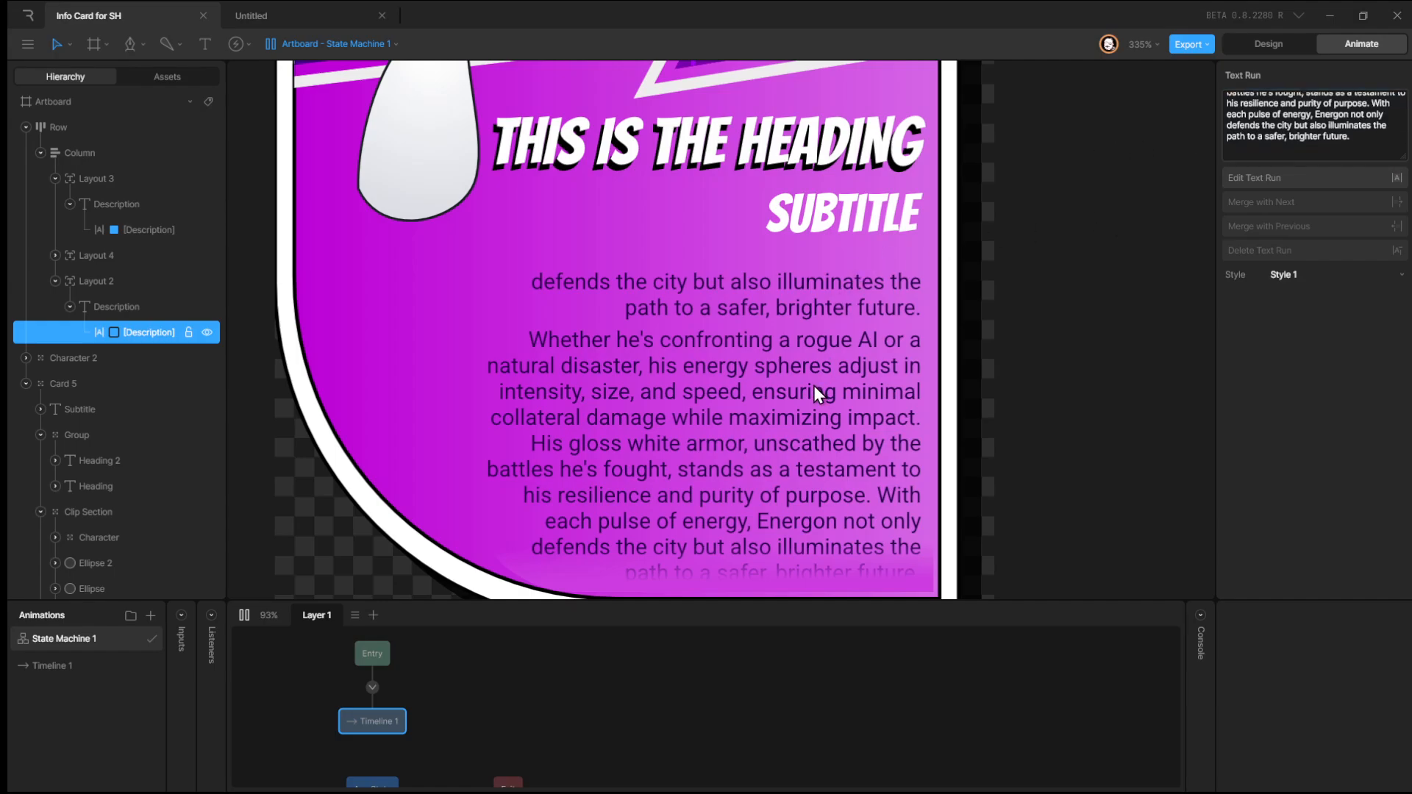
drag(806, 406, 781, 297)
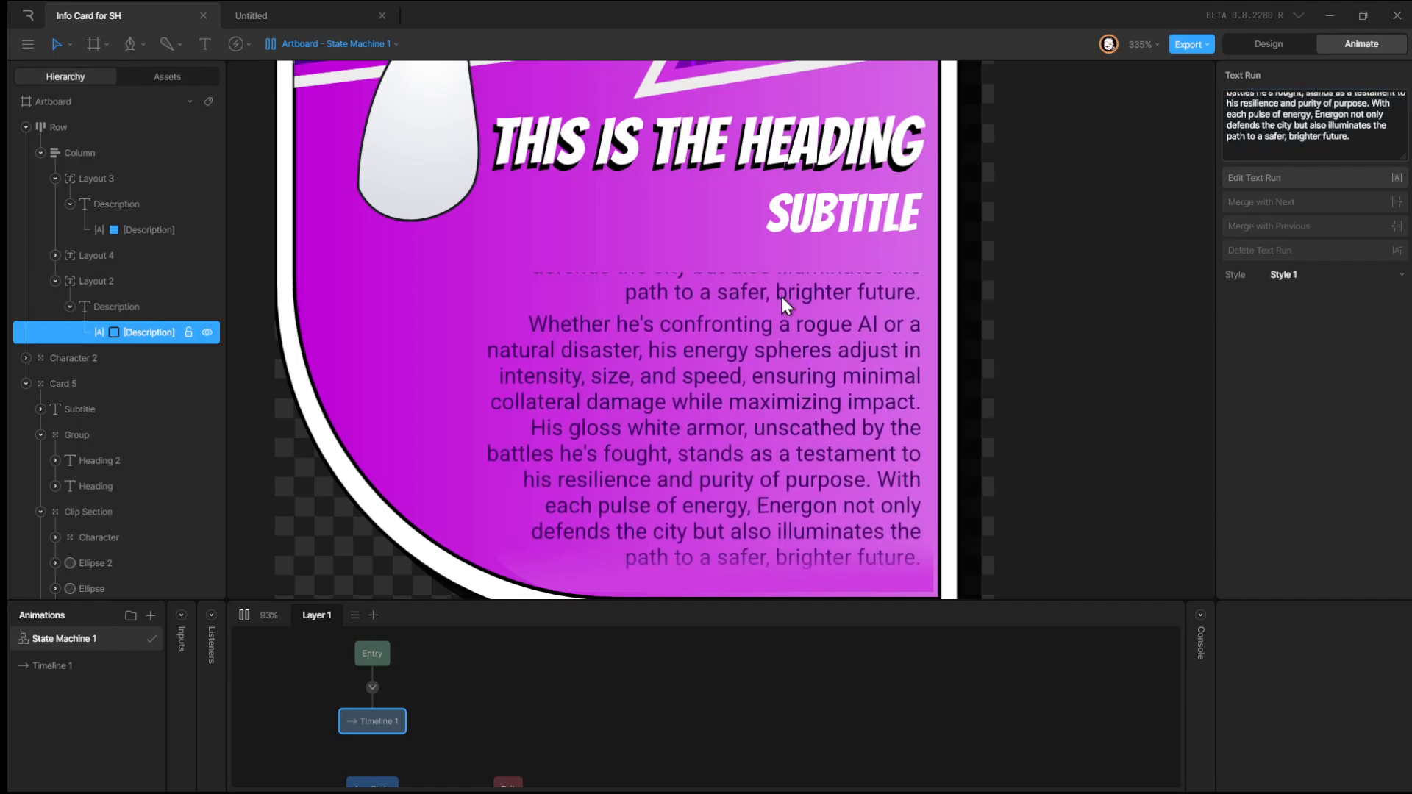
Retry adding line breaks at the end of Layout 2's description text, then delete them again.
click(1279, 147)
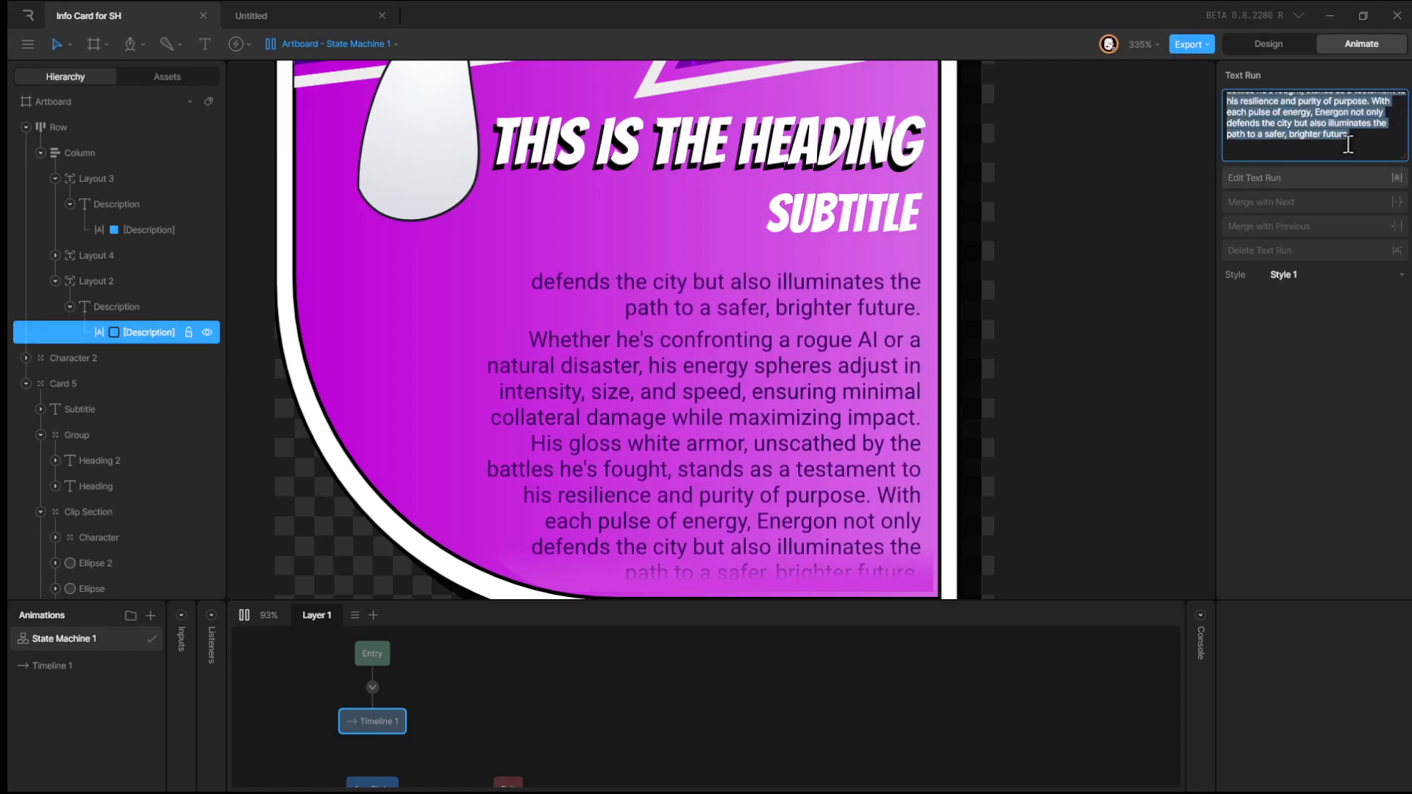
click(1372, 139)
key(Return)
key(Return)
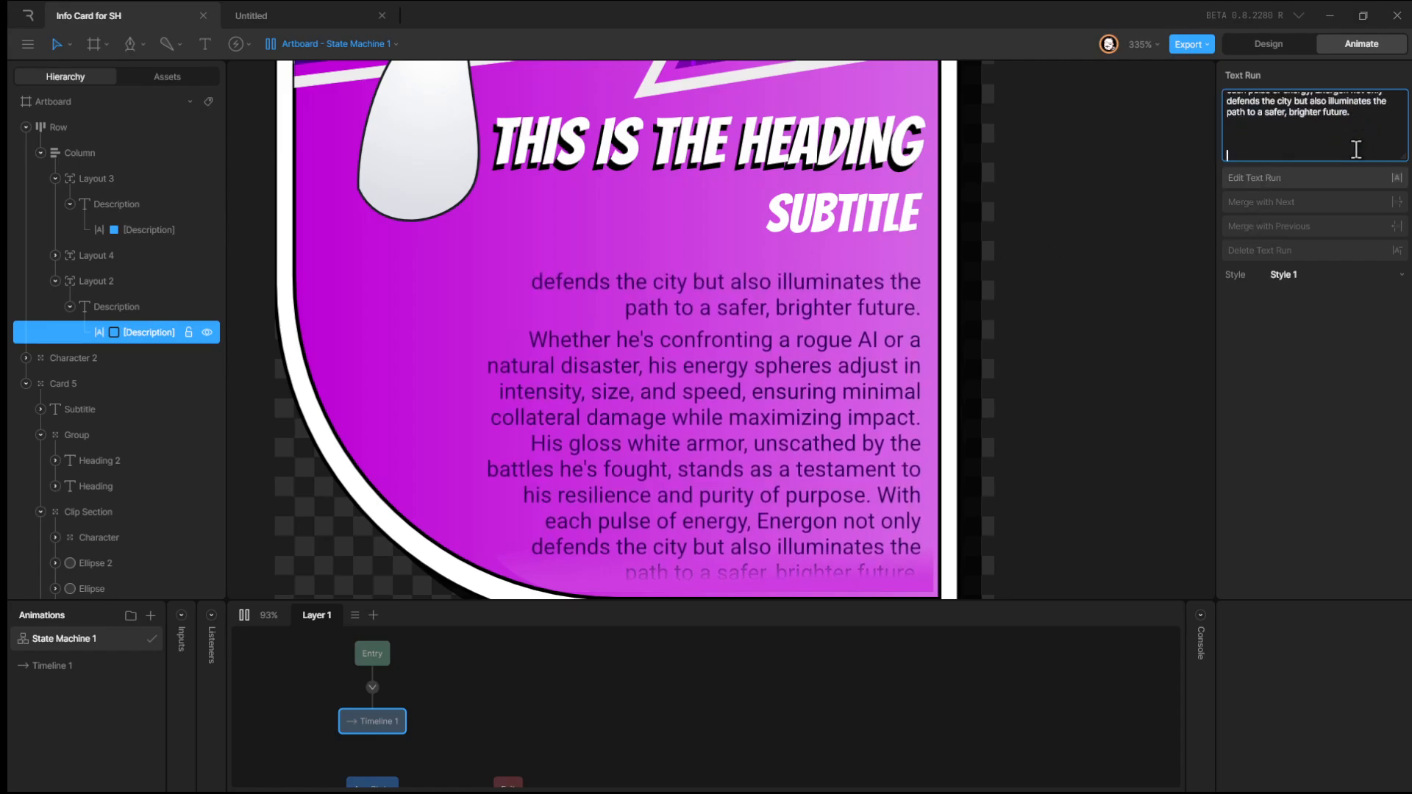
click(1051, 302)
drag(801, 382, 807, 253)
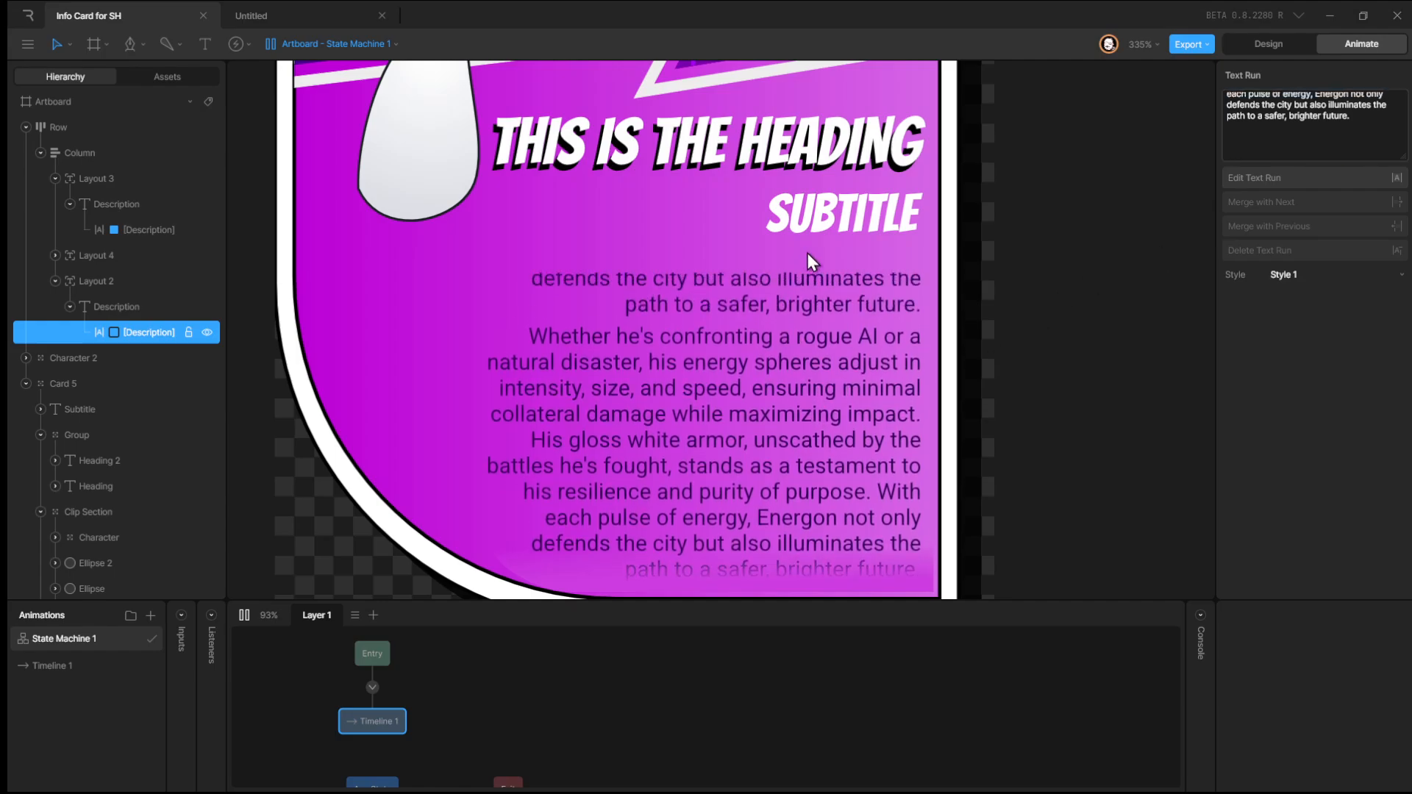
drag(812, 324, 815, 235)
click(1303, 151)
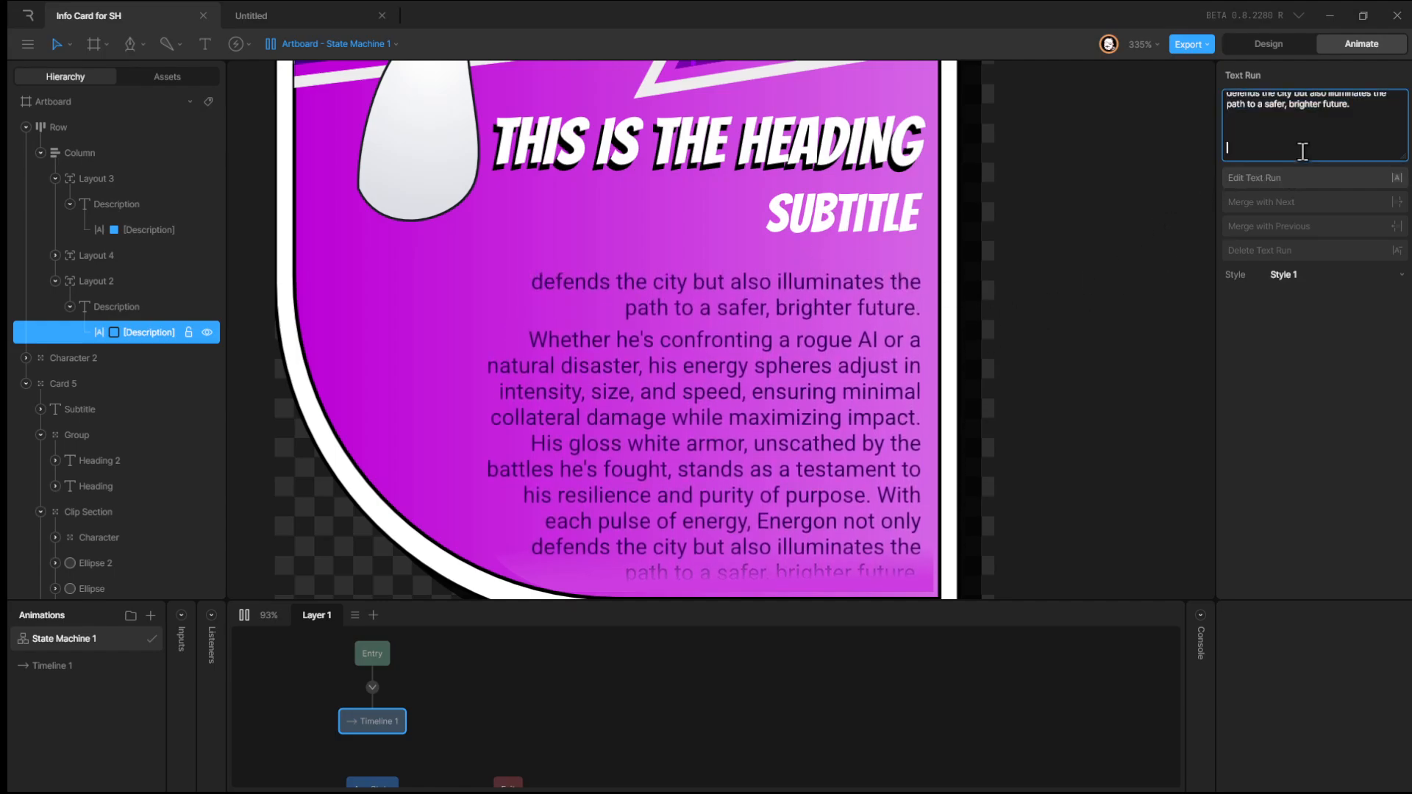
key(BackSpace)
key(BackSpace)
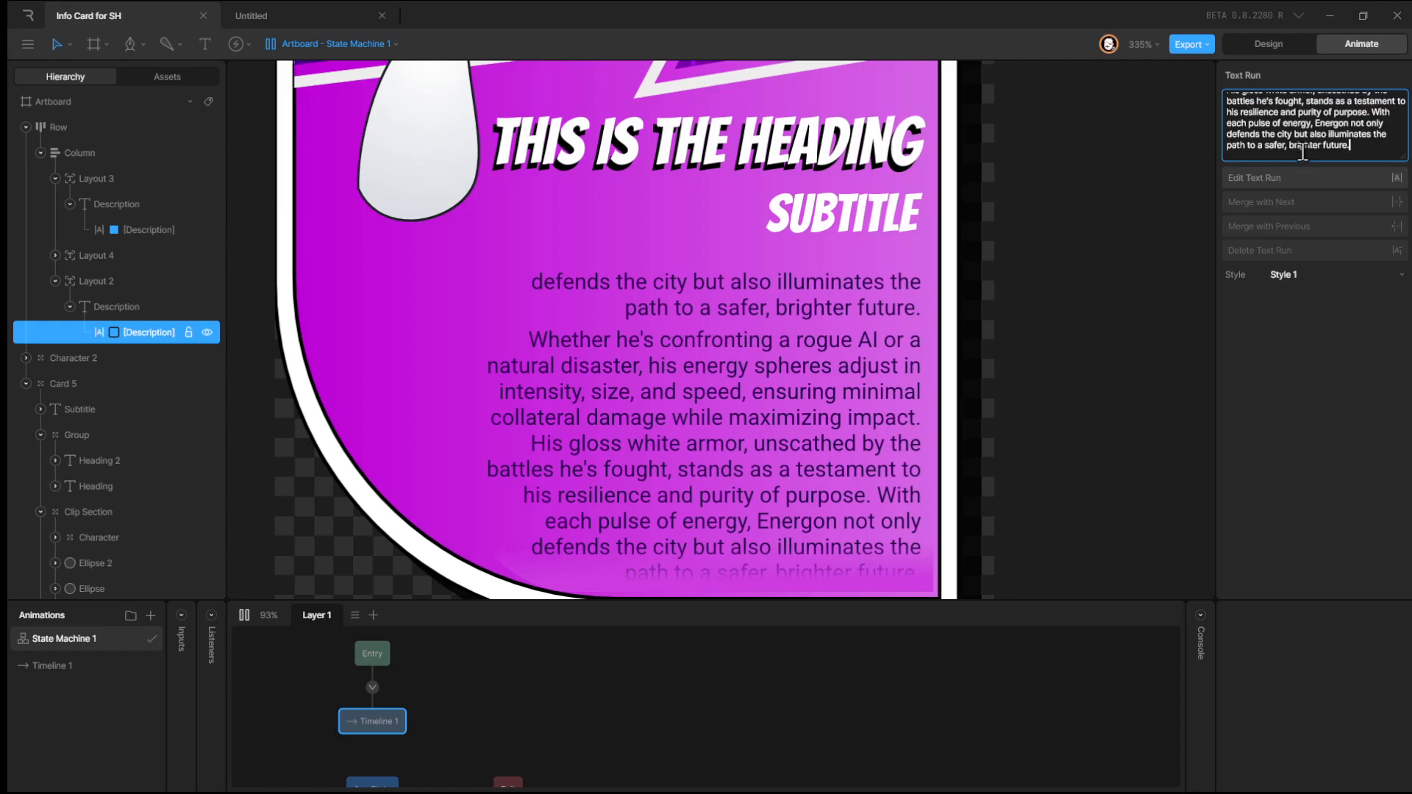
Preview the card's scrolling description by playing the state machine and zooming out to view the whole card.
click(1280, 43)
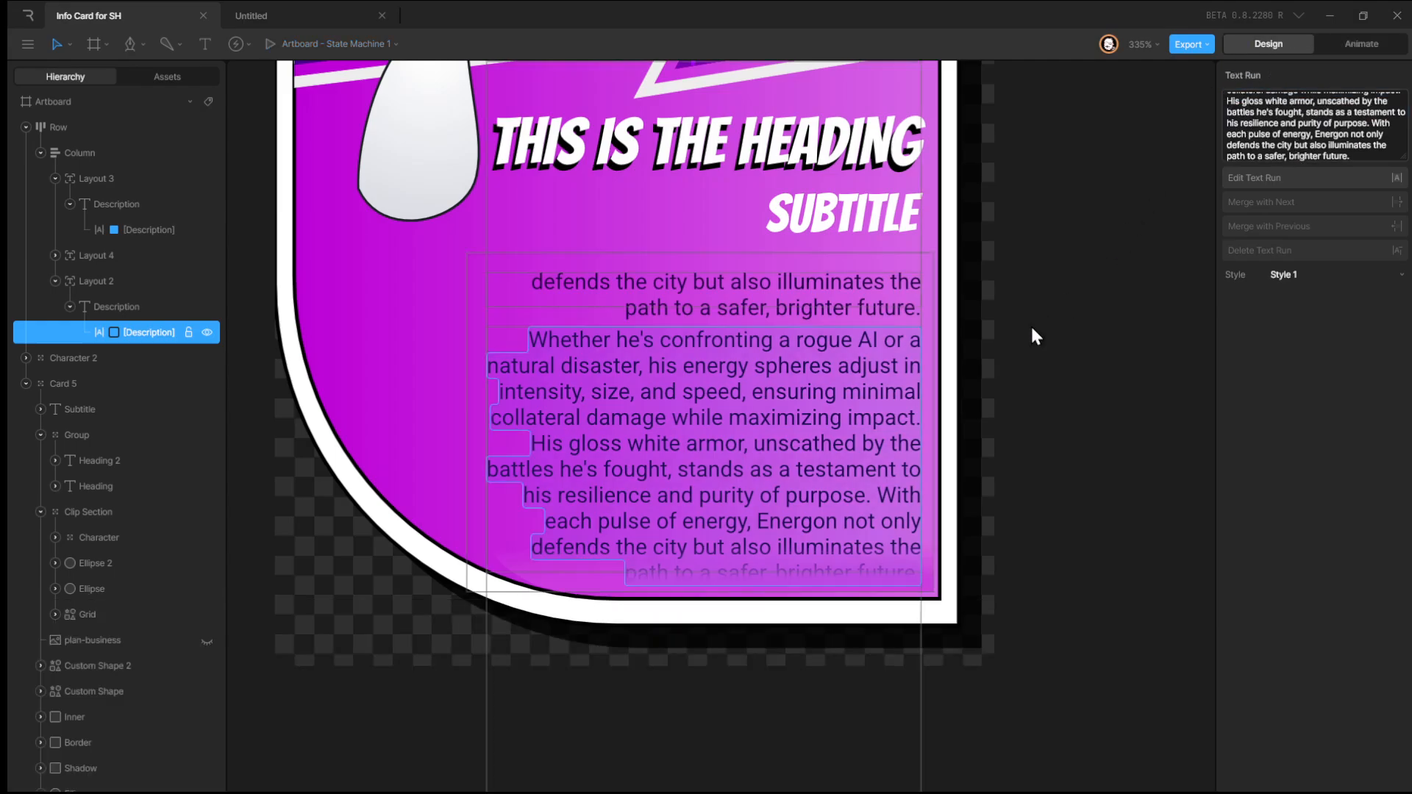
click(1050, 414)
click(762, 387)
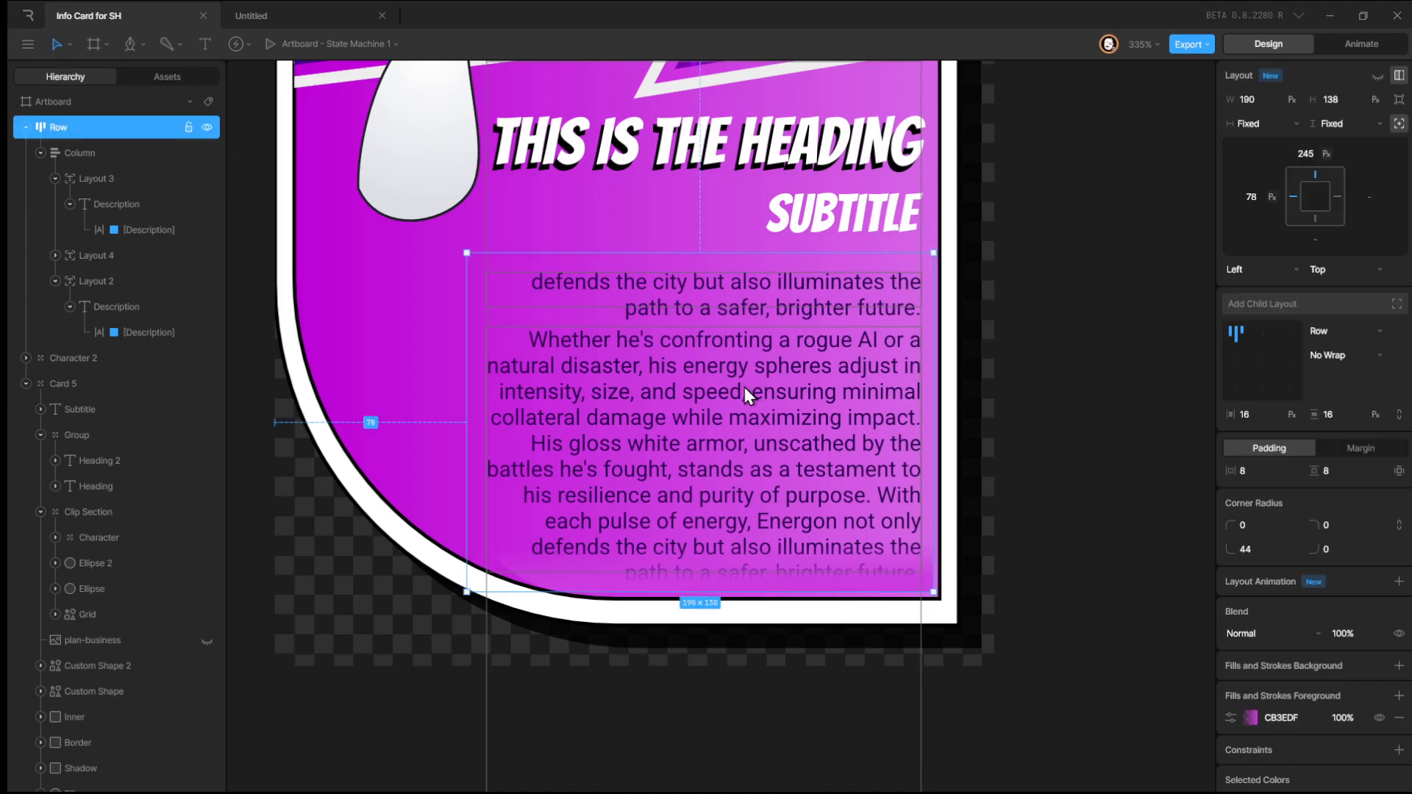
scroll(745, 387, up, 2)
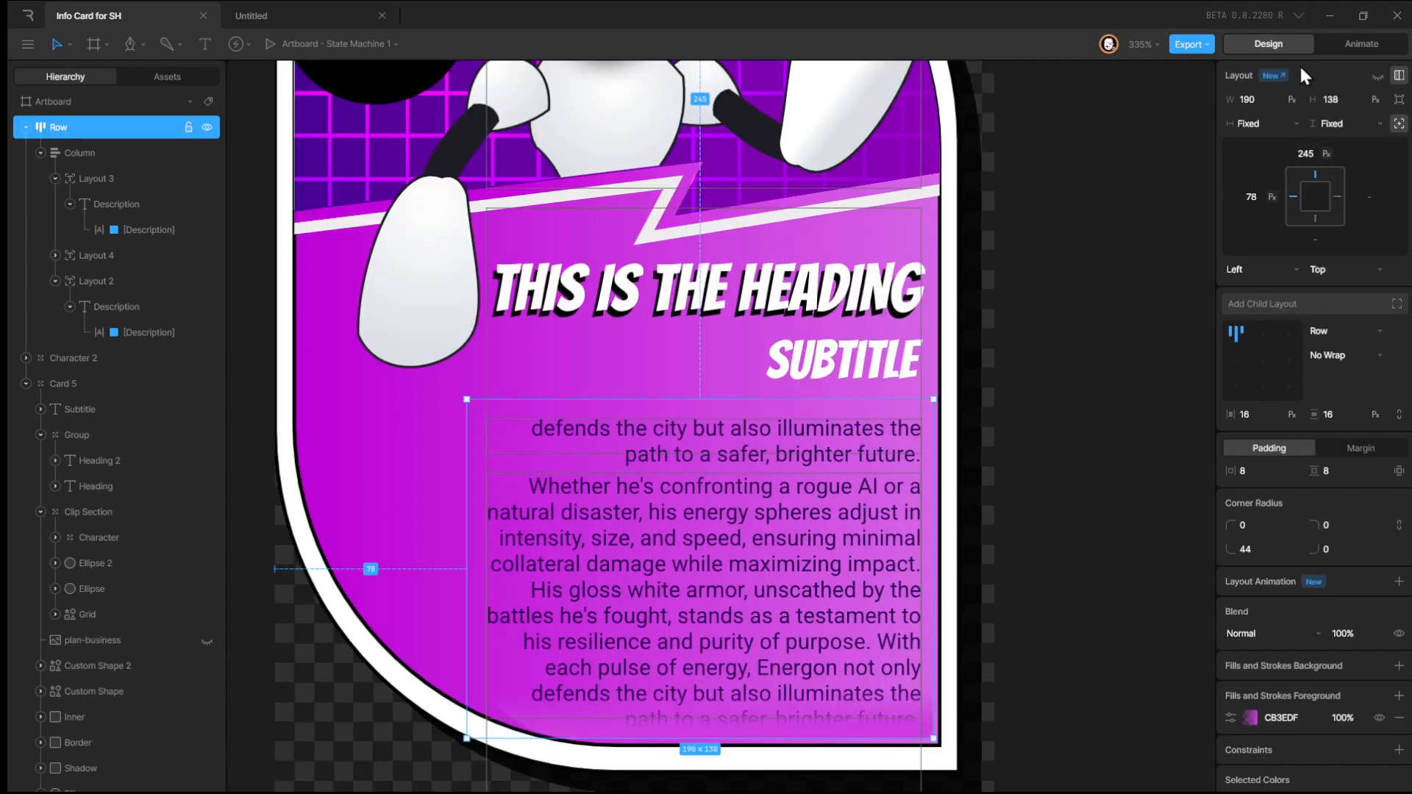
click(1362, 43)
click(244, 615)
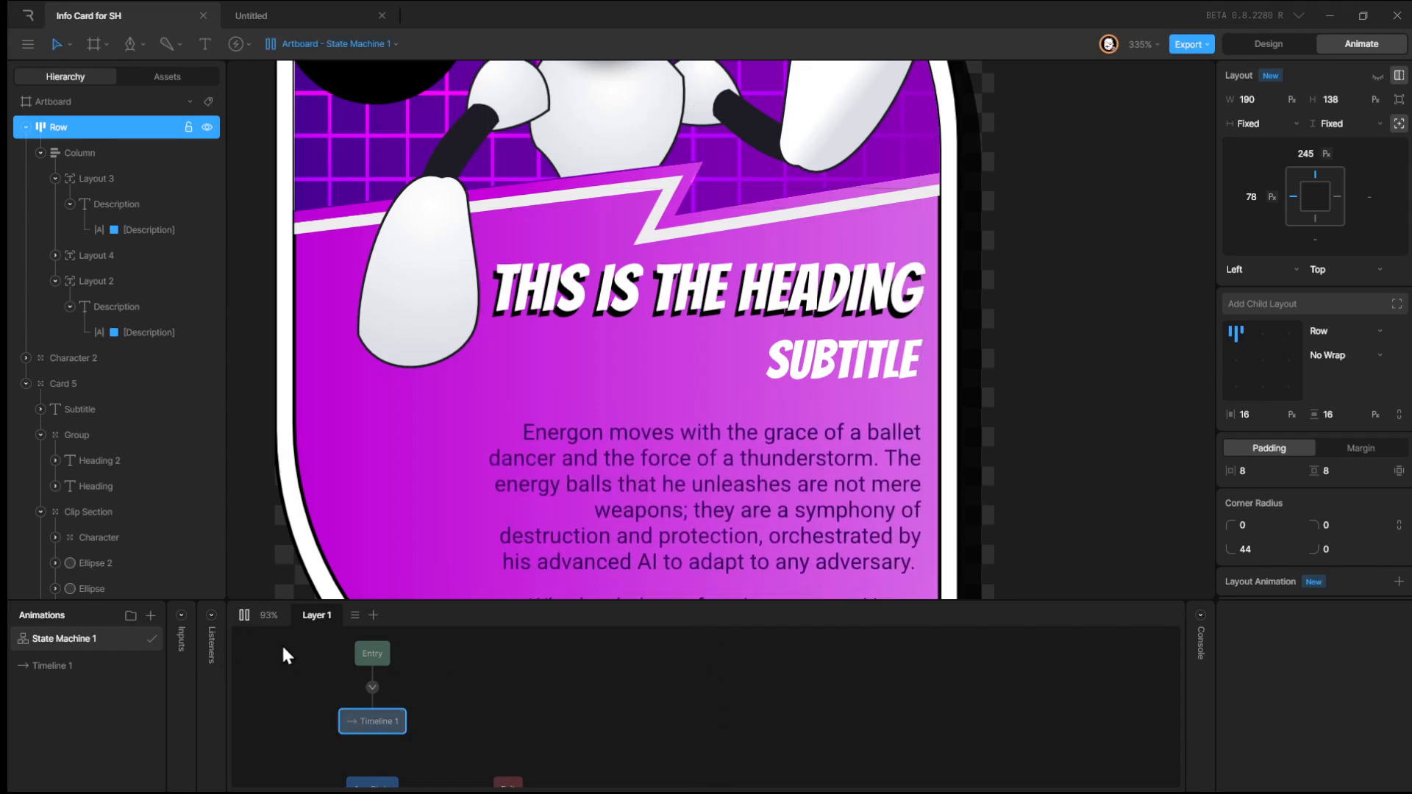
click(244, 615)
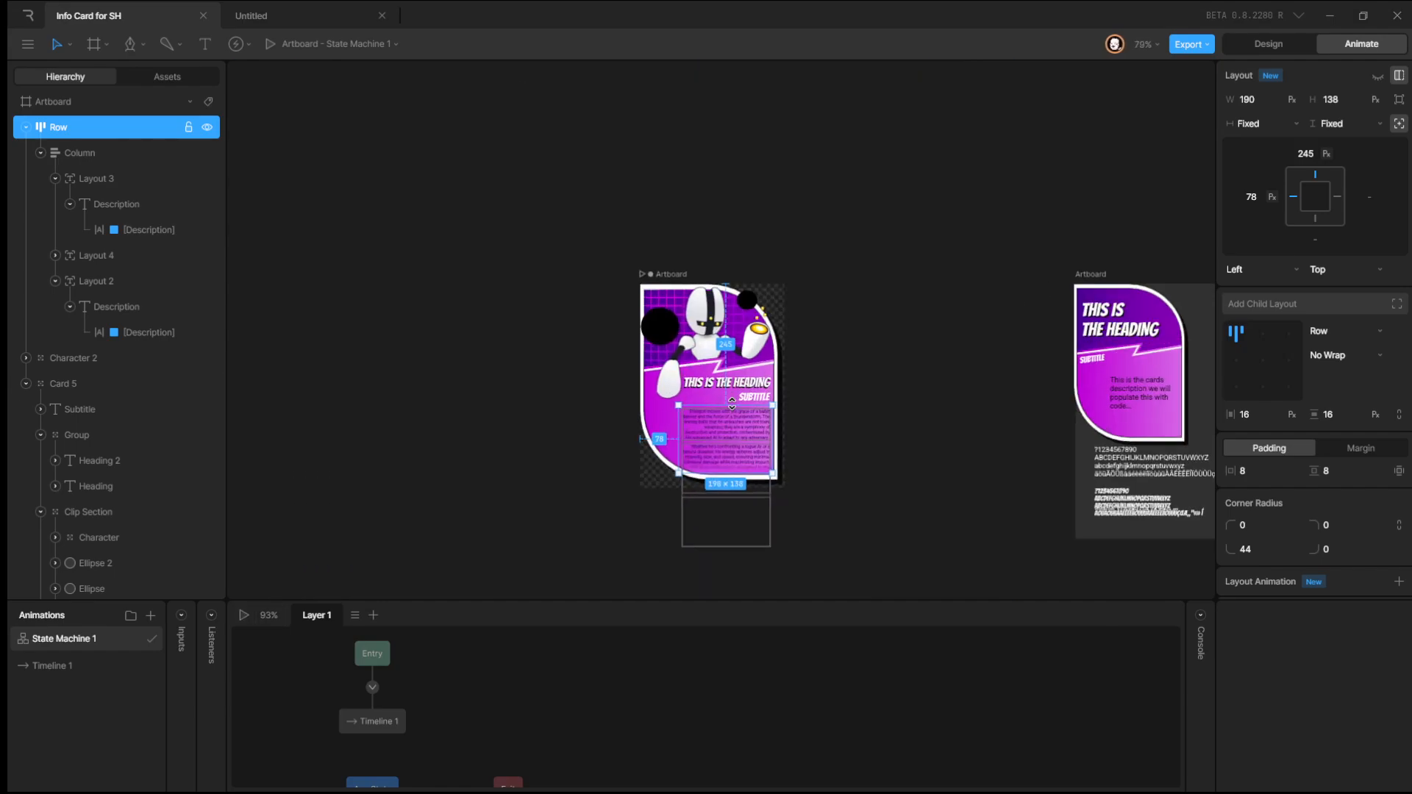
scroll(732, 405, up, 2)
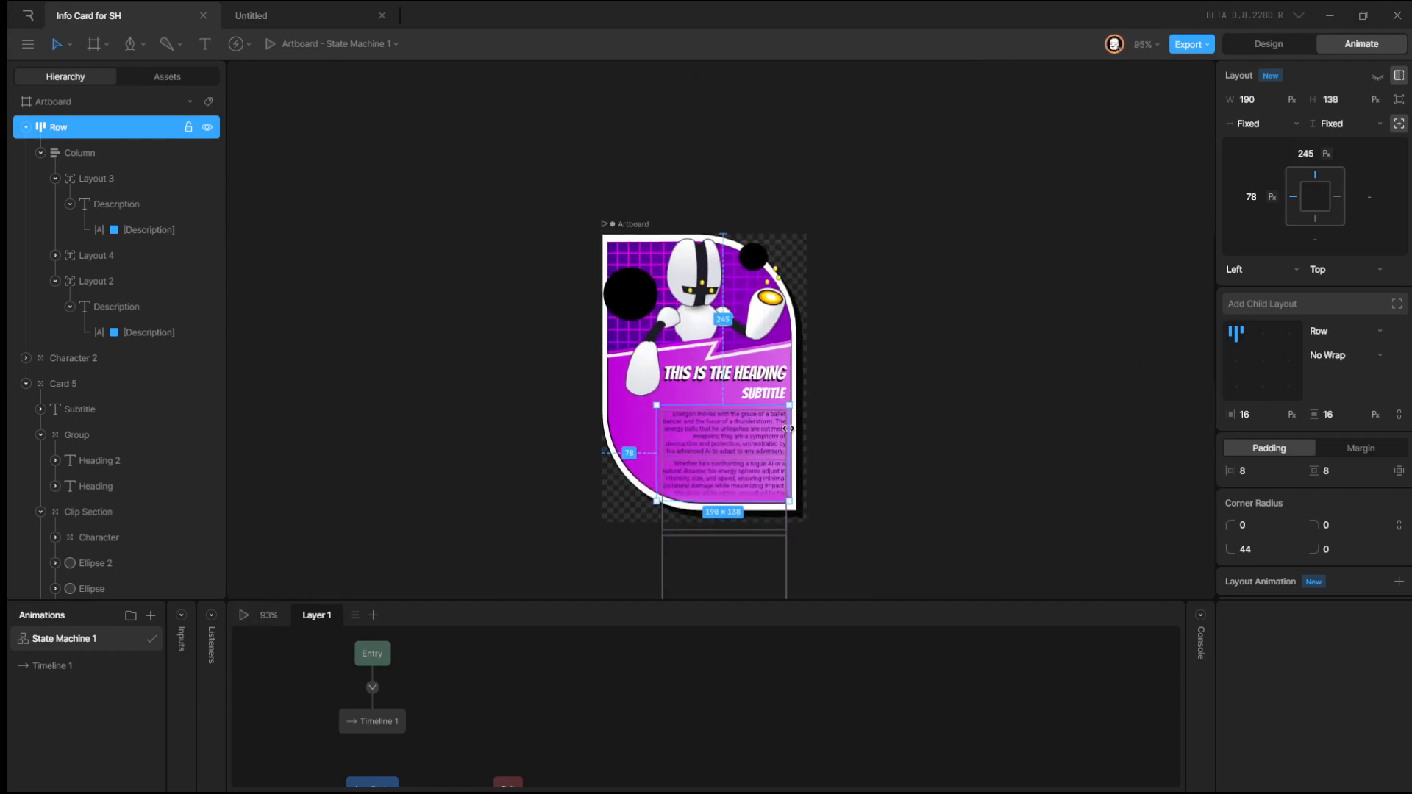
scroll(788, 429, up, 3)
click(849, 418)
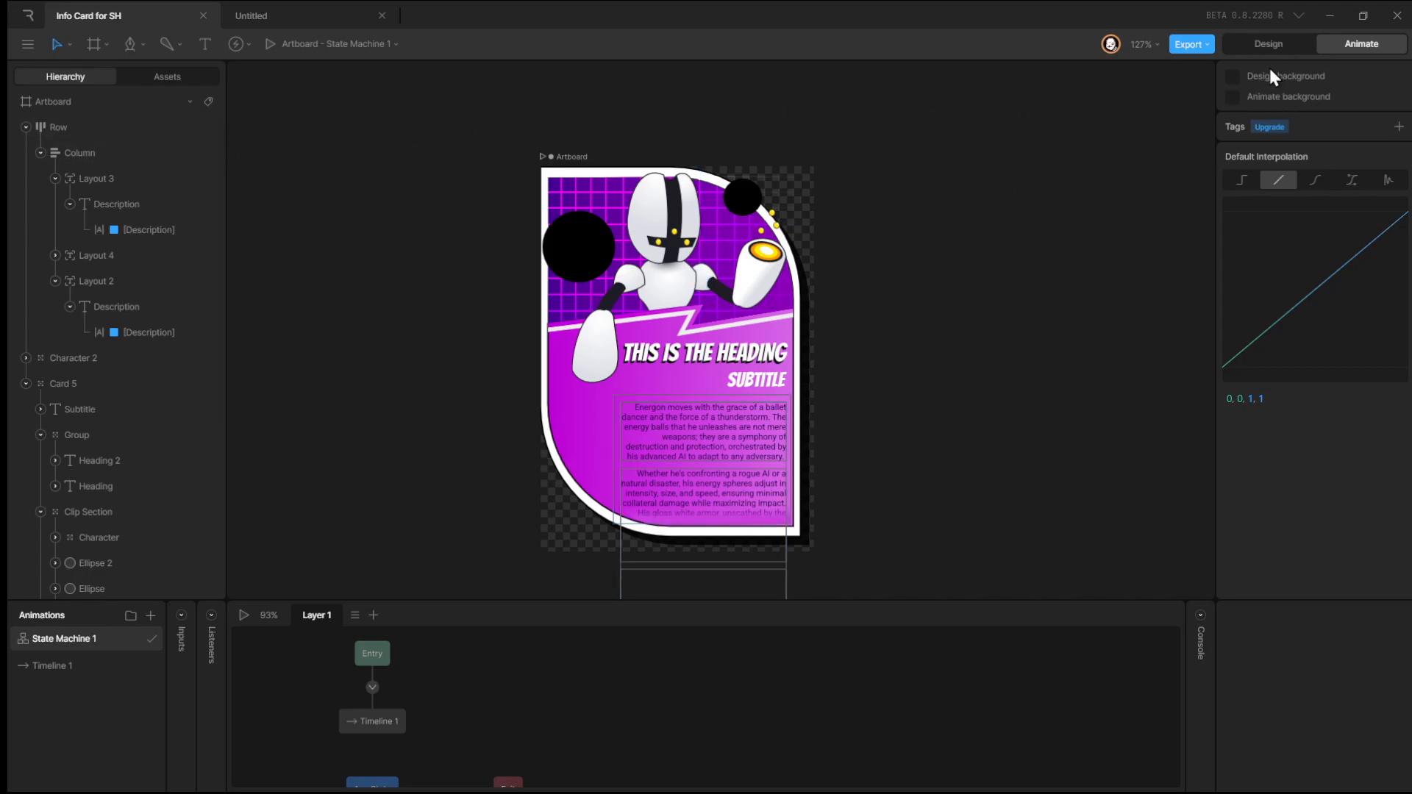
Delete the Layout 4 and Layout 2 child layouts from the Column.
click(1269, 44)
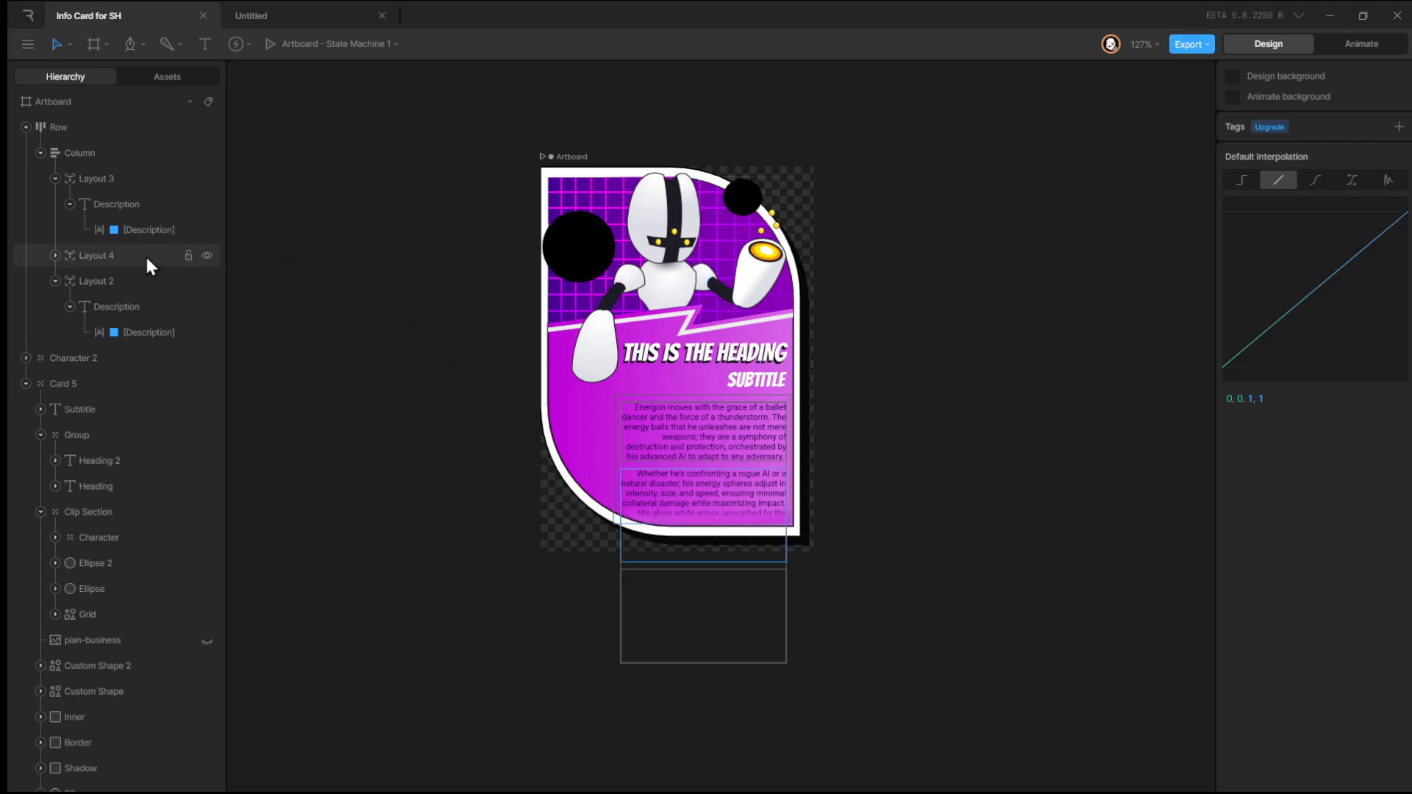
click(109, 262)
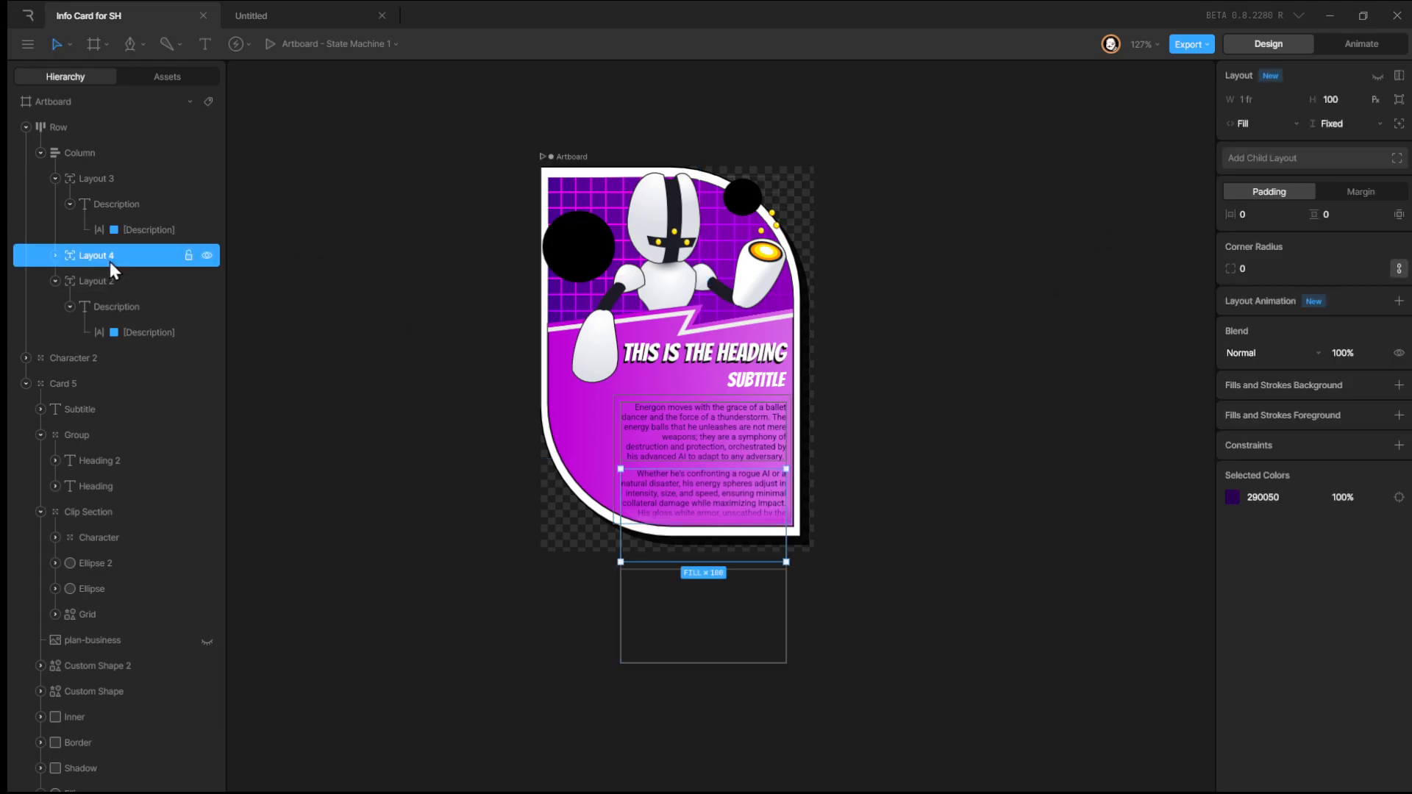
key(Delete)
click(113, 258)
key(Delete)
Append two line breaks and a pasted copy of the description paragraph, twice, to Layout 3's description text run.
click(119, 232)
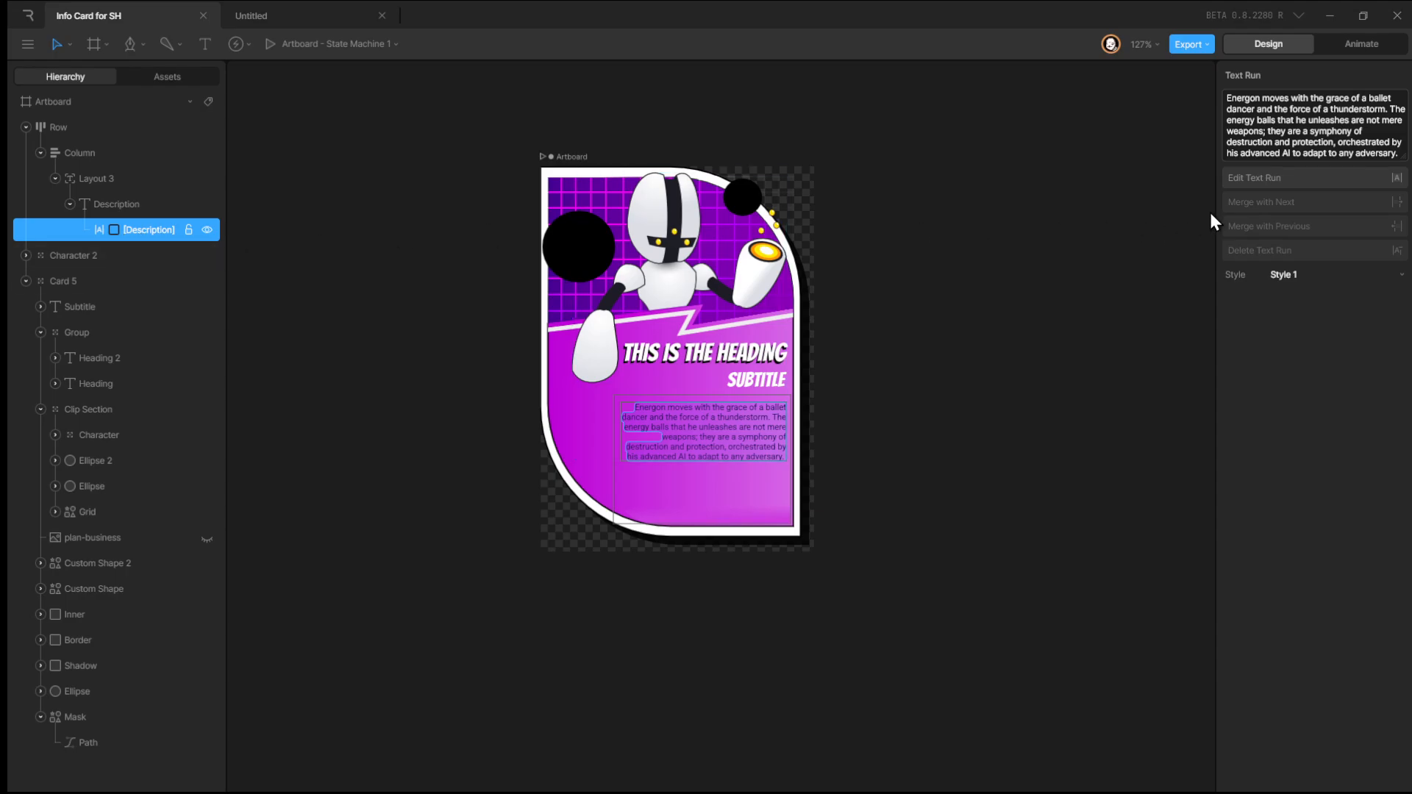
click(1326, 141)
key(ctrl+c)
key(Right)
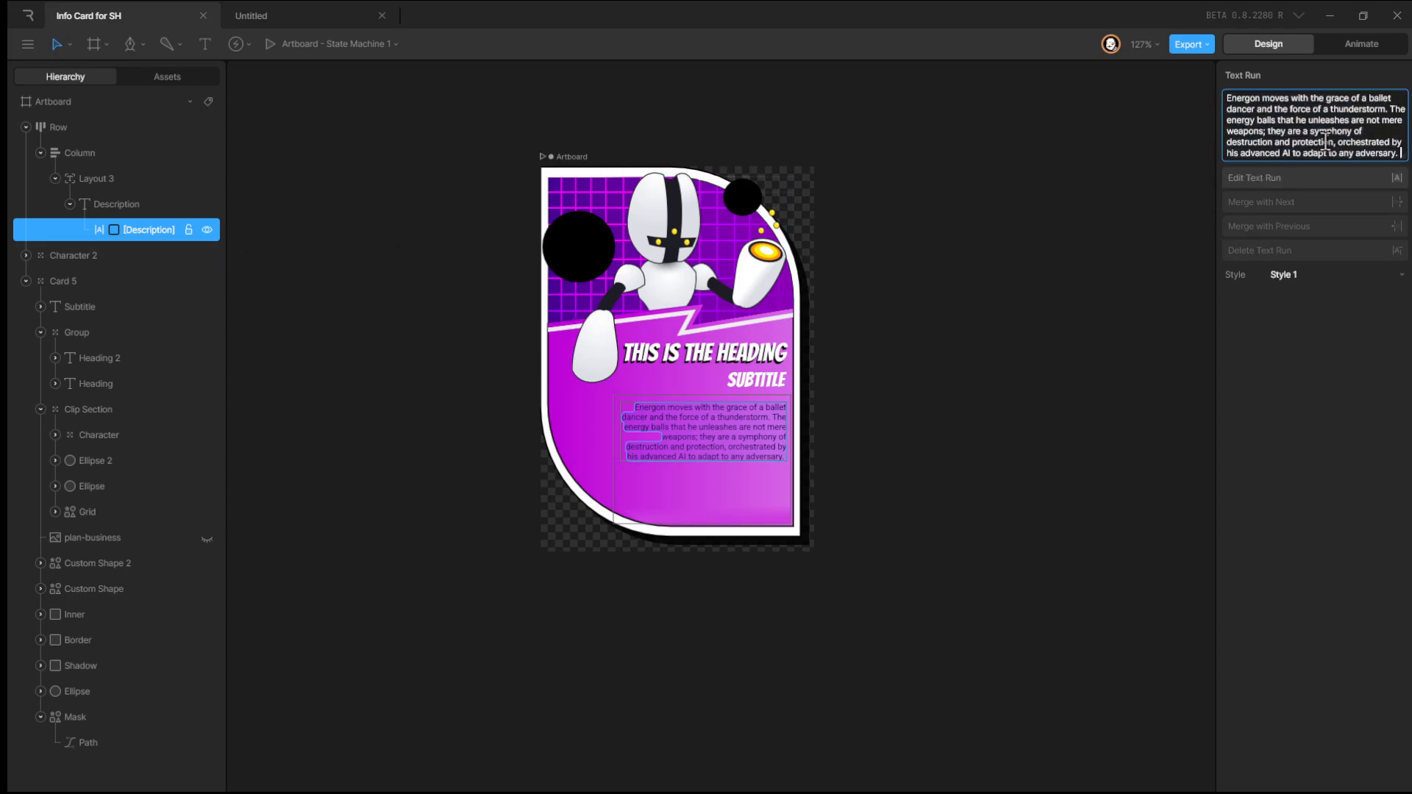
key(Return)
key(Return)
key(ctrl+v)
key(Return)
key(Return)
key(ctrl+v)
key(Return)
key(BackSpace)
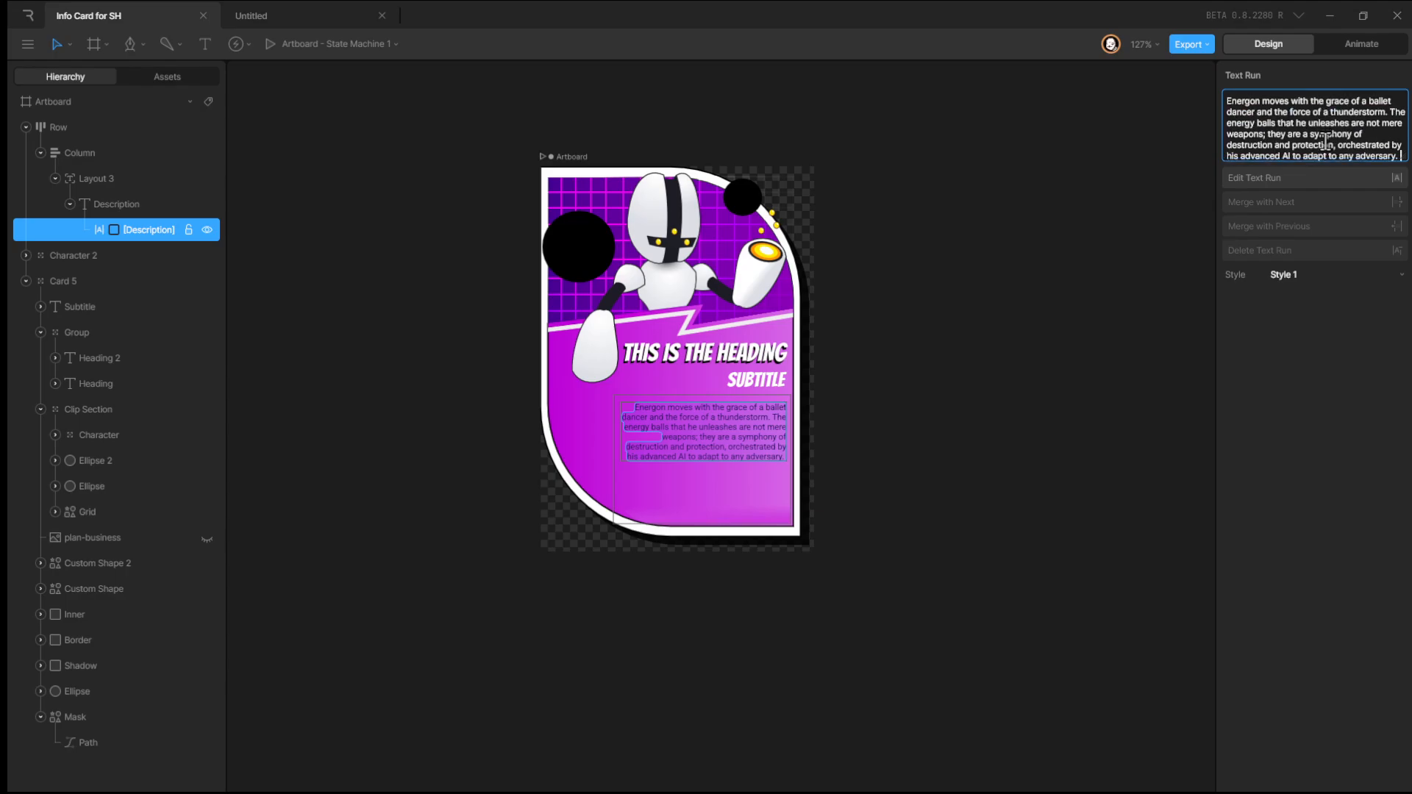
click(1139, 249)
Set Layout 3's height to Fixed at 295 px.
click(685, 440)
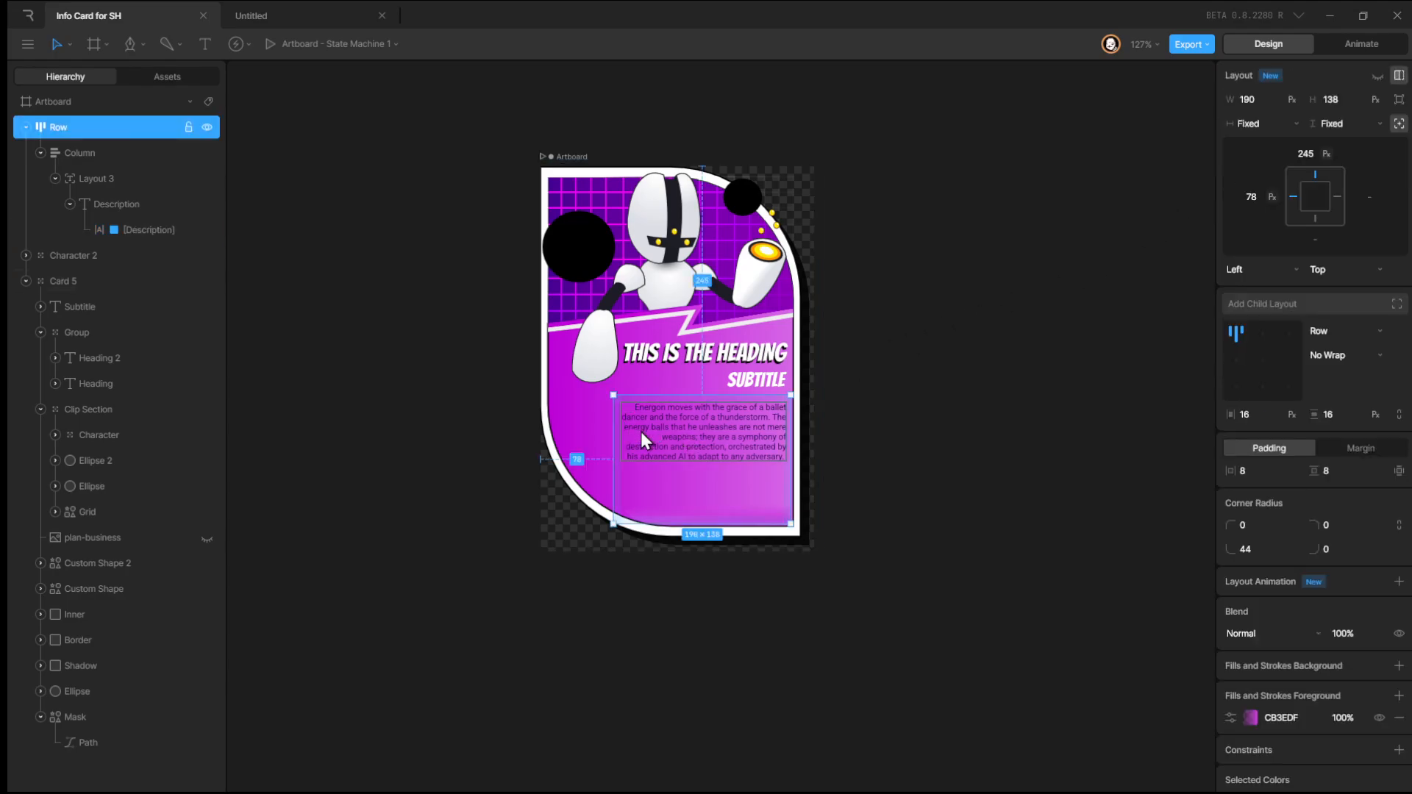
click(117, 204)
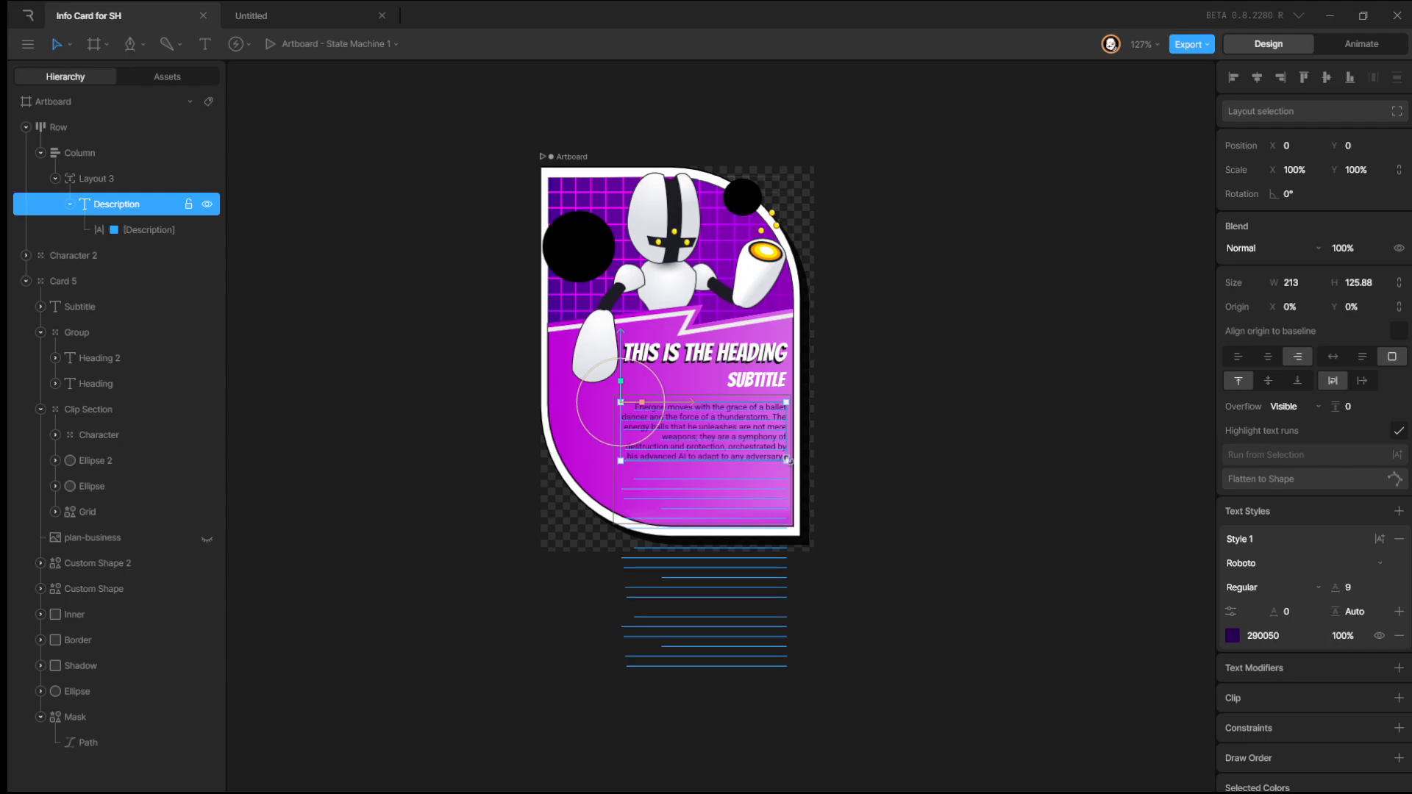
click(134, 181)
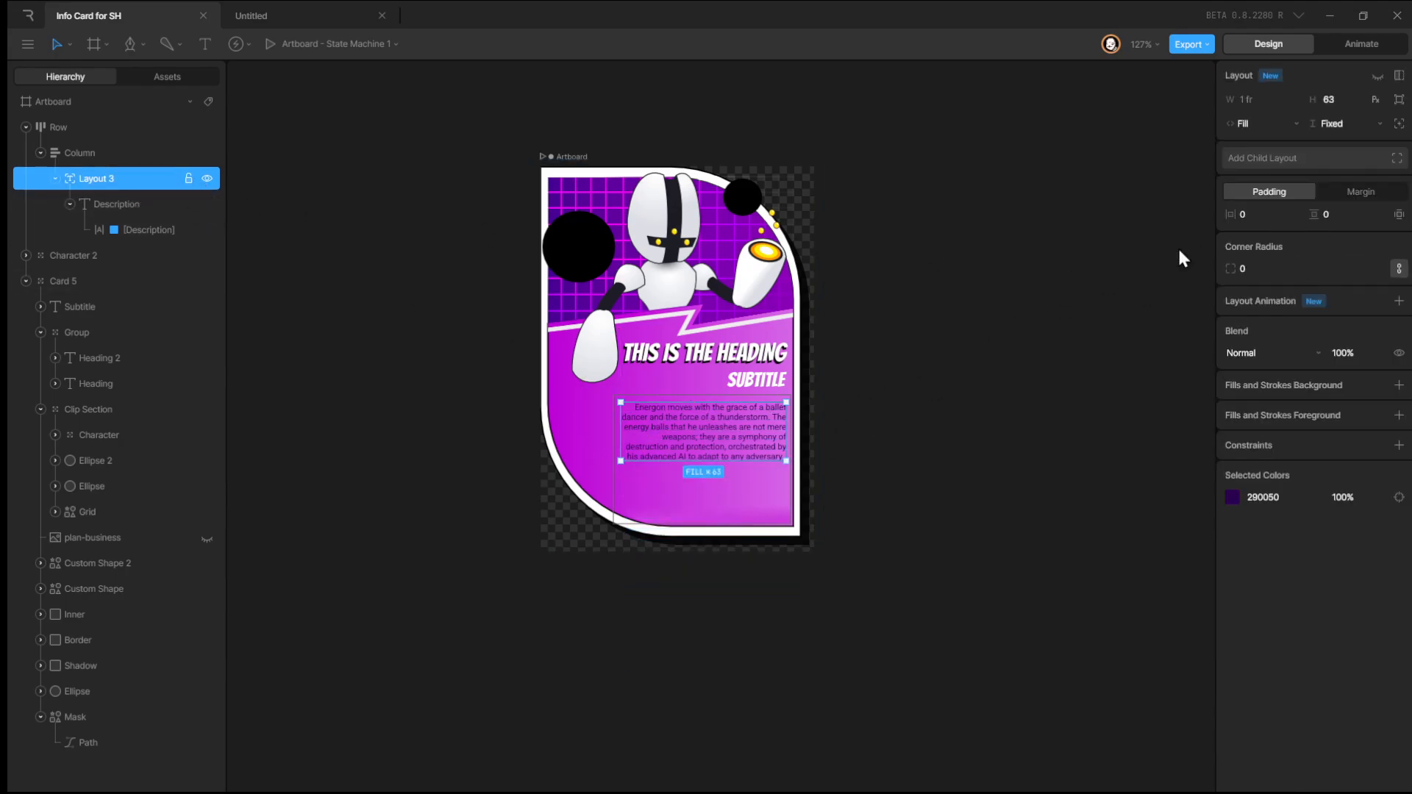
click(1352, 122)
click(1346, 140)
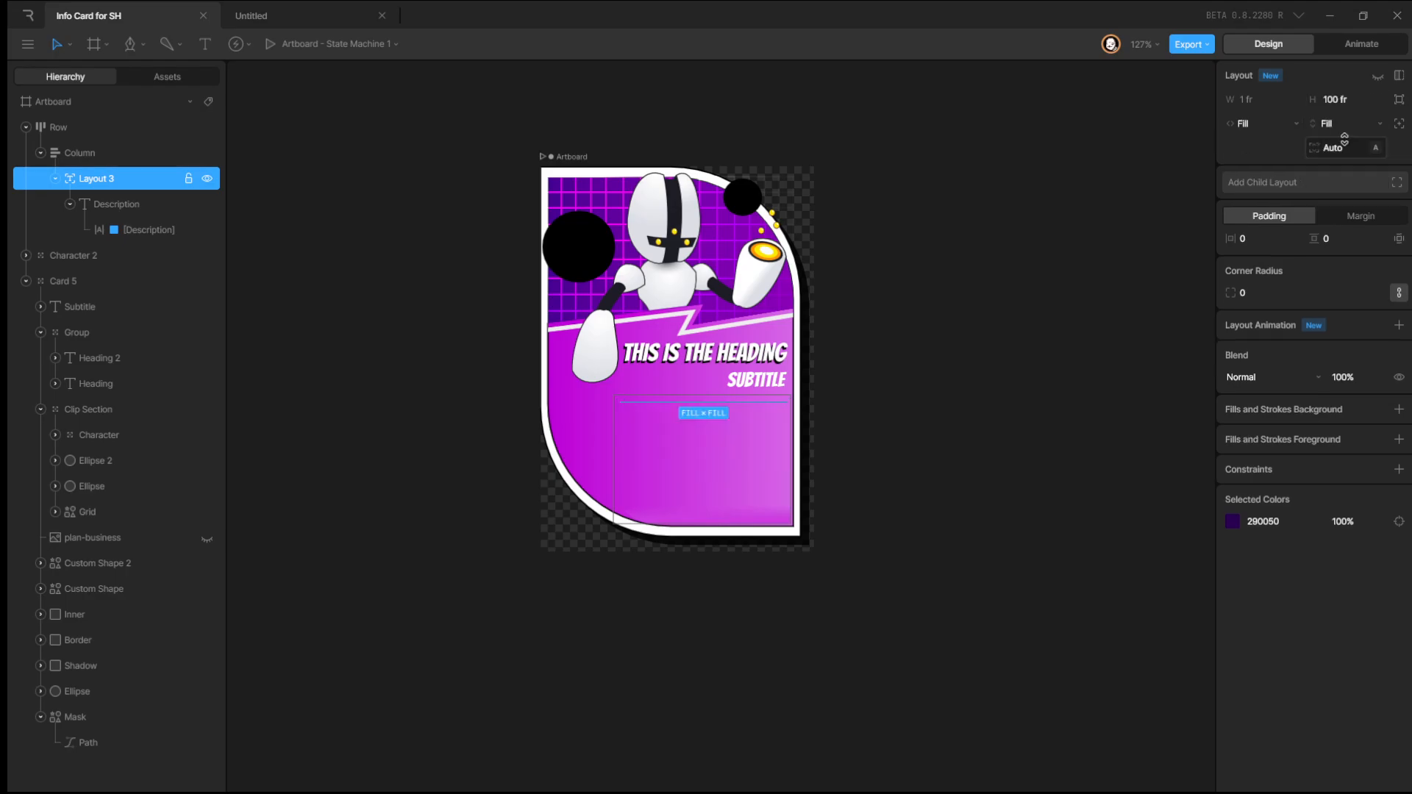
click(1349, 126)
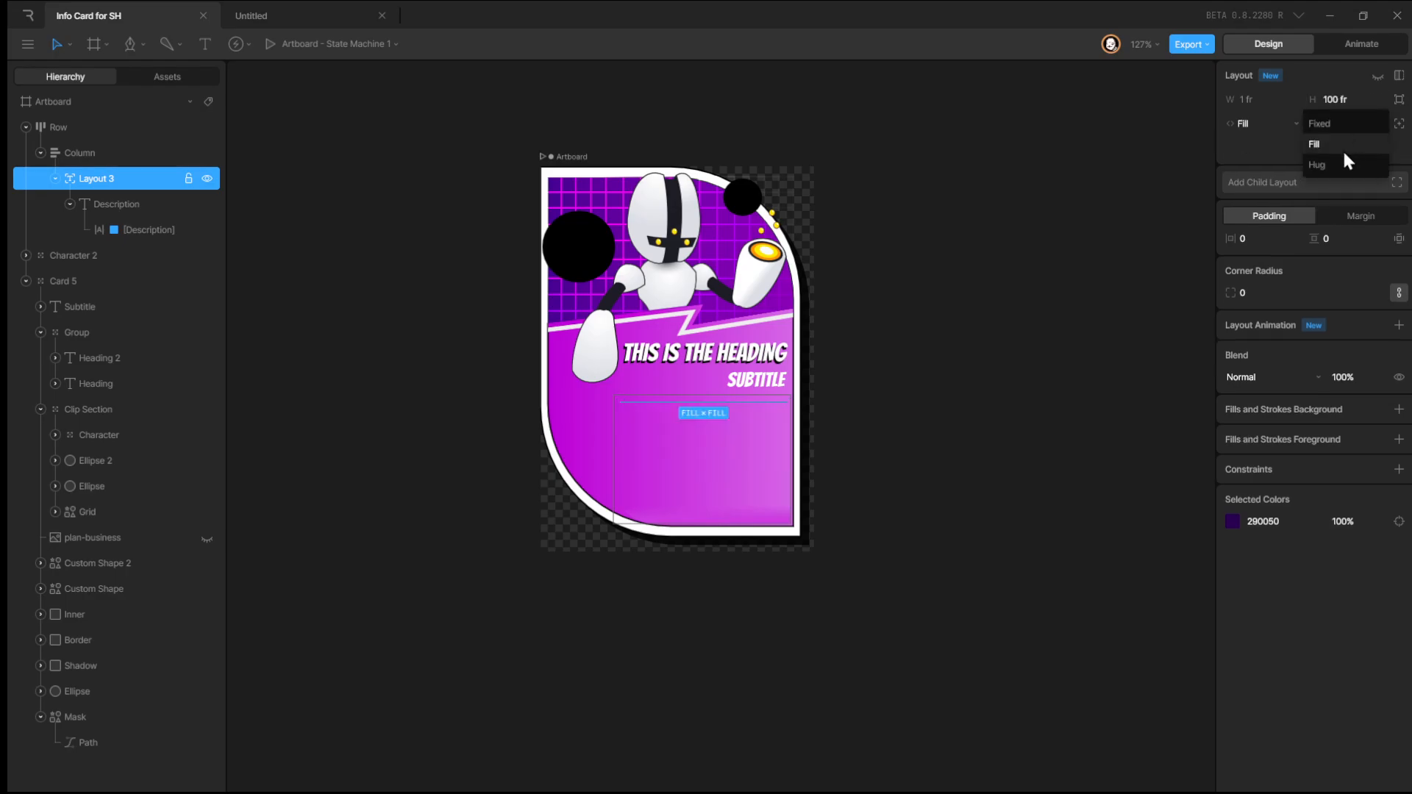
click(1347, 126)
drag(1345, 101, 1313, 22)
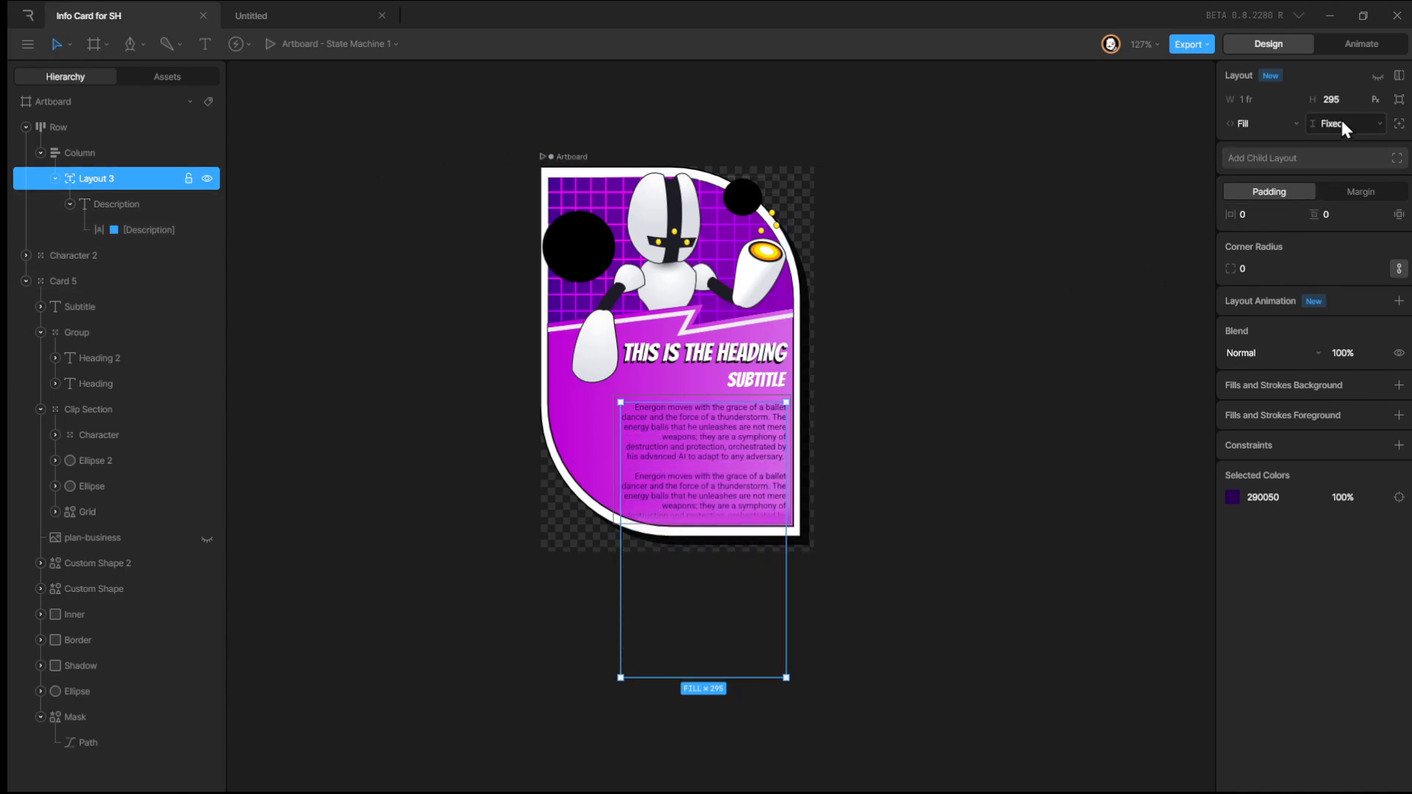
drag(1340, 86, 1335, 96)
Select the Column and briefly play the state machine to preview the card.
click(93, 156)
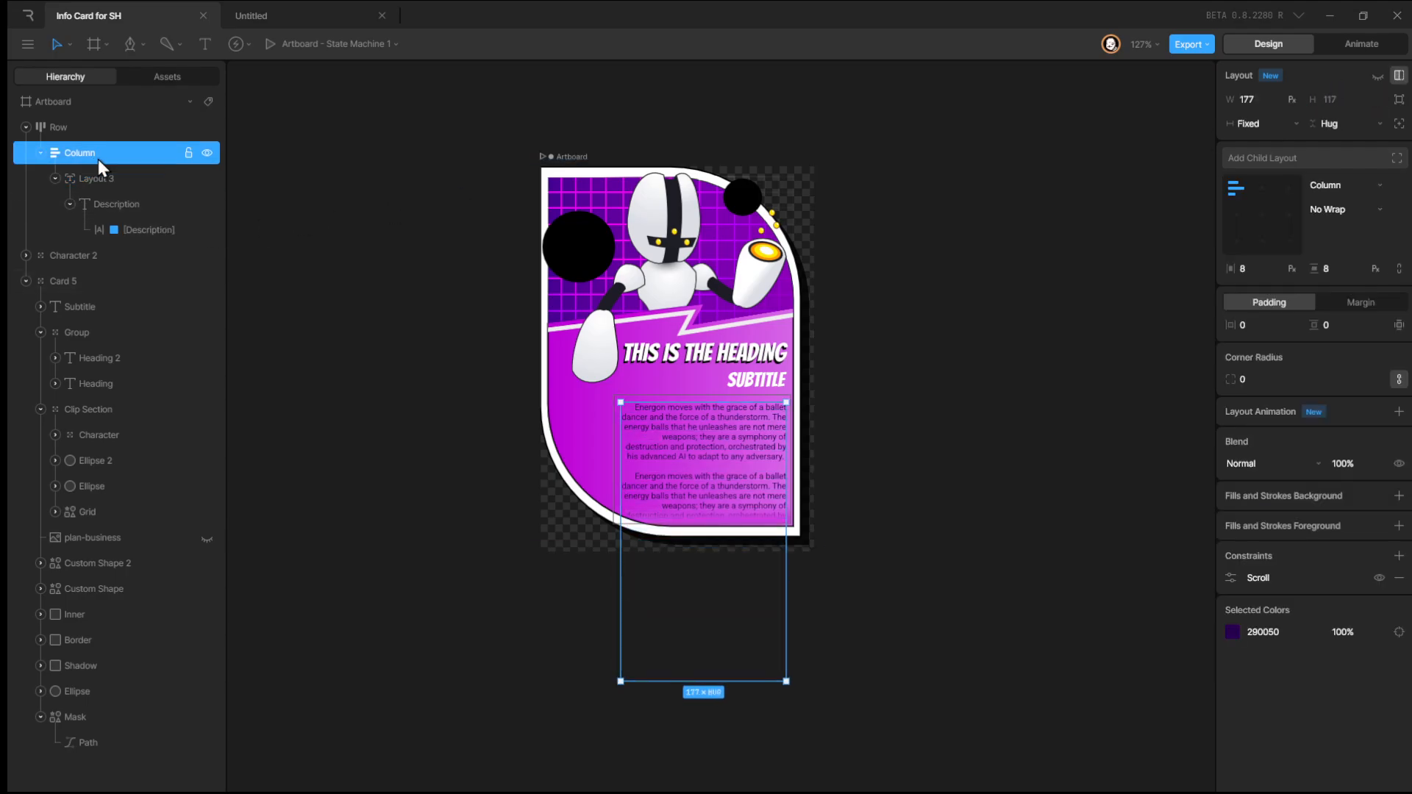
click(1363, 45)
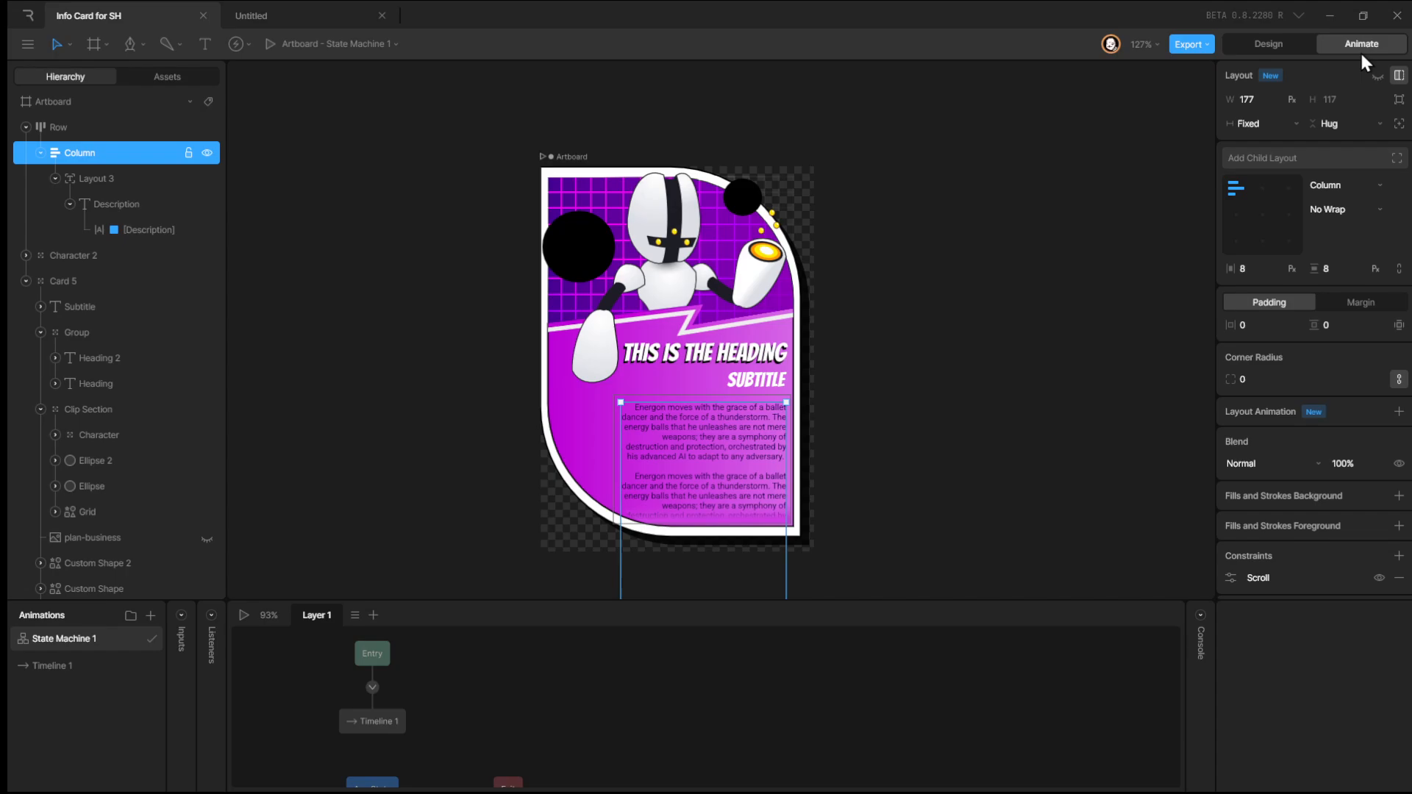
click(246, 620)
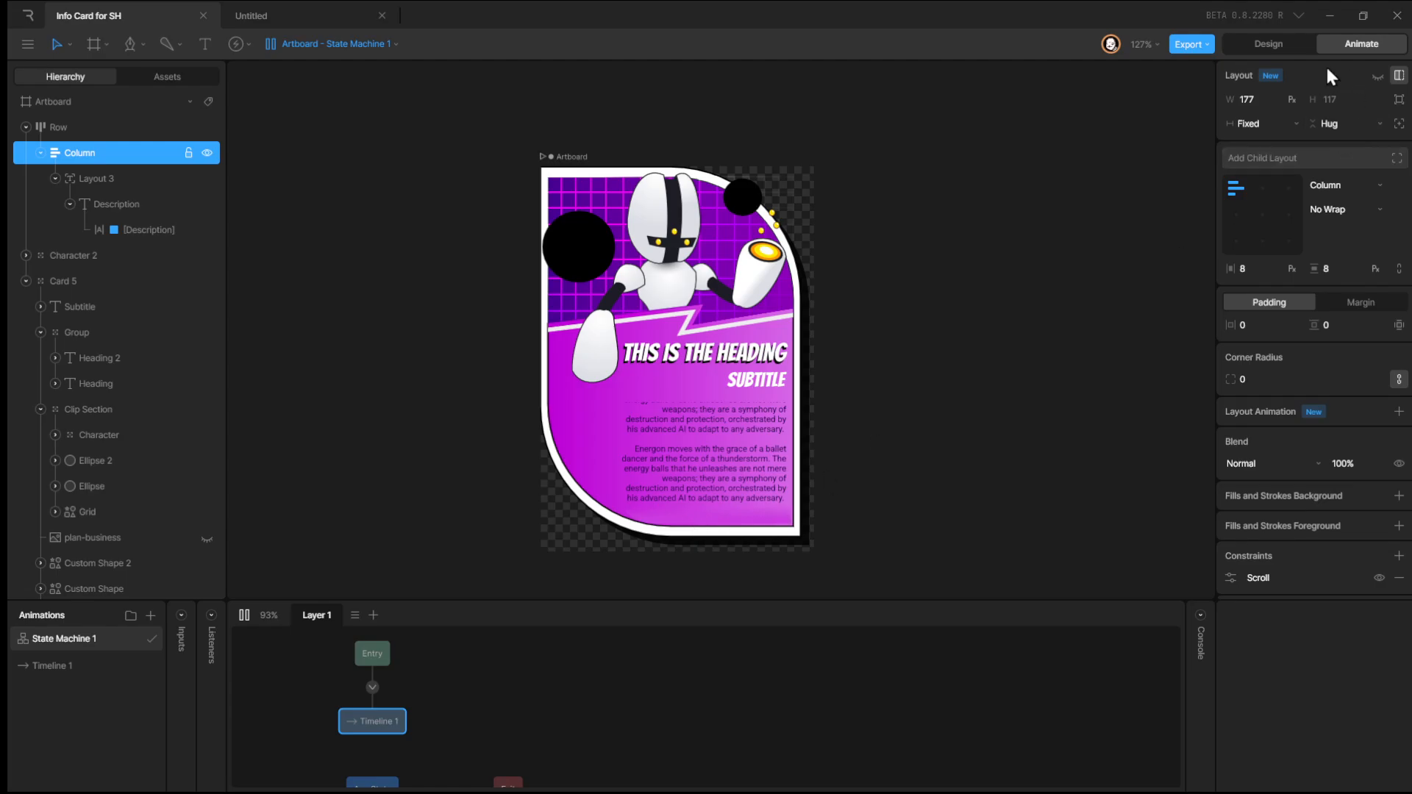
click(1270, 44)
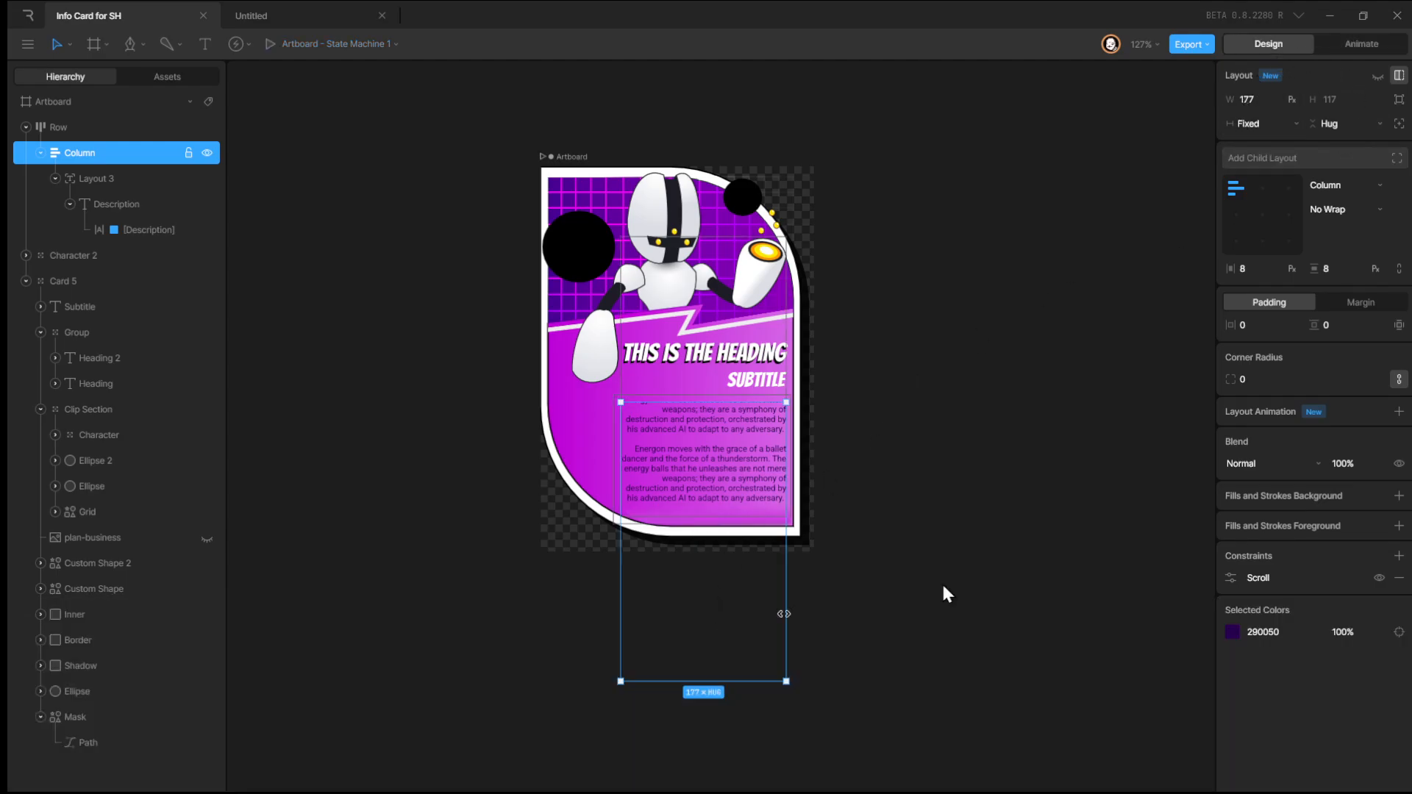
key(Escape)
Reselect the Column and inspect its Scroll constraint.
click(718, 546)
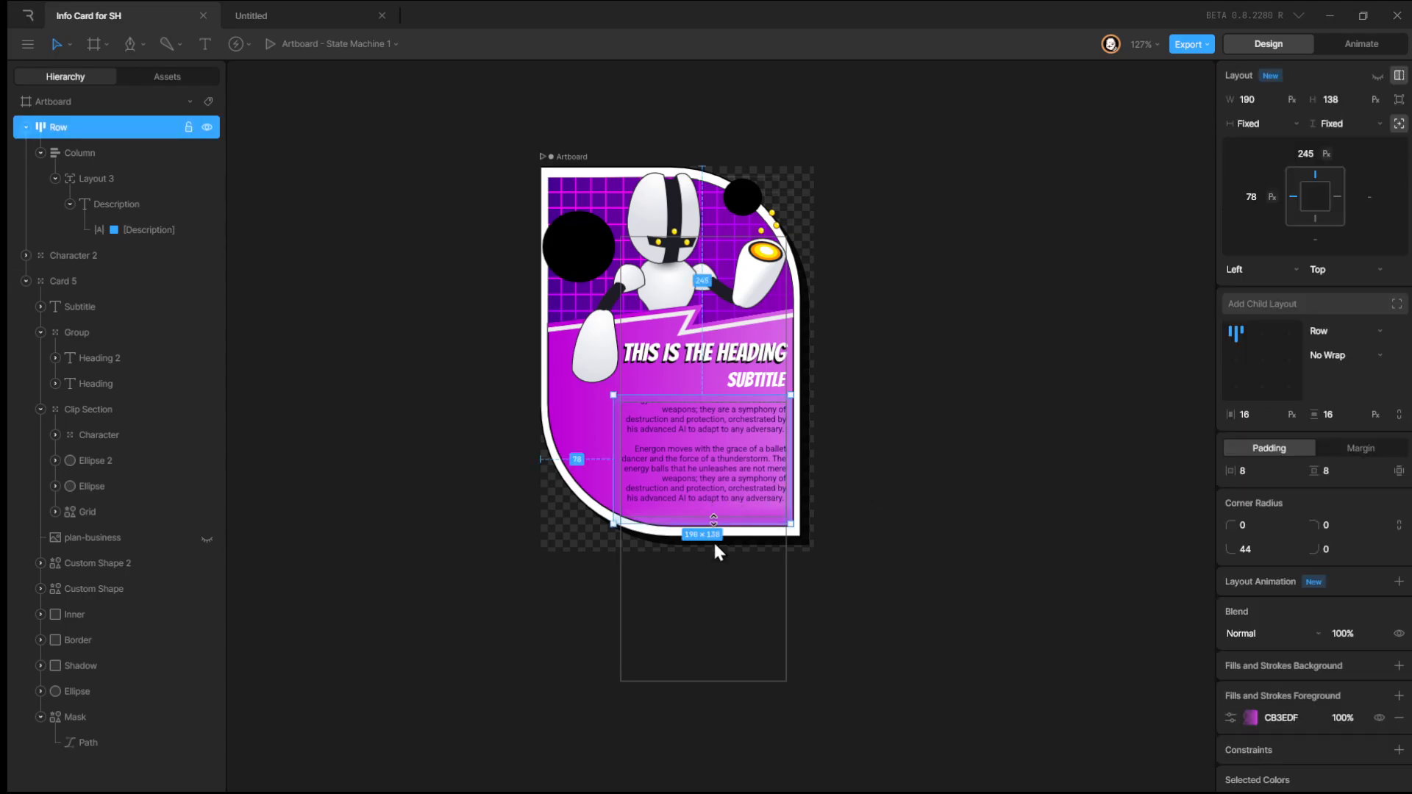
click(118, 153)
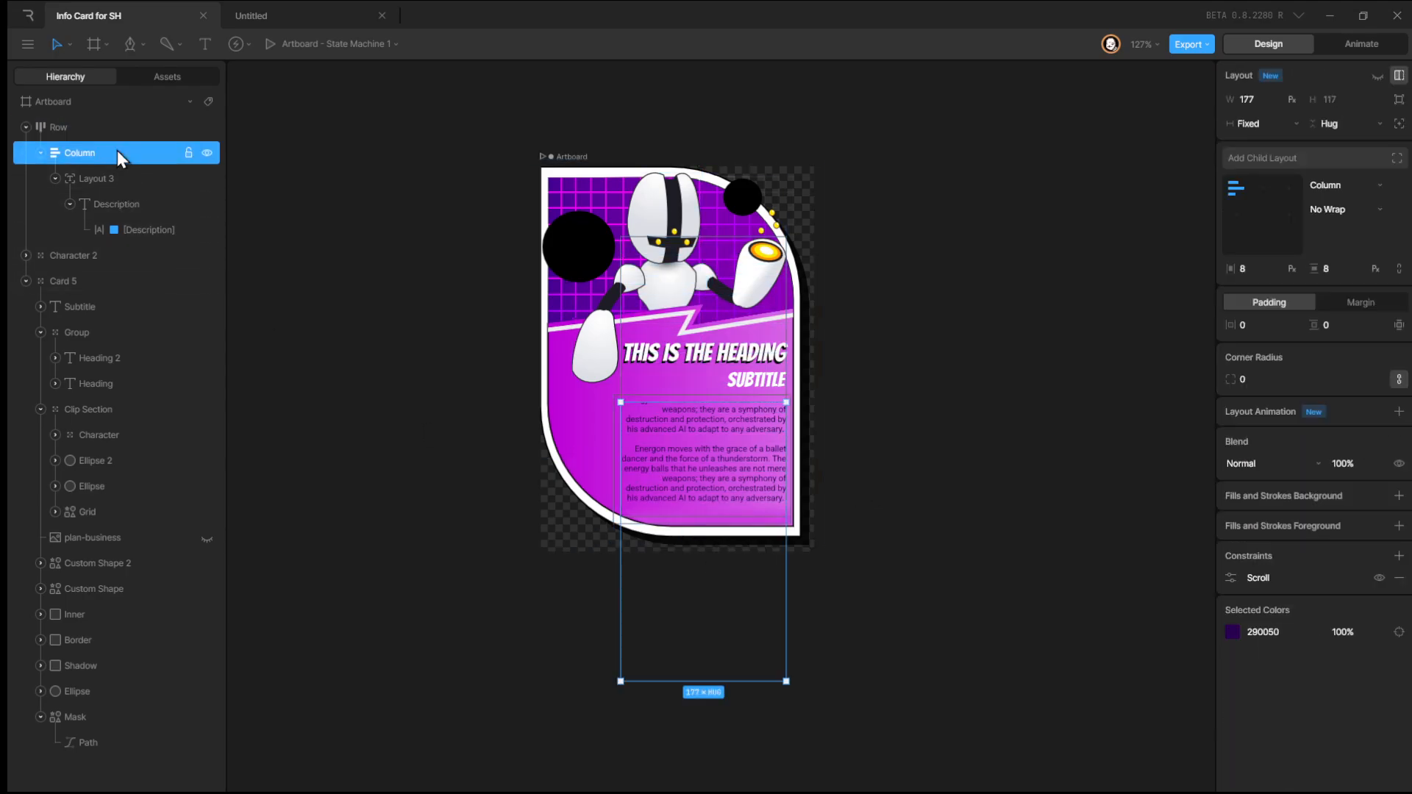
click(1231, 578)
click(938, 390)
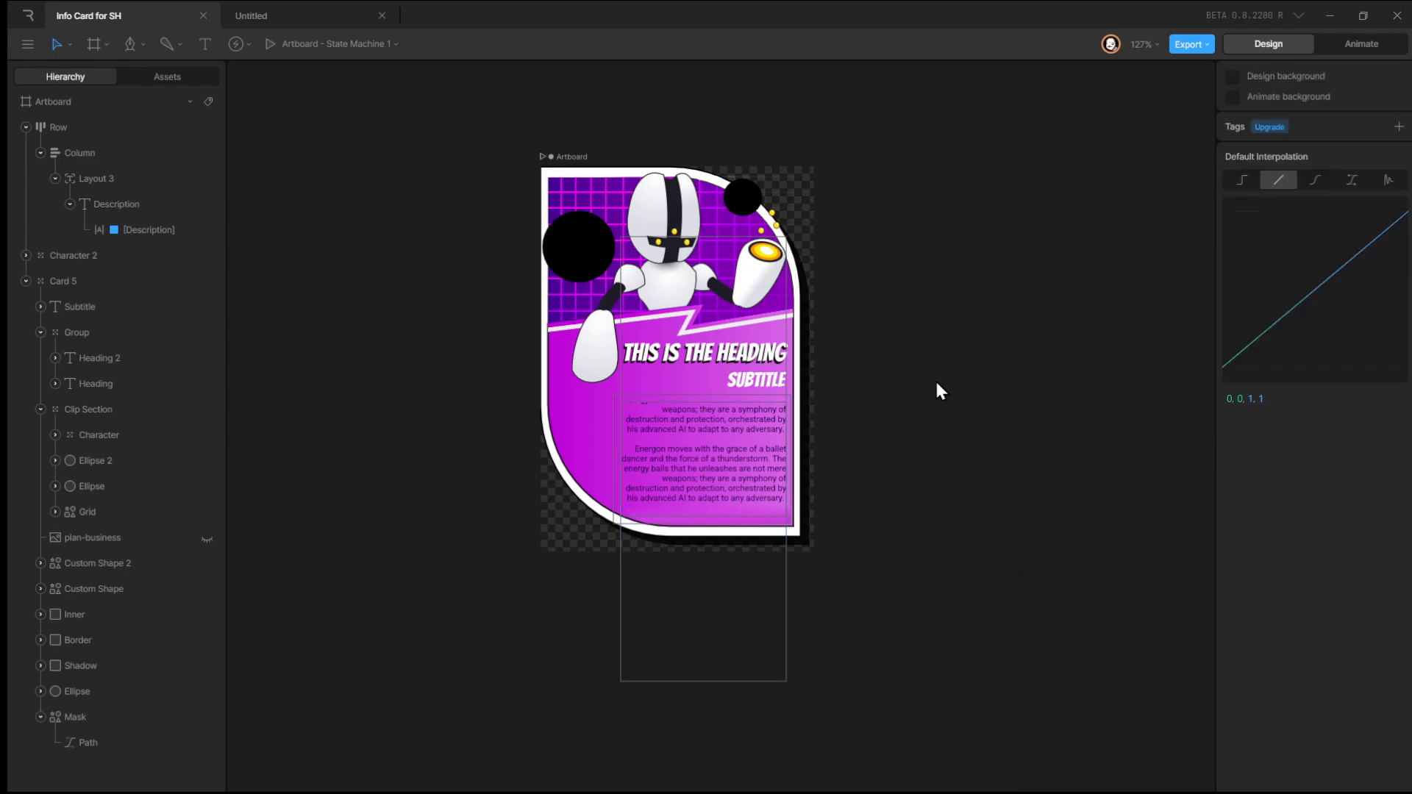
Play the state machine and drag the description text up and down to test the scrolling.
click(1362, 44)
click(651, 445)
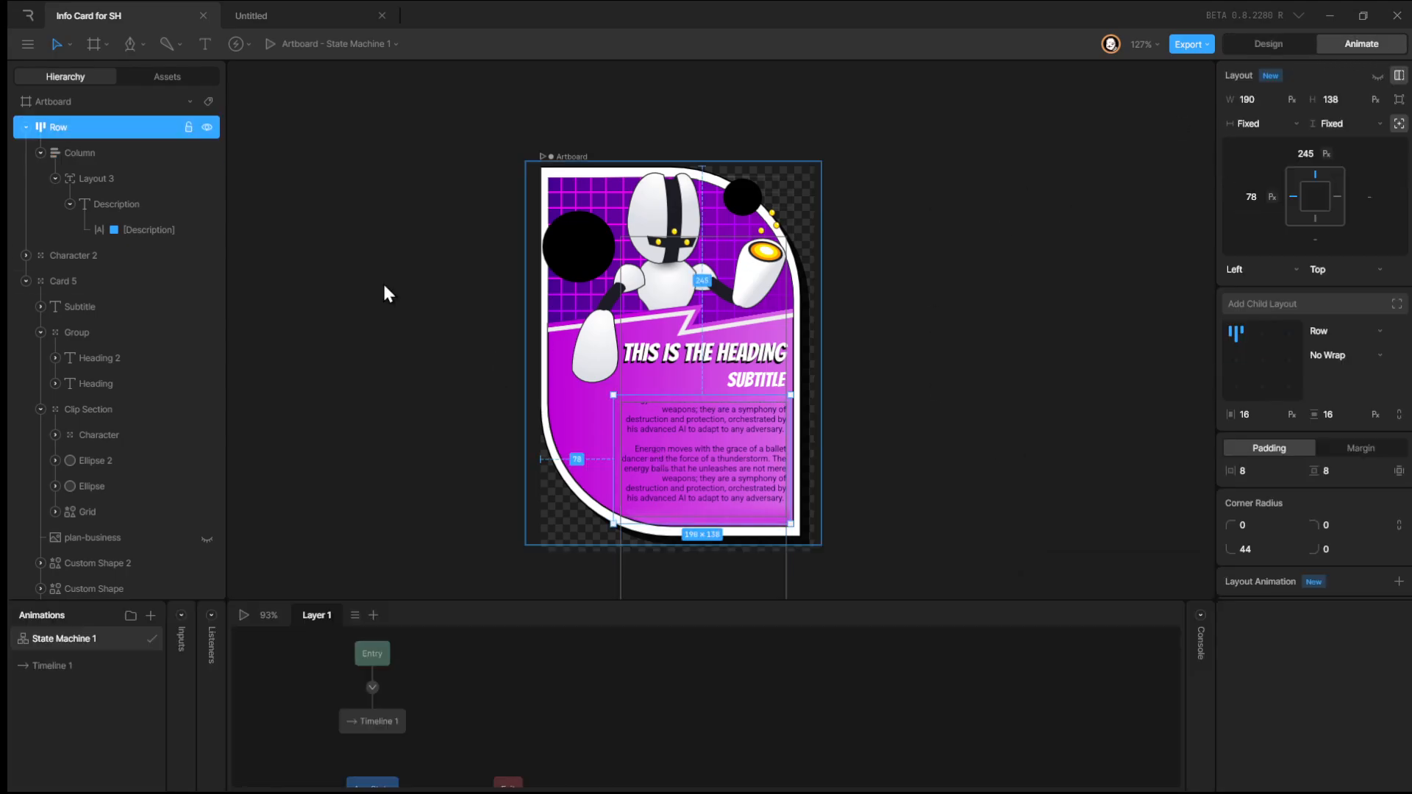
click(131, 155)
scroll(647, 375, down, 4)
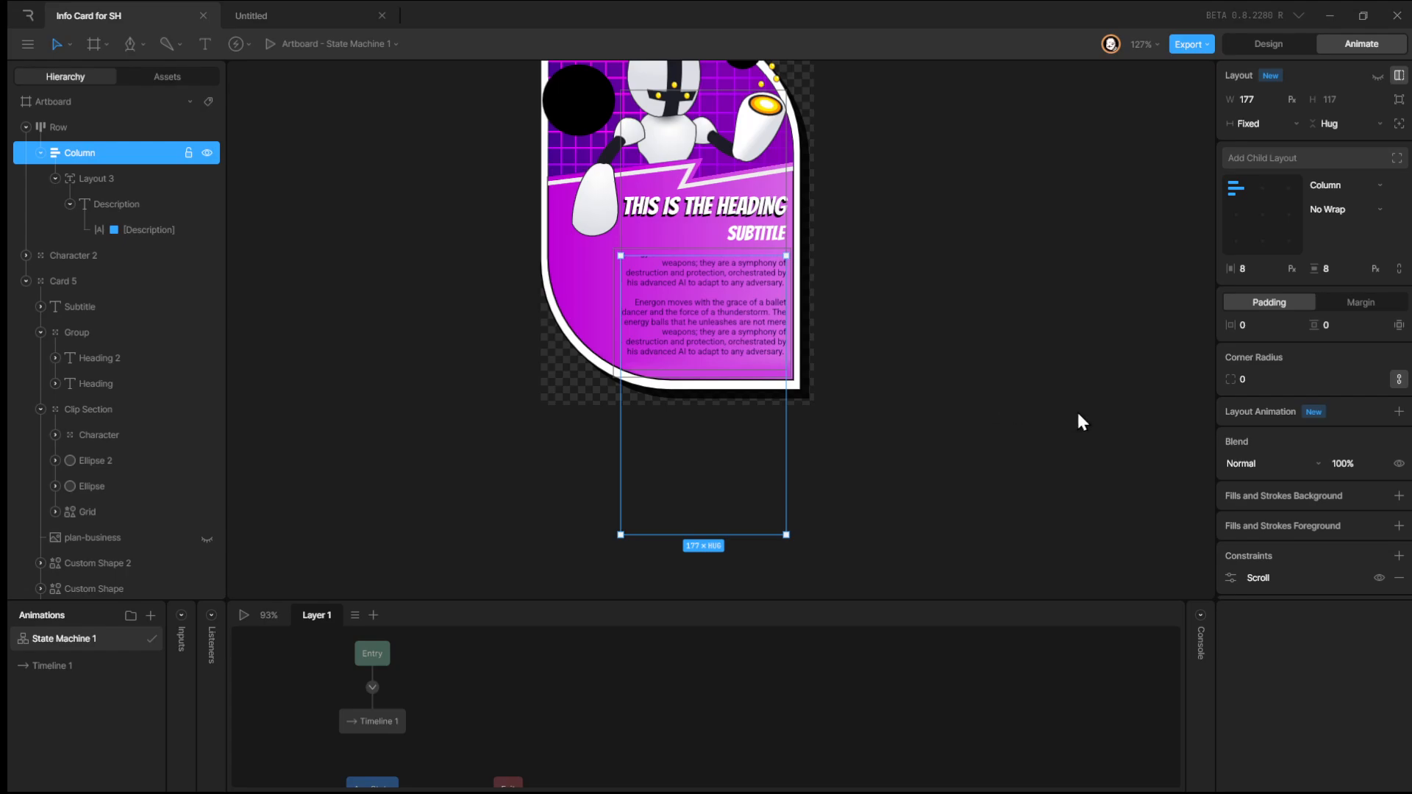
click(238, 623)
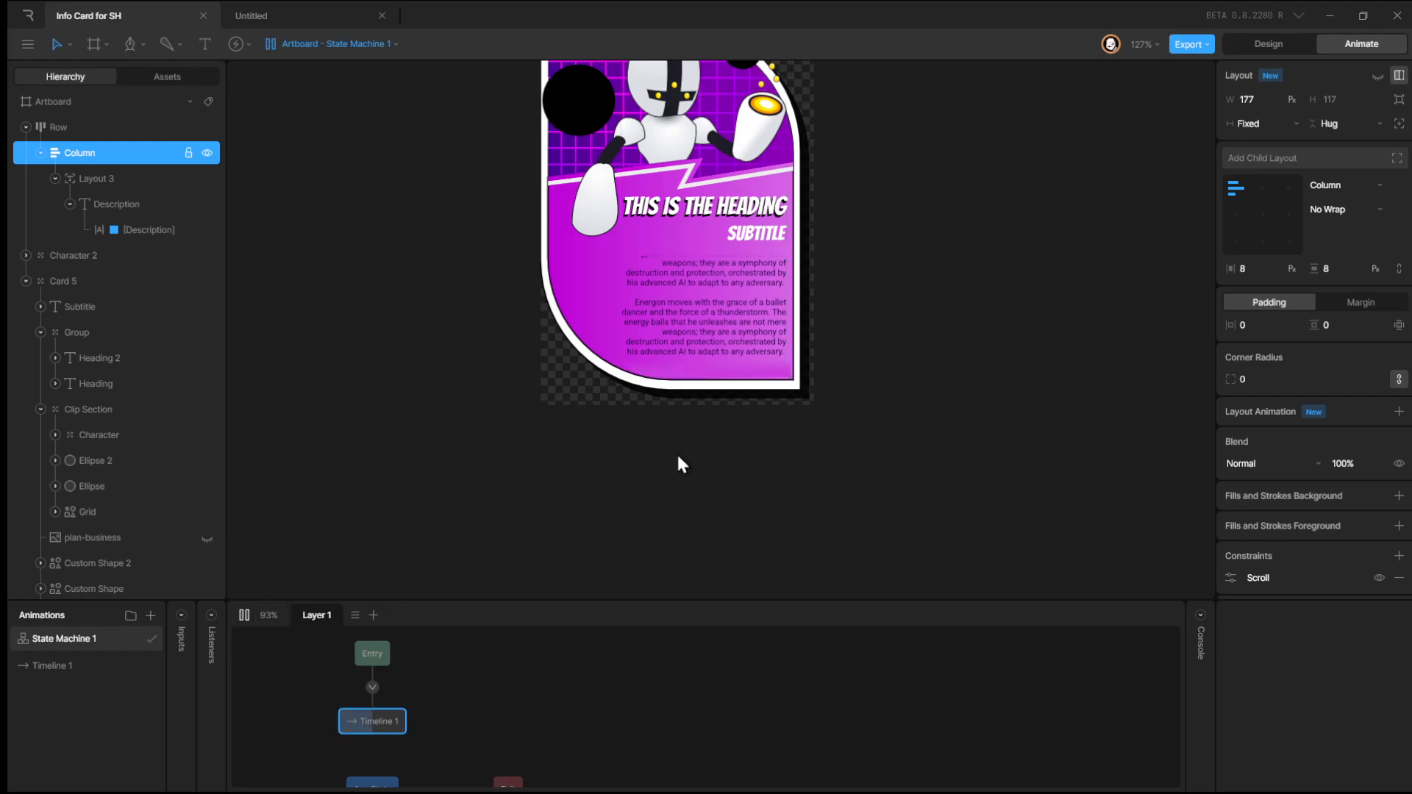
drag(730, 346, 708, 610)
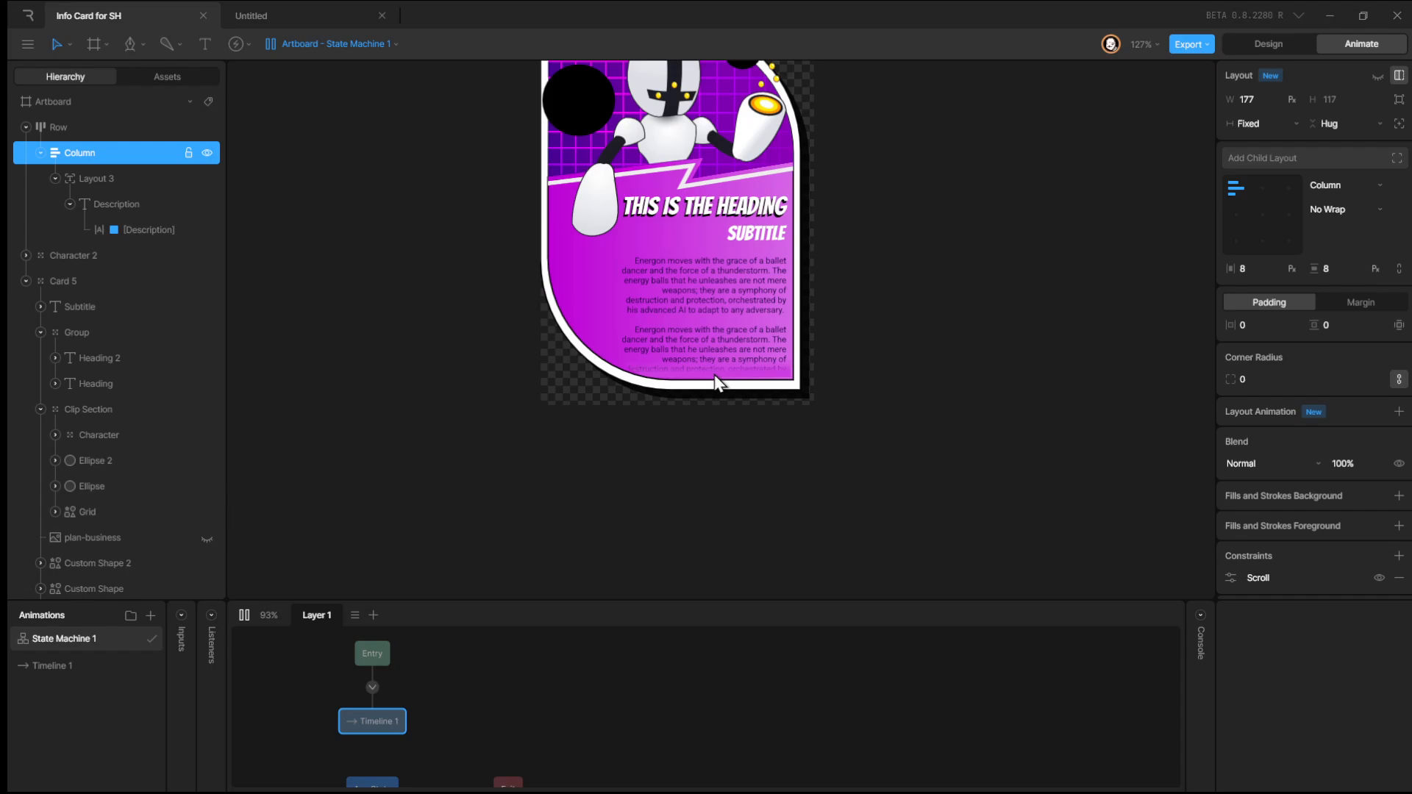
drag(716, 259, 718, 183)
drag(723, 311, 724, 515)
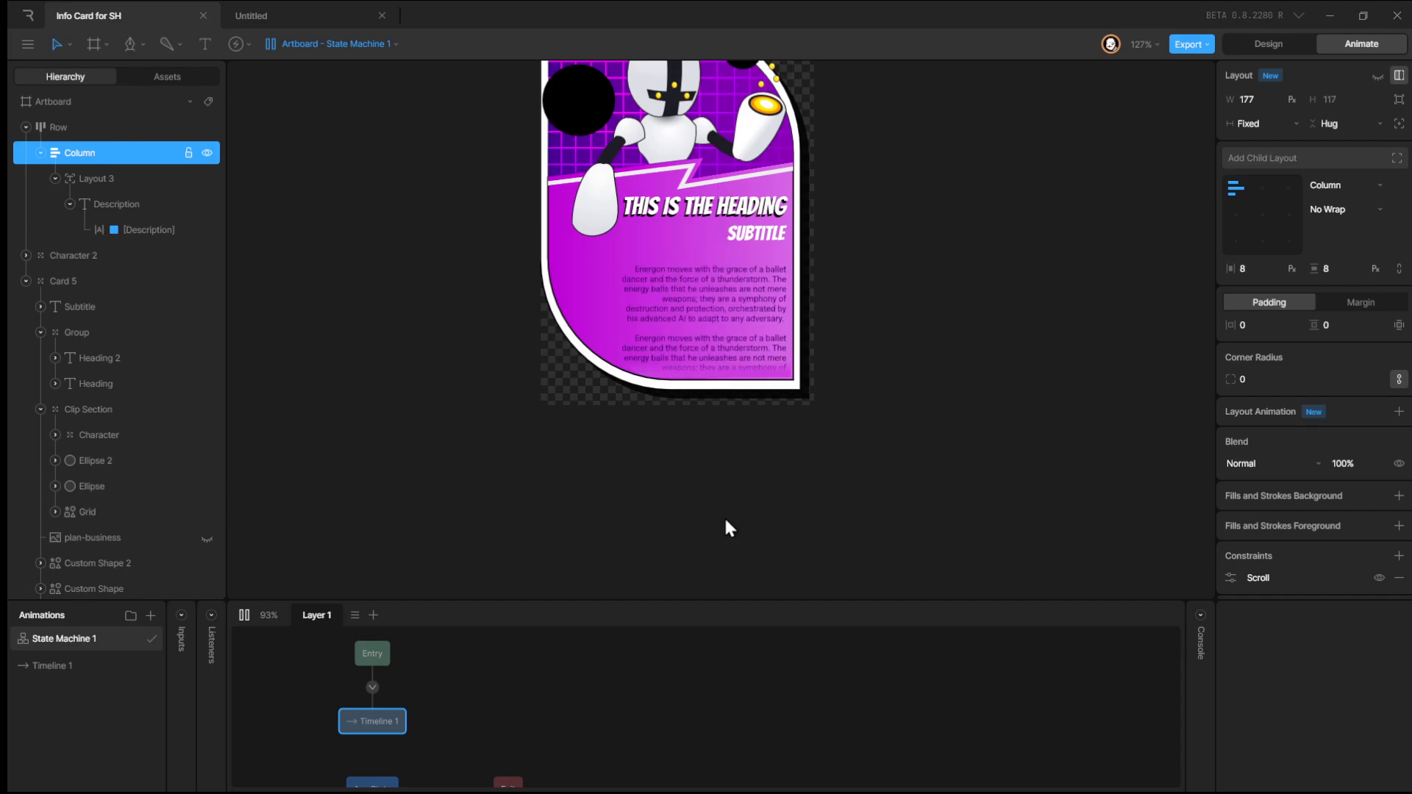
drag(736, 325, 740, 183)
drag(744, 291, 743, 422)
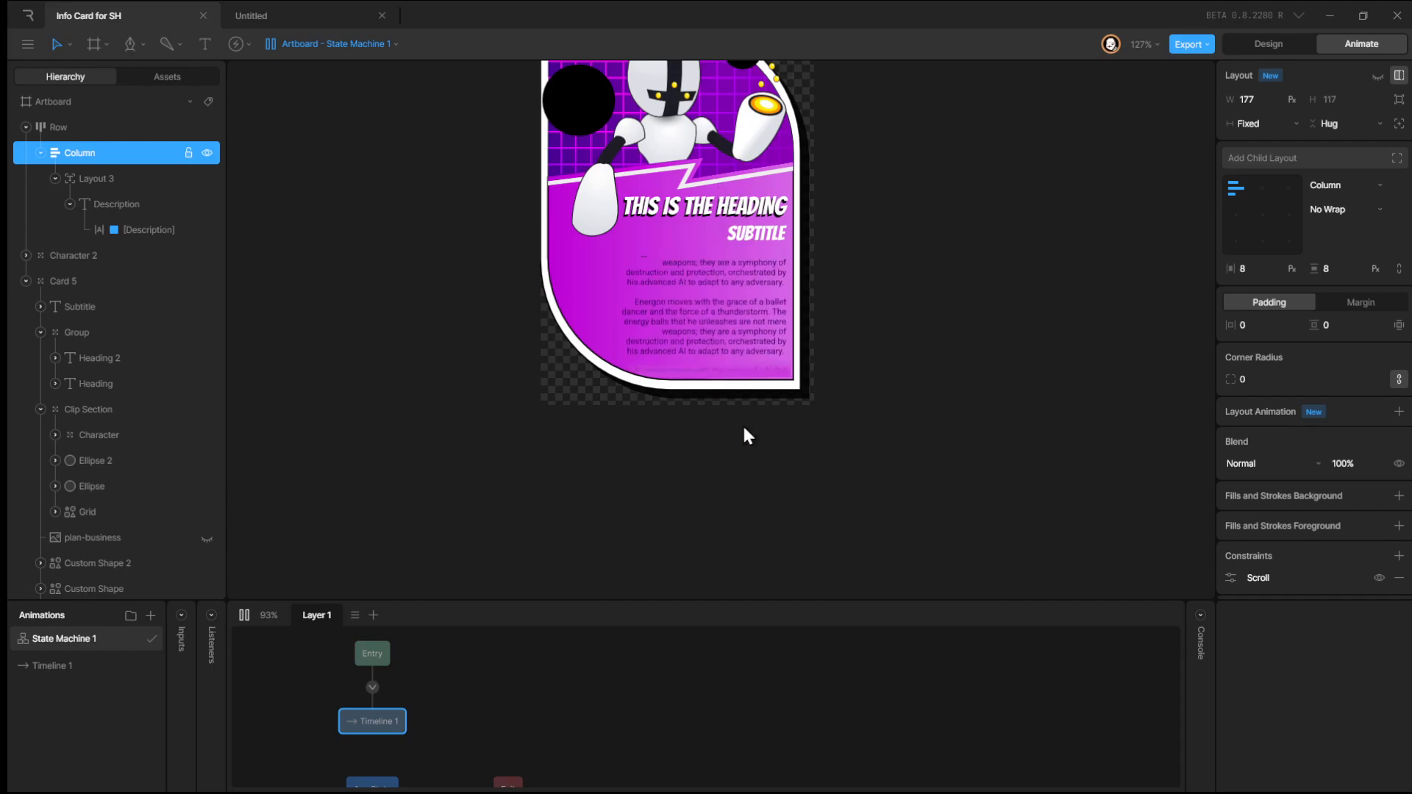
drag(750, 330, 783, 317)
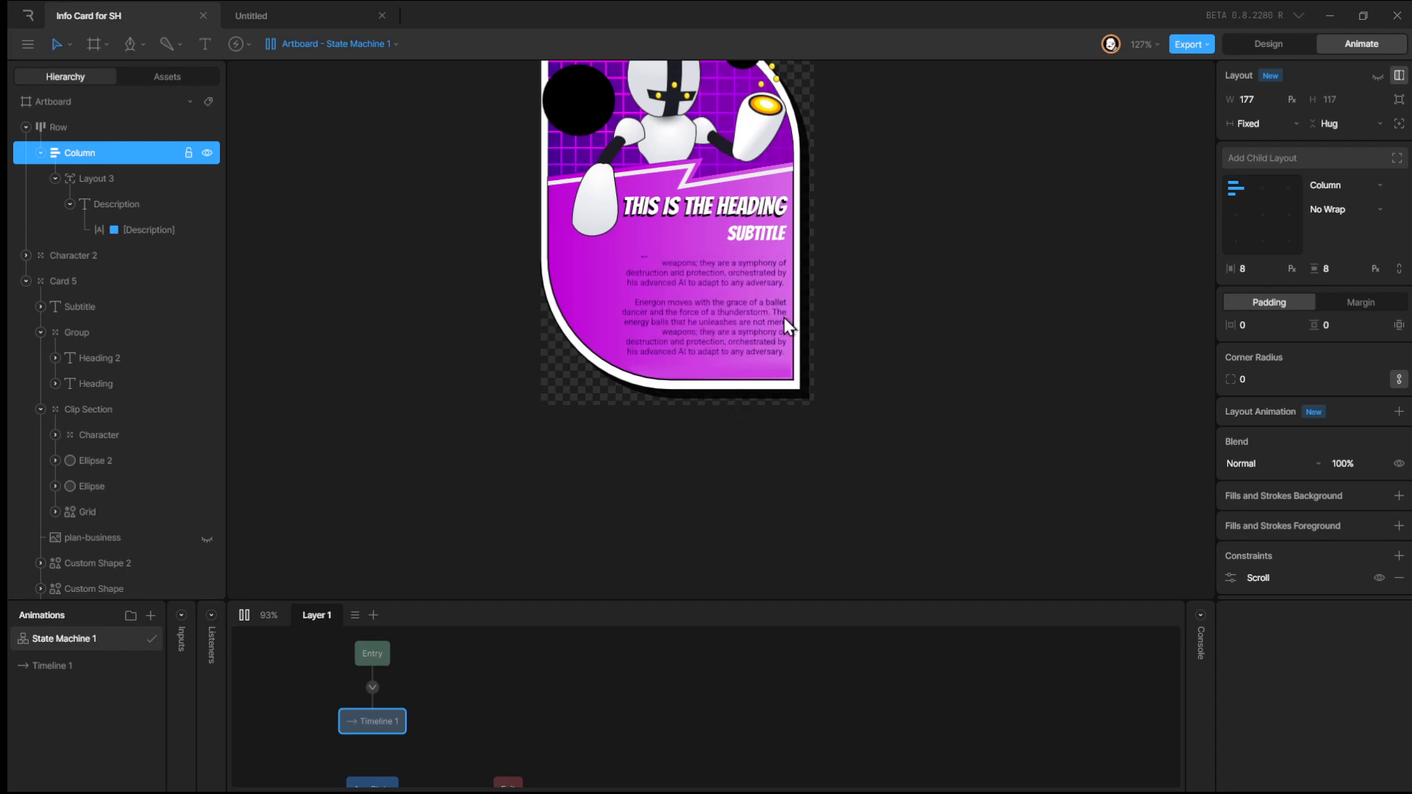